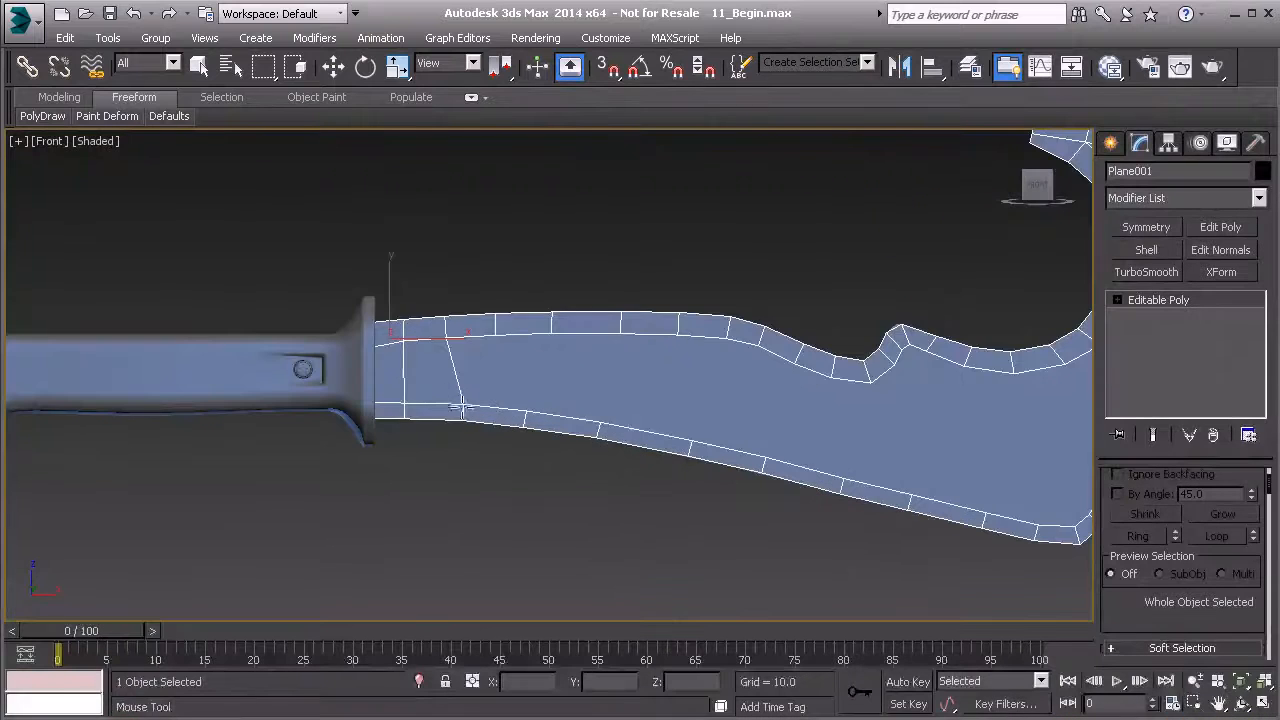
Move the lower rim vertices of the slanted second cross edge toward the handle so the edge runs vertically
key("w")
middle_click_drag(479, 370, 509, 371)
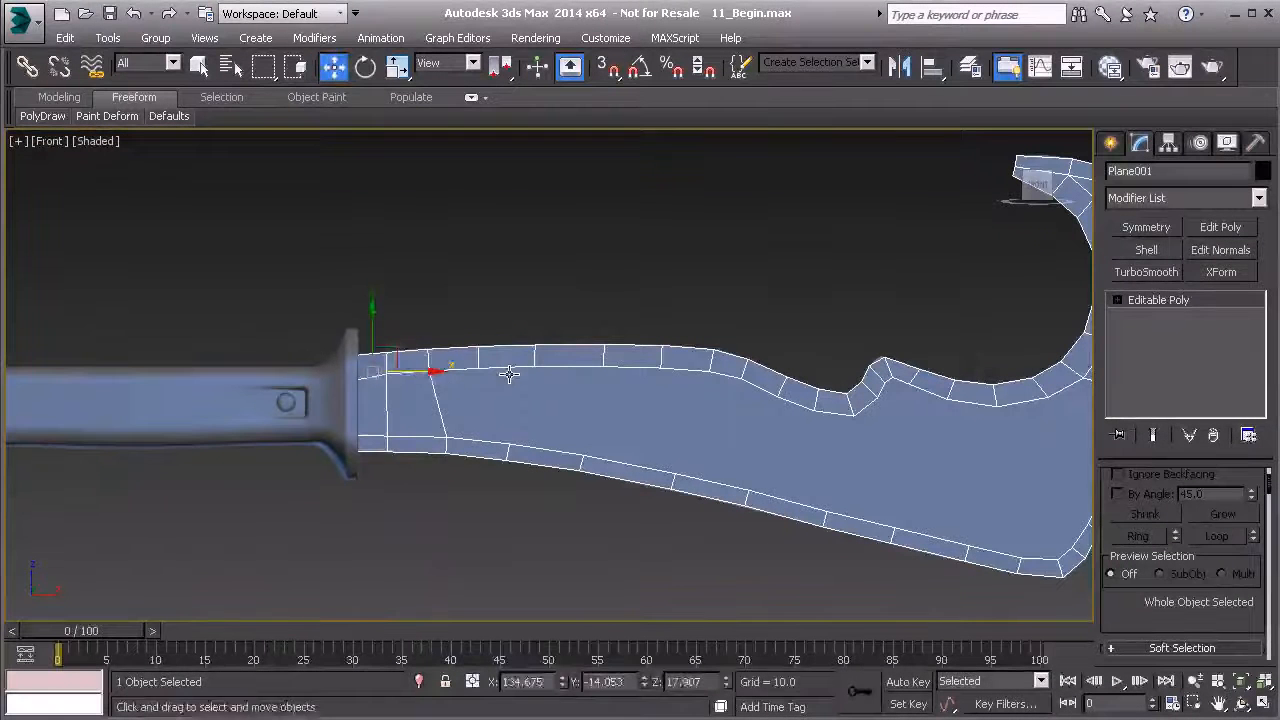
key("alt+1")
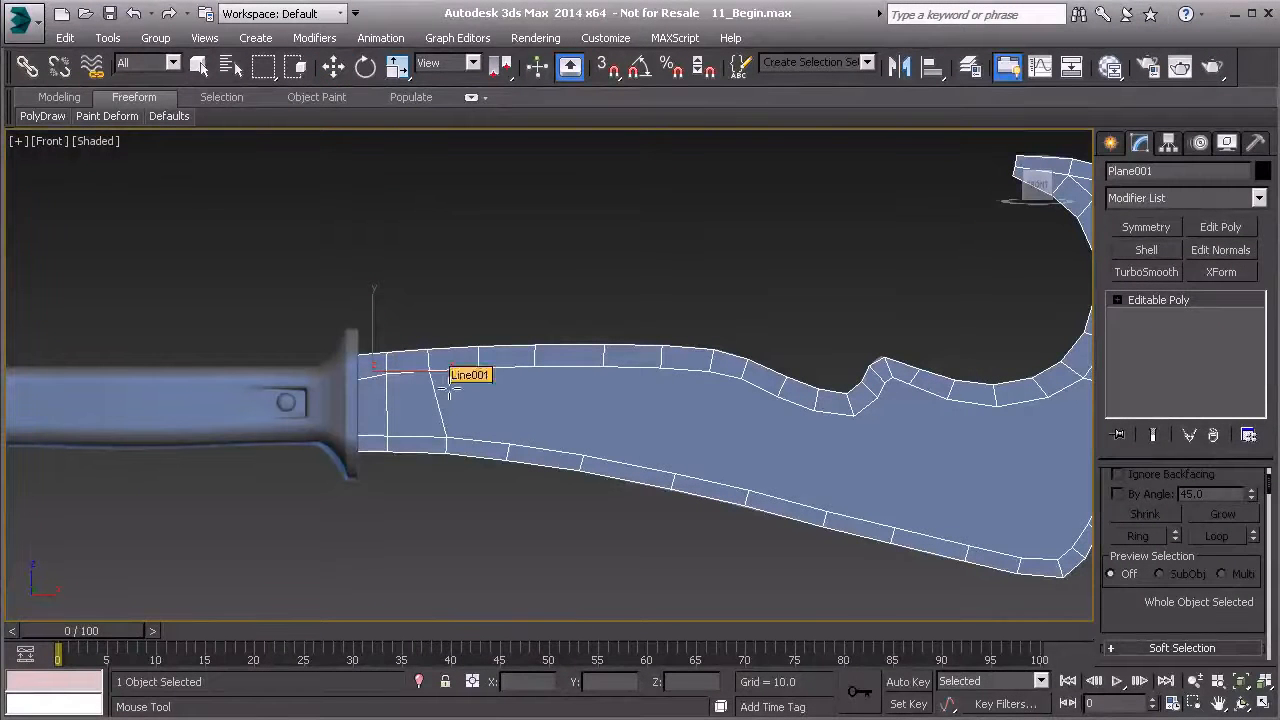
scroll(438, 400, "up", 2)
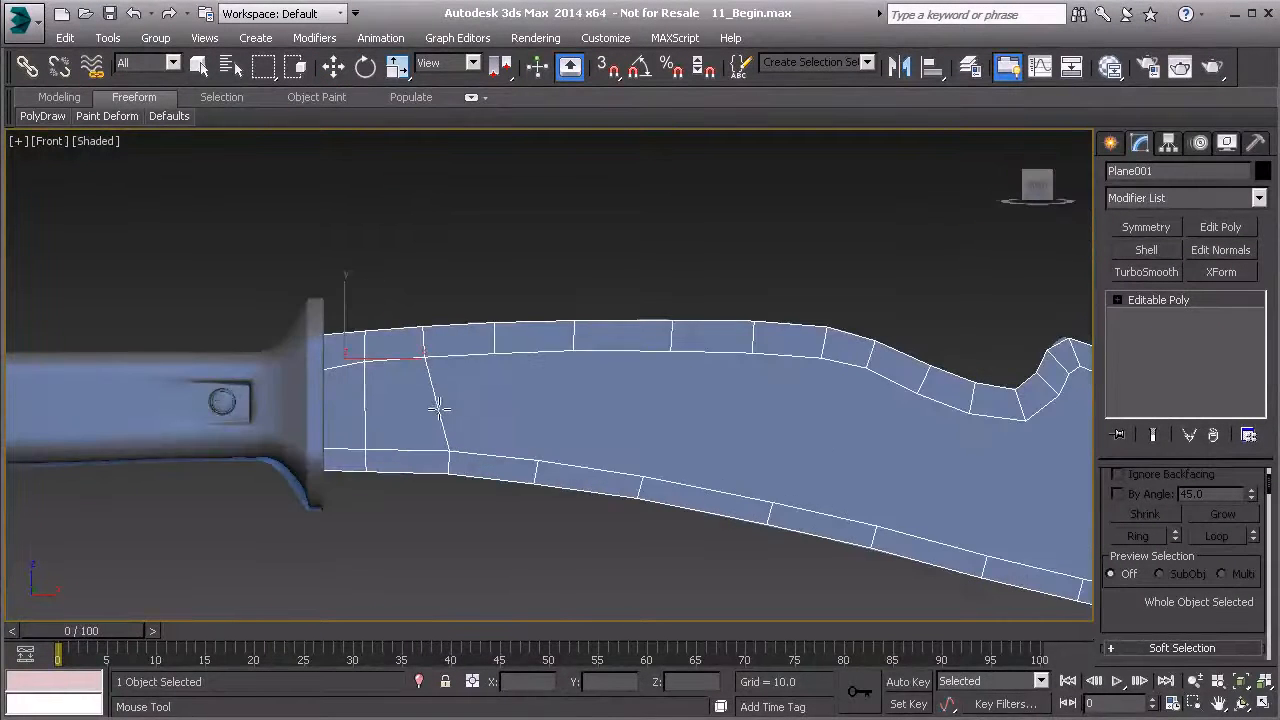
middle_click_drag(443, 400, 411, 391)
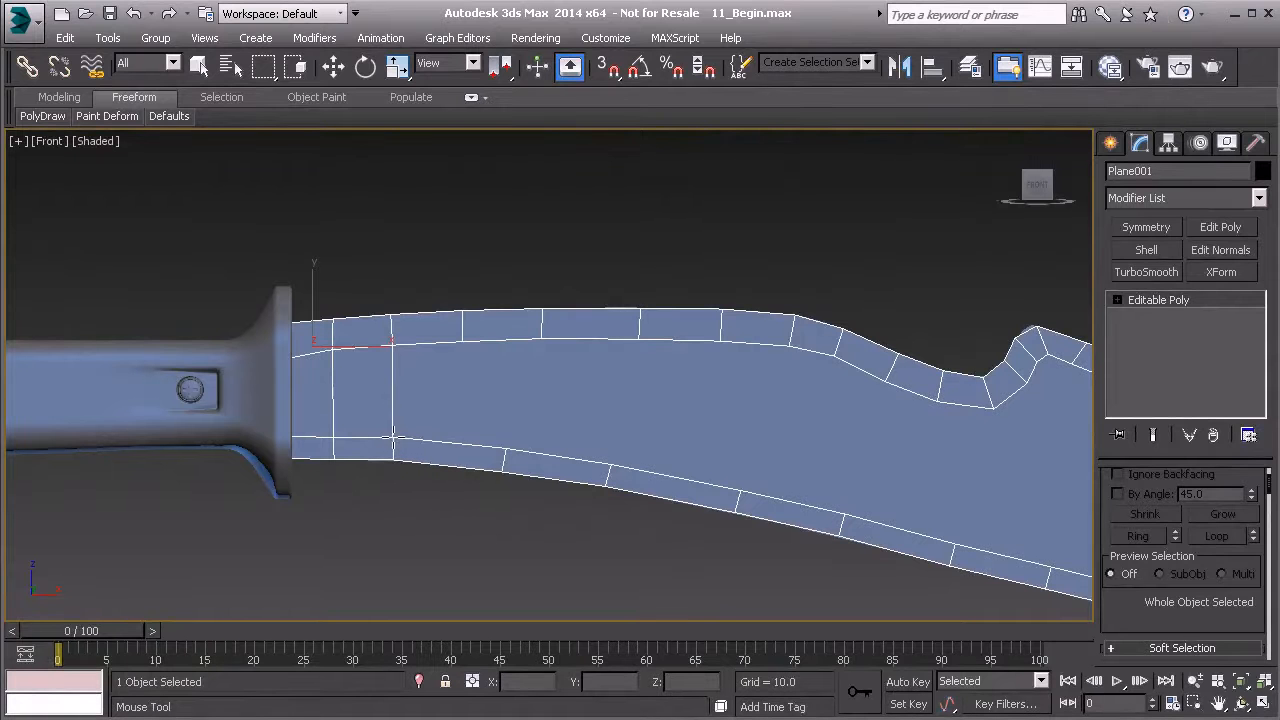
left_click(392, 426)
Shift the third lower-rim edge toward the handle and connect it across the blade to the matching upper-rim edge
middle_click_drag(392, 426, 402, 395)
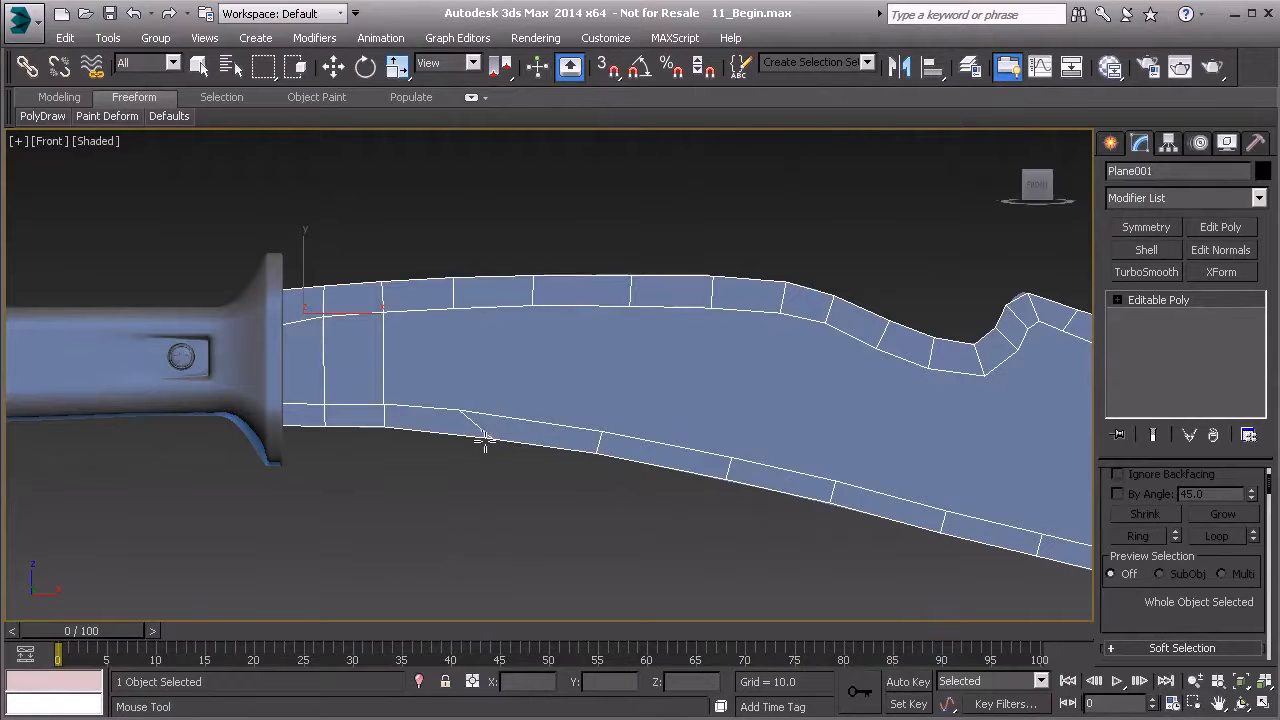
left_click(457, 432)
left_click(418, 374, "shift")
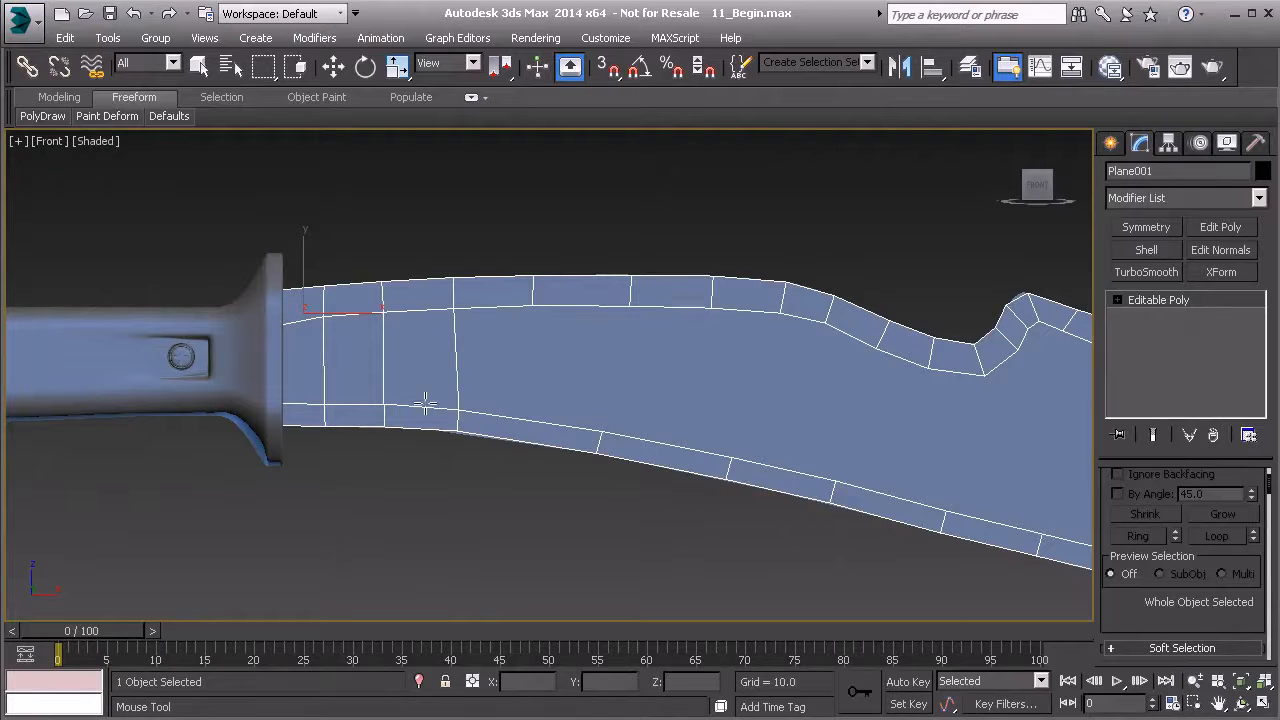
Nudge the outer vertices of the first and third lower-rim edges to follow the blade's reference outline
scroll(423, 400, "up", 5)
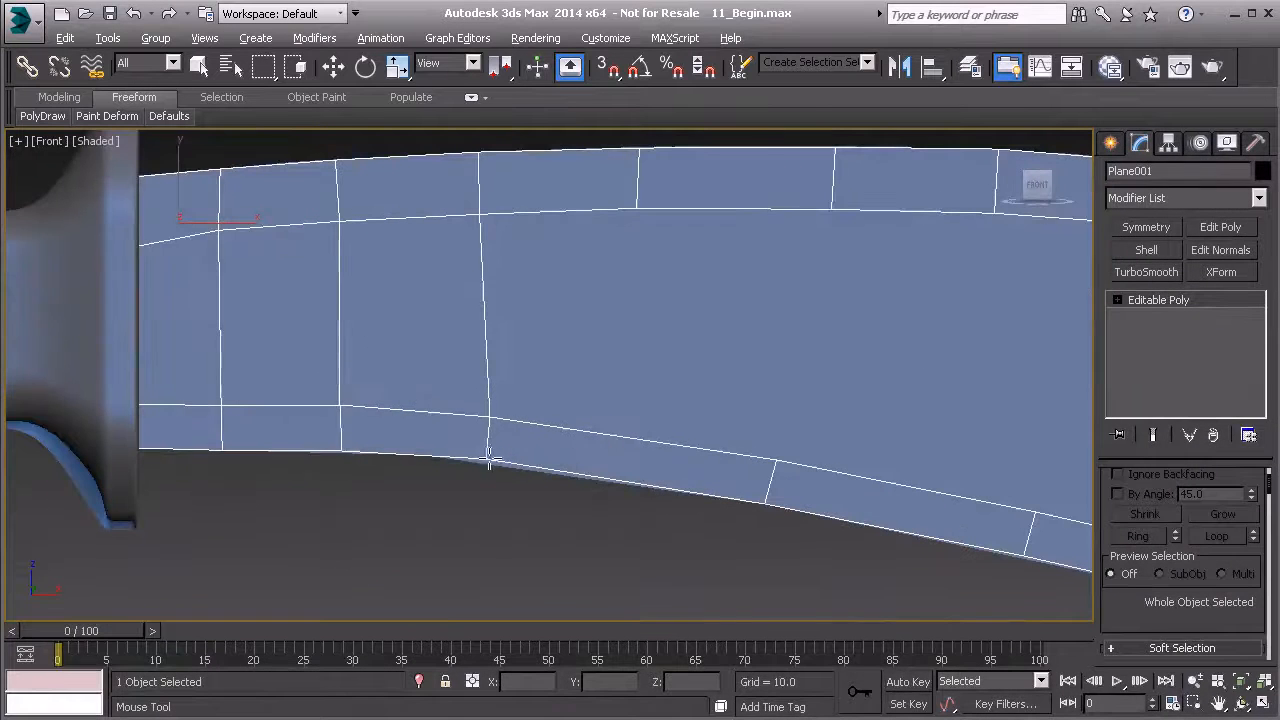
left_click_drag(488, 460, 486, 463)
middle_click_drag(516, 426, 477, 428)
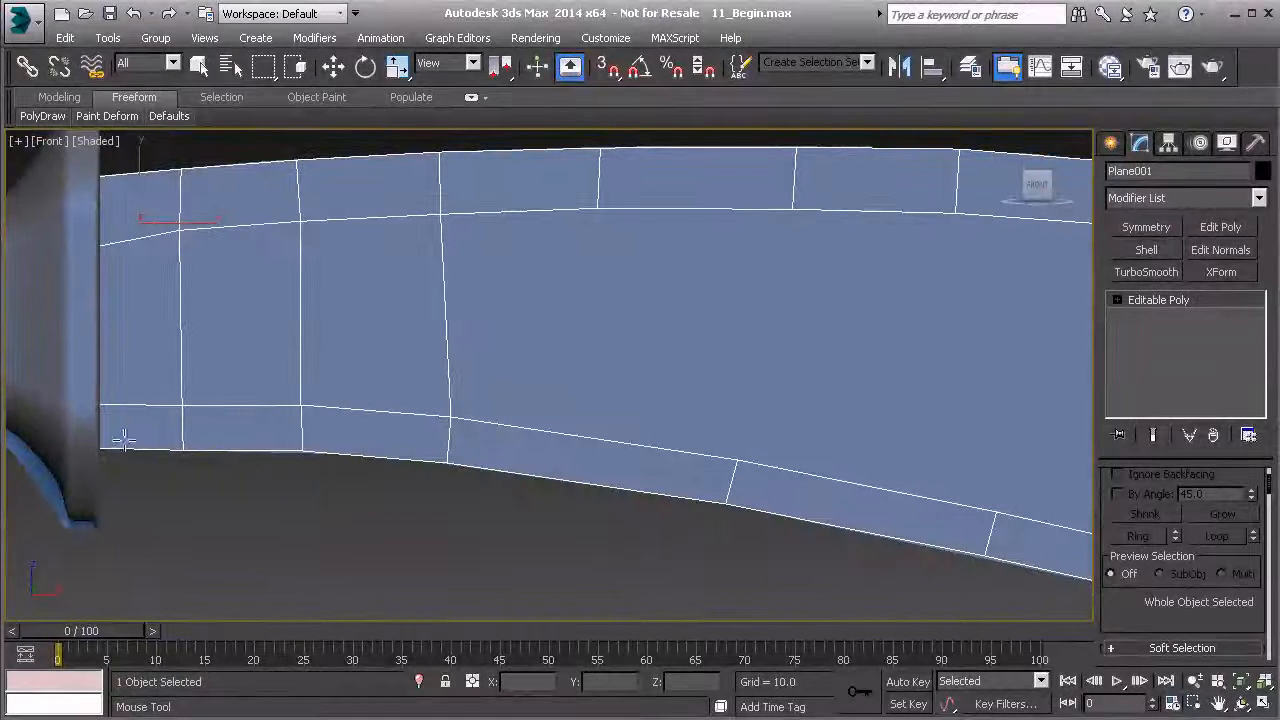
left_click_drag(183, 457, 180, 452)
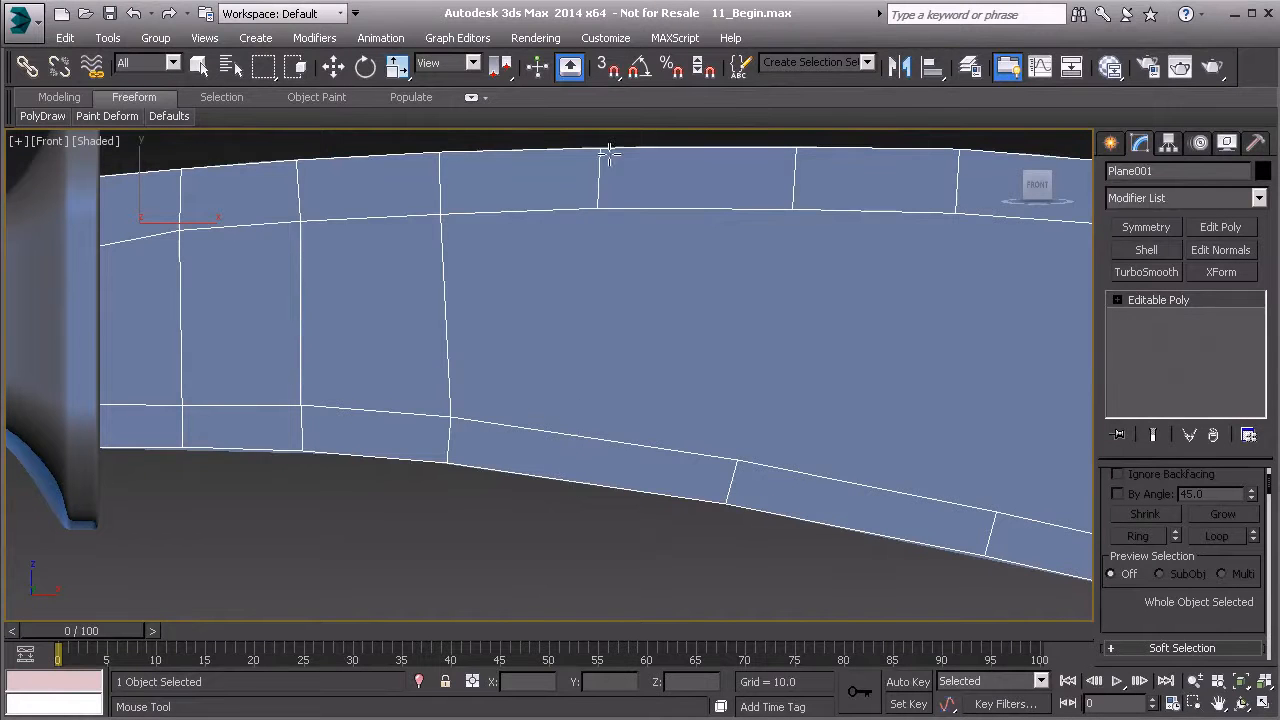
Cut a new edge across the lower rim just past the third cross edge
left_click(578, 480)
right_click(588, 438)
left_click(591, 439)
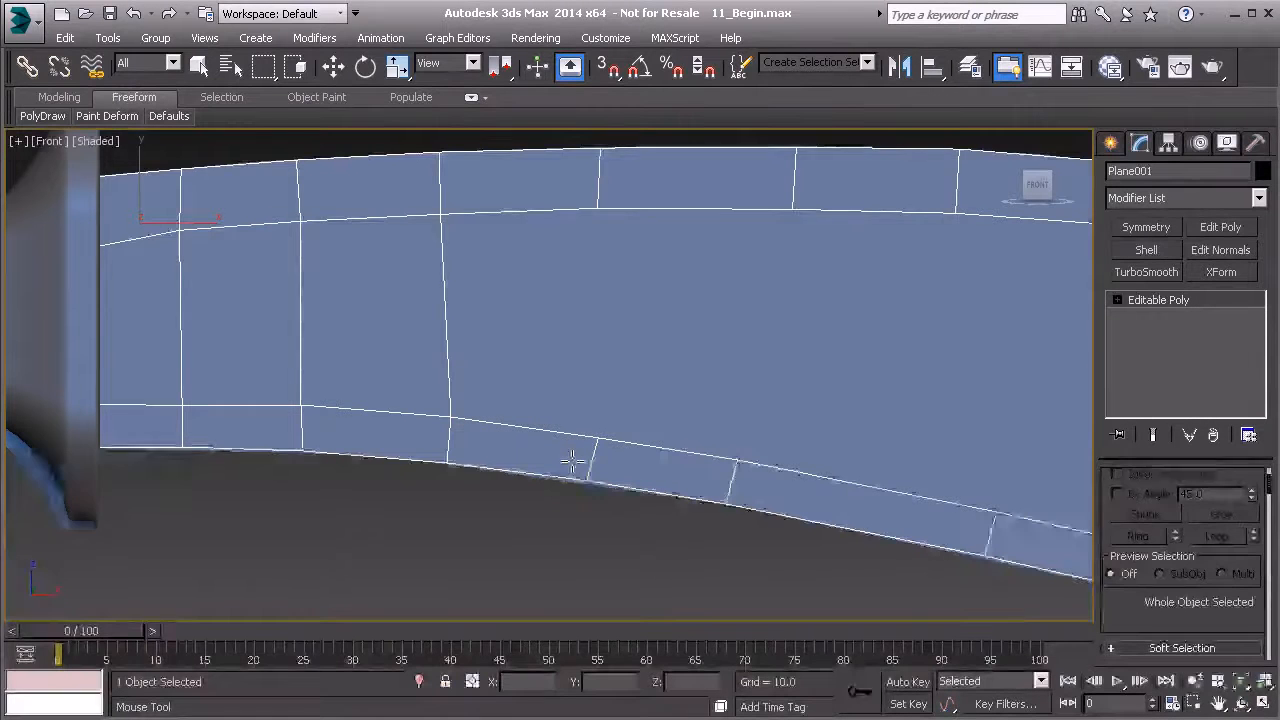
Connect the new lower-rim edge and the following one to the upper rim with two cross edges
key("p")
middle_click_drag(558, 457, 477, 311, "alt")
middle_click_drag(586, 460, 541, 482, "alt")
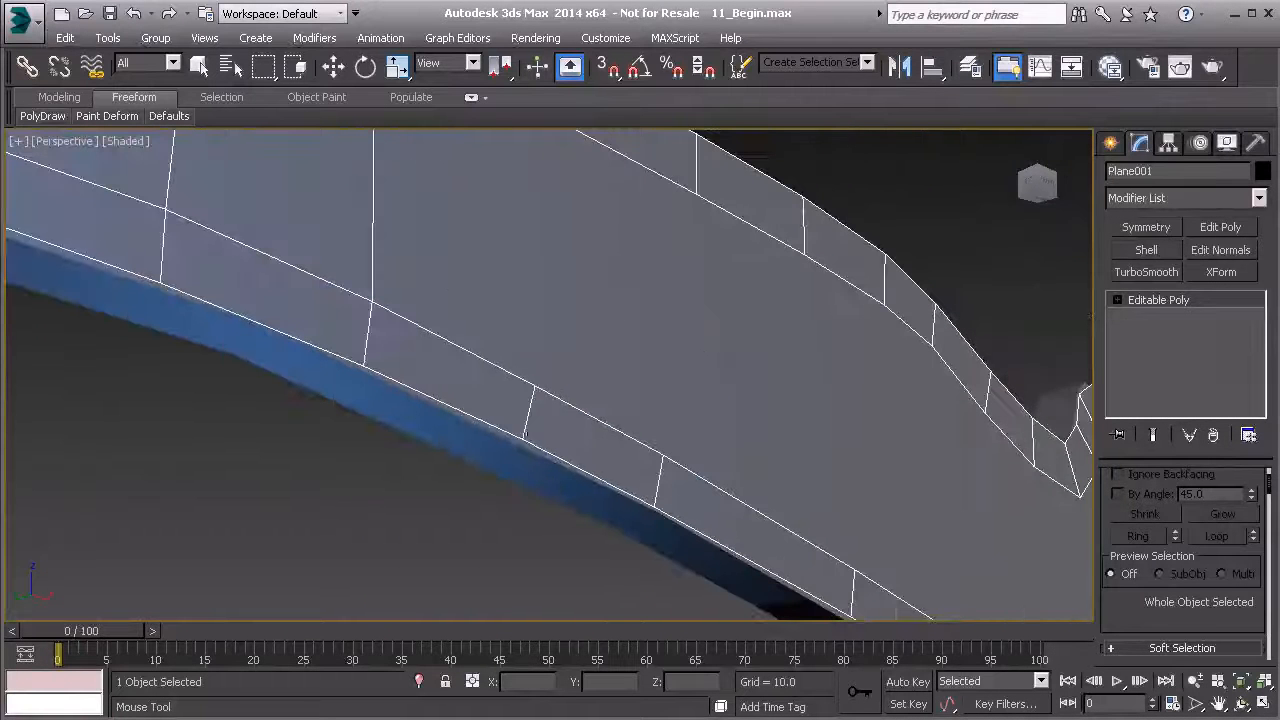
key("f")
scroll(560, 470, "up", 4)
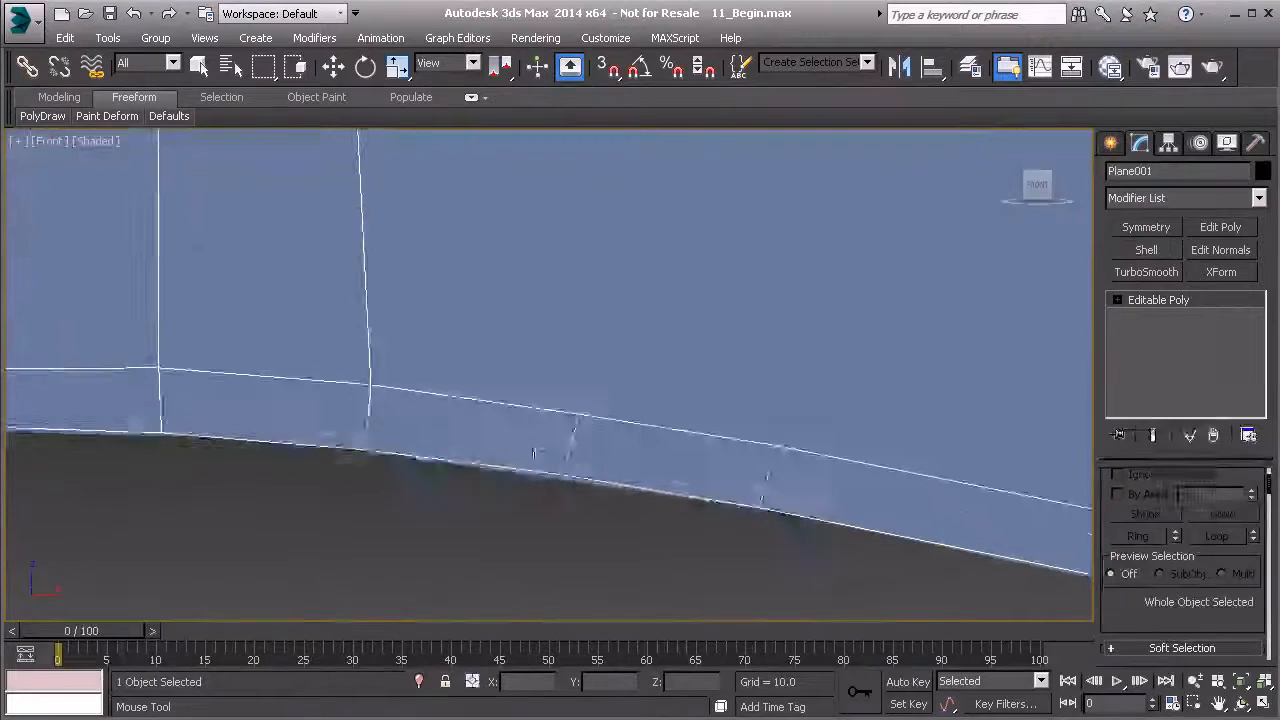
scroll(572, 460, "down", 3)
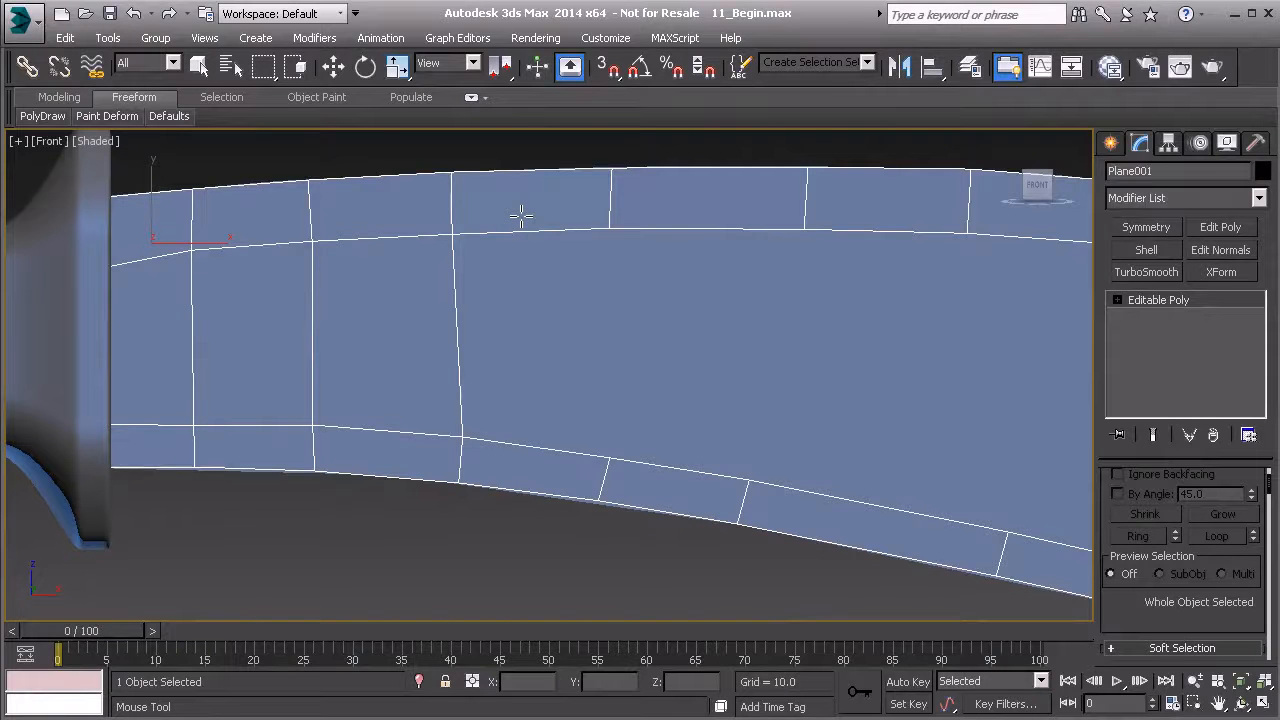
left_click_drag(530, 268, 542, 490, "ctrl+alt")
middle_click_drag(640, 370, 496, 370)
left_click_drag(565, 232, 541, 482, "ctrl+alt")
Insert an edge in the wide lower-rim segment past the fifth cross edge and join the next two rim edge pairs across the blade
middle_click_drag(681, 432, 507, 402)
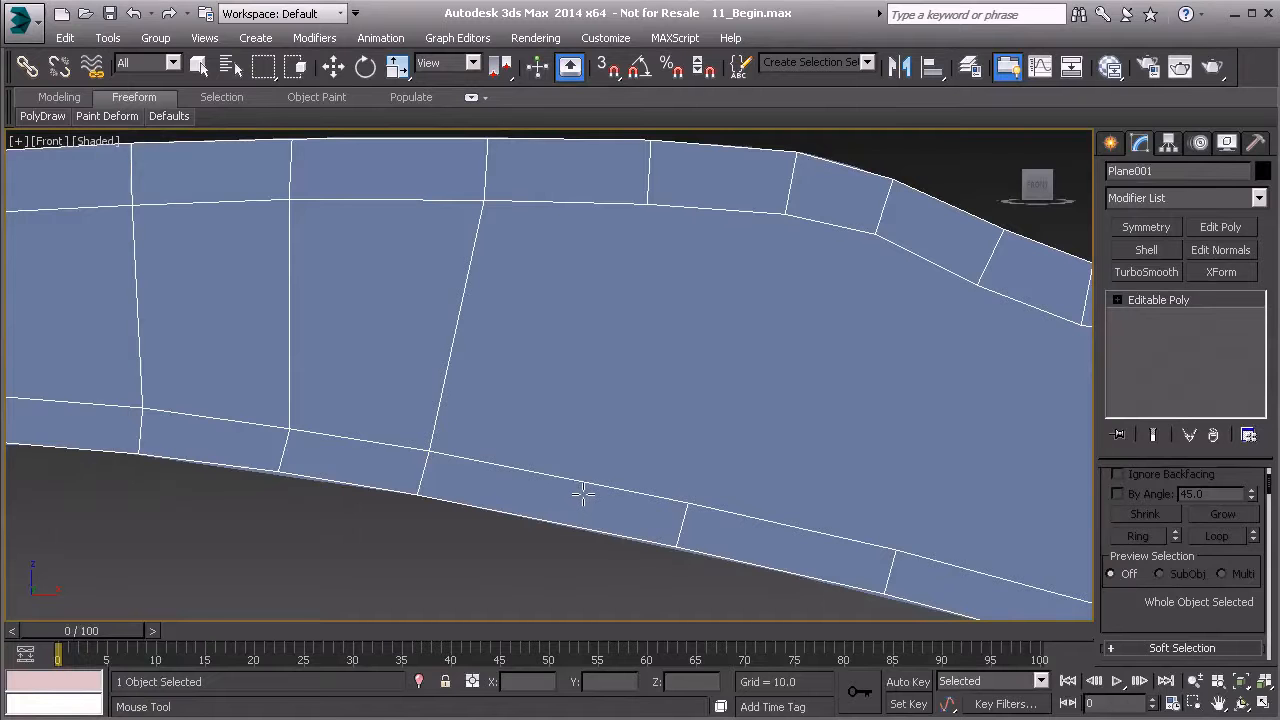
key("alt+1")
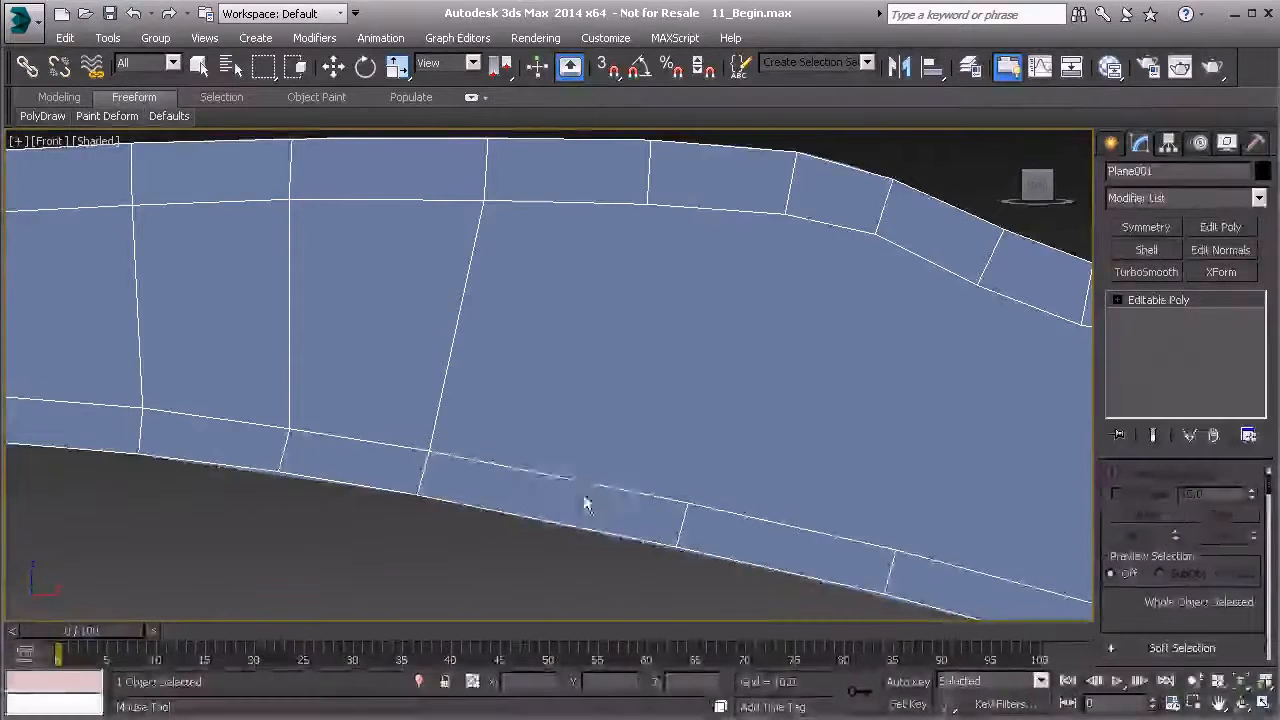
left_click(556, 492)
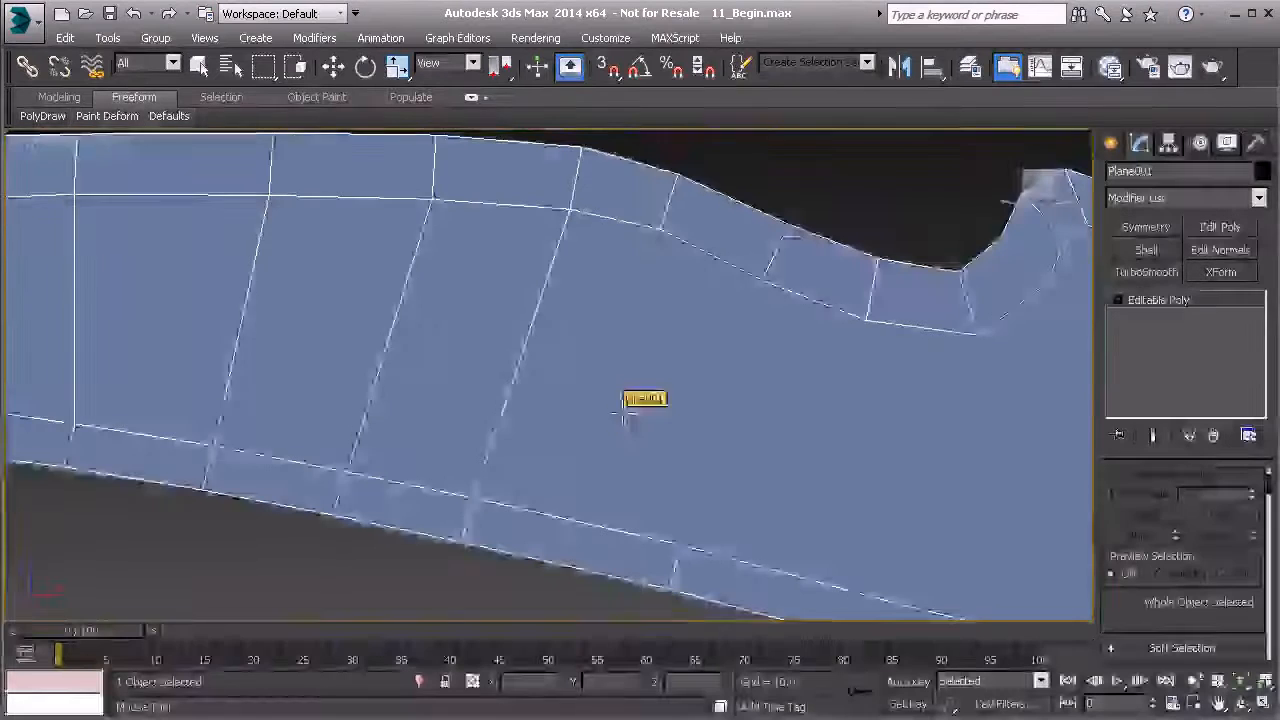
Remove the short upper-rim edge just past the last cross edge, together with its vertices
middle_click_drag(620, 406, 597, 363)
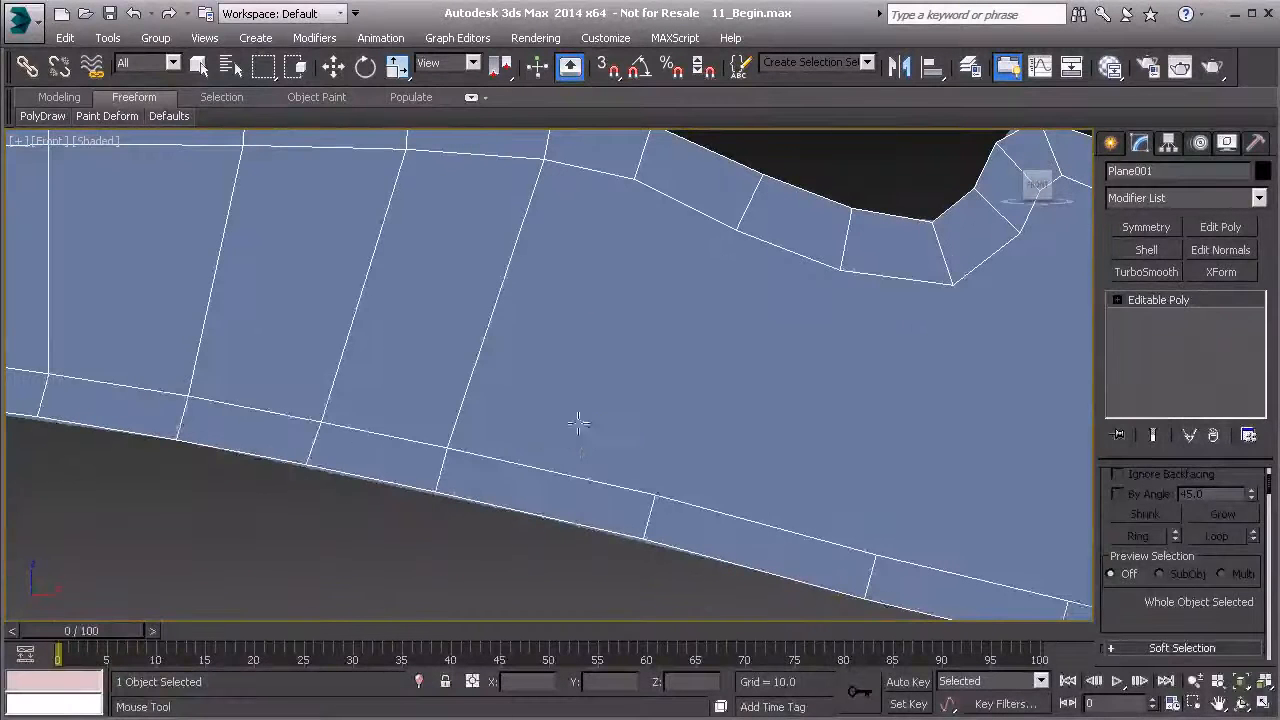
middle_click_drag(600, 434, 509, 480)
middle_click_drag(549, 338, 500, 369)
middle_click_drag(640, 313, 527, 316)
scroll(527, 316, "down", 2)
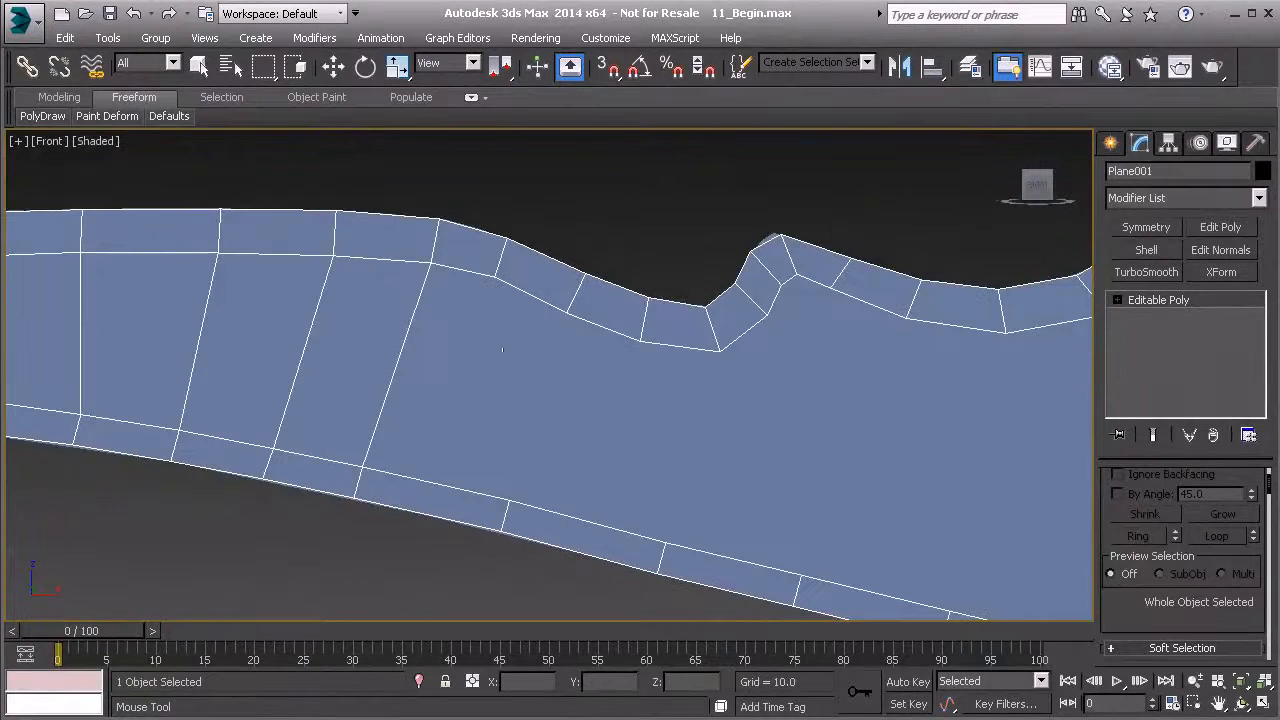
middle_click_drag(526, 306, 631, 326)
scroll(583, 309, "up", 2)
scroll(583, 307, "down", 2)
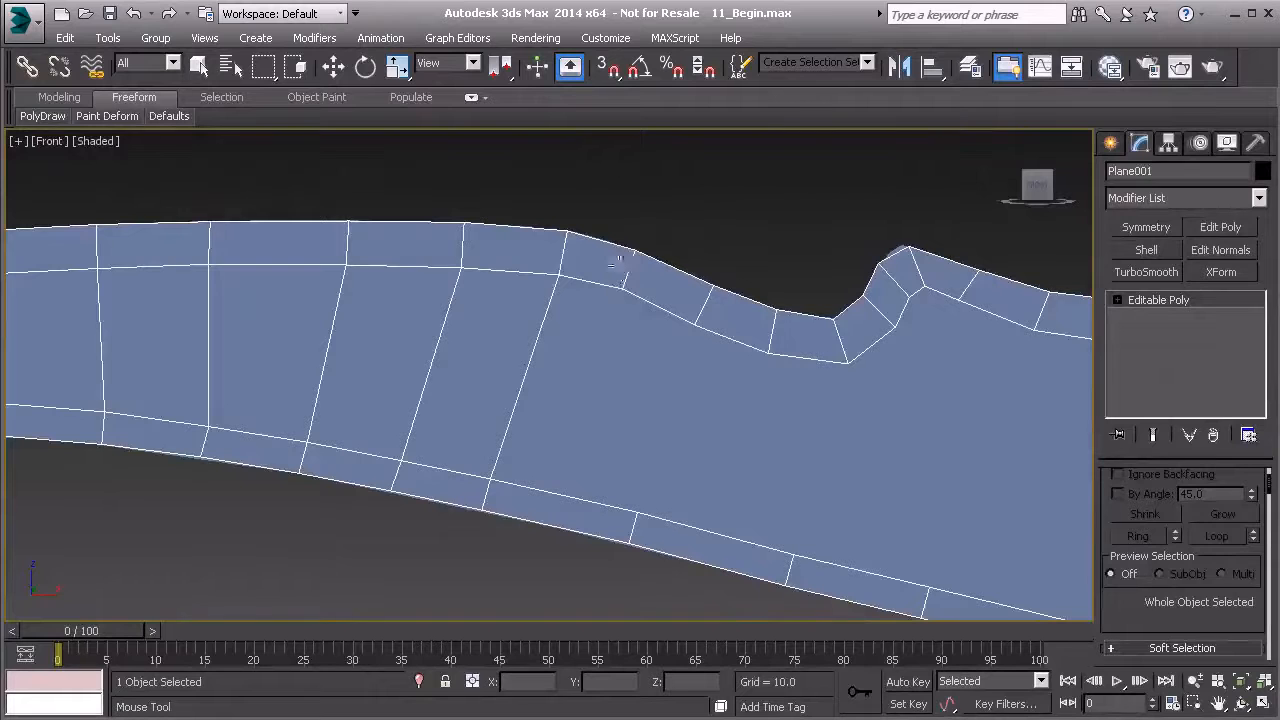
middle_click_drag(627, 276, 492, 290)
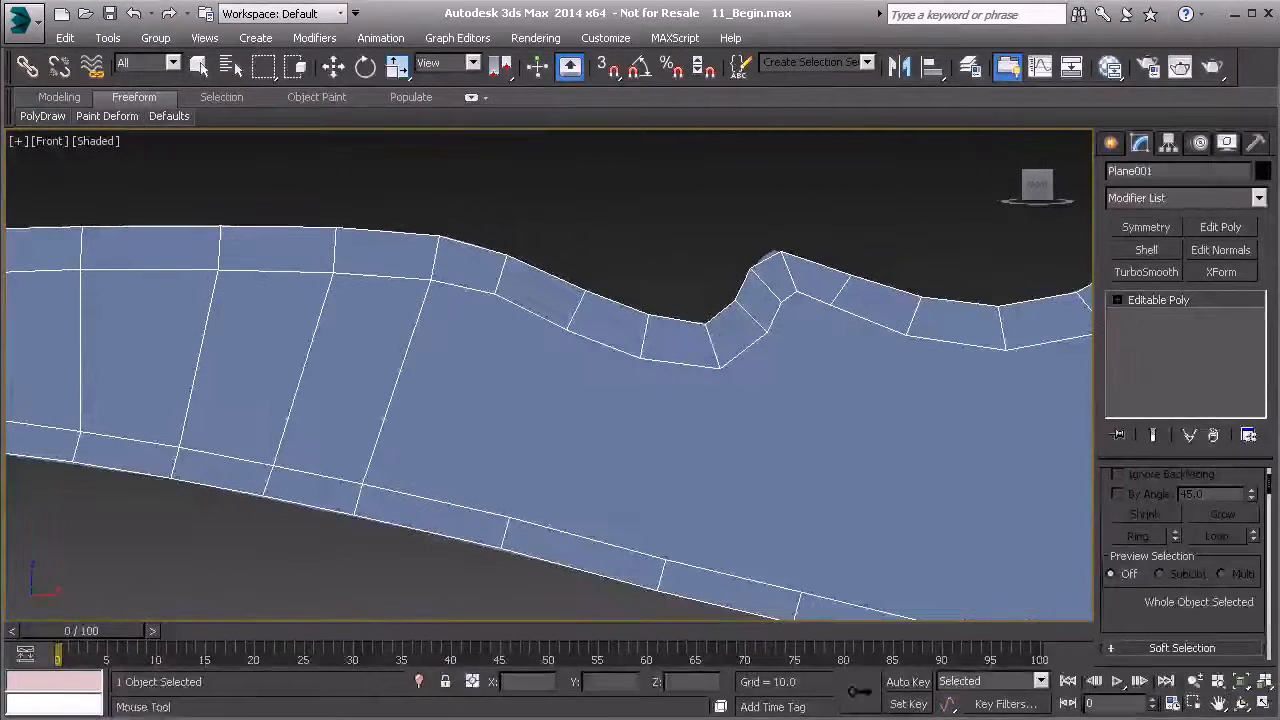
key("w")
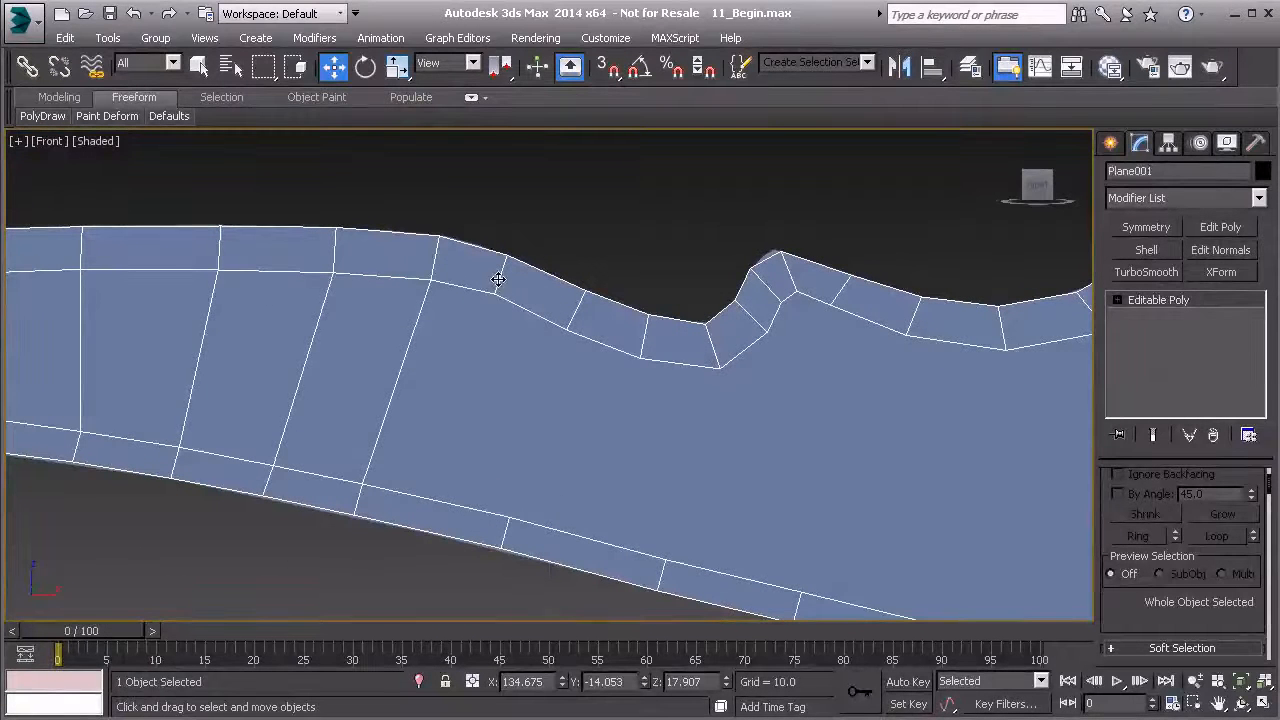
key("2")
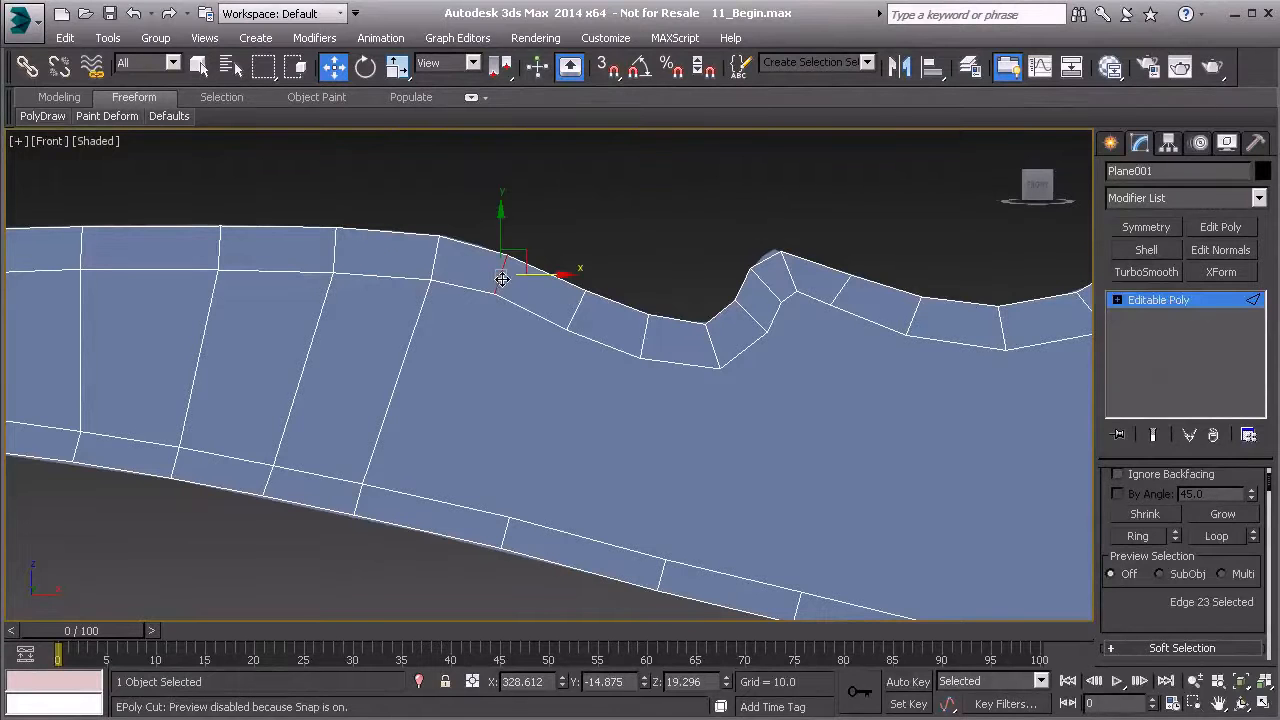
key("ctrl+d")
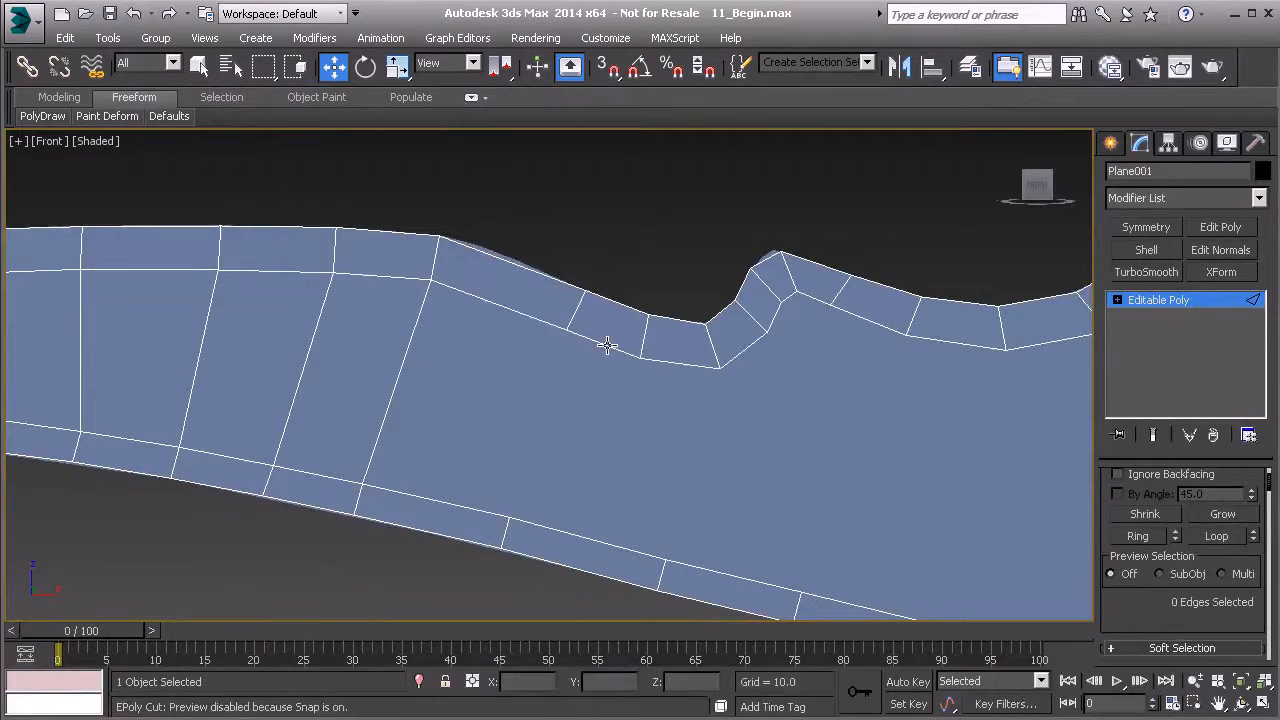
Cut a cross edge from the next upper-rim edge down to the next lower-rim edge
scroll(565, 317, "up", 2)
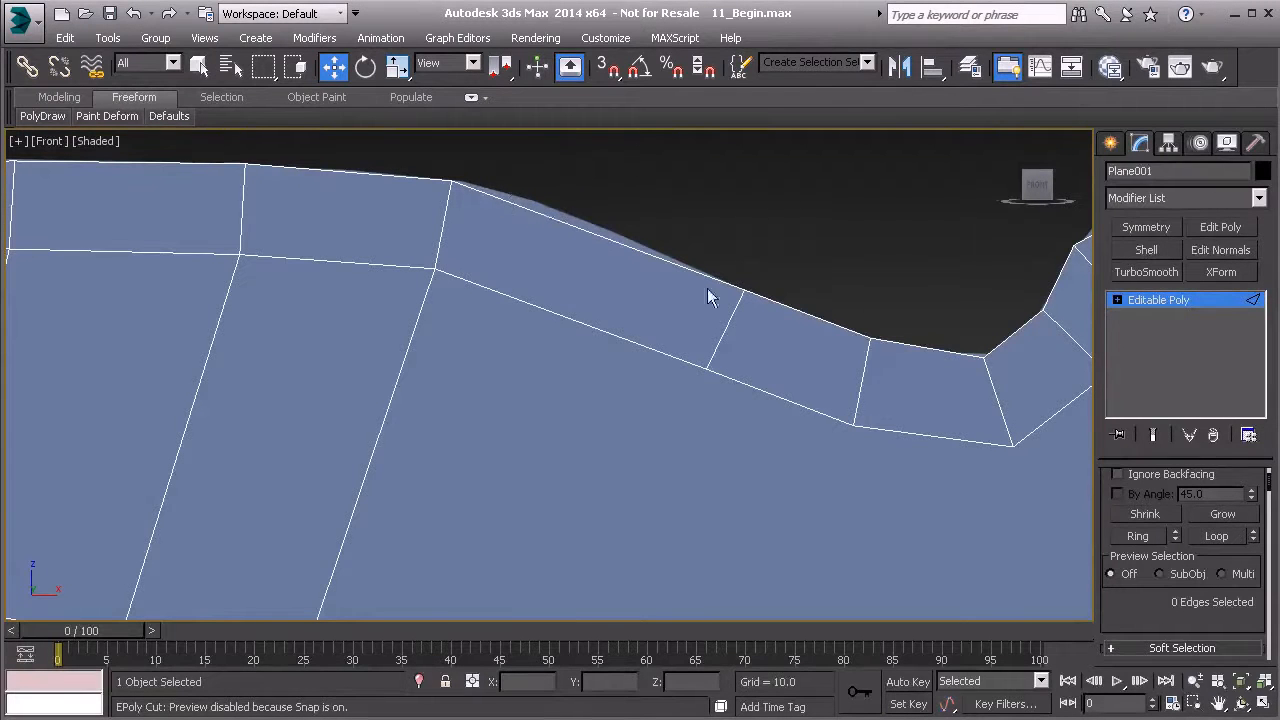
scroll(540, 236, "down", 3)
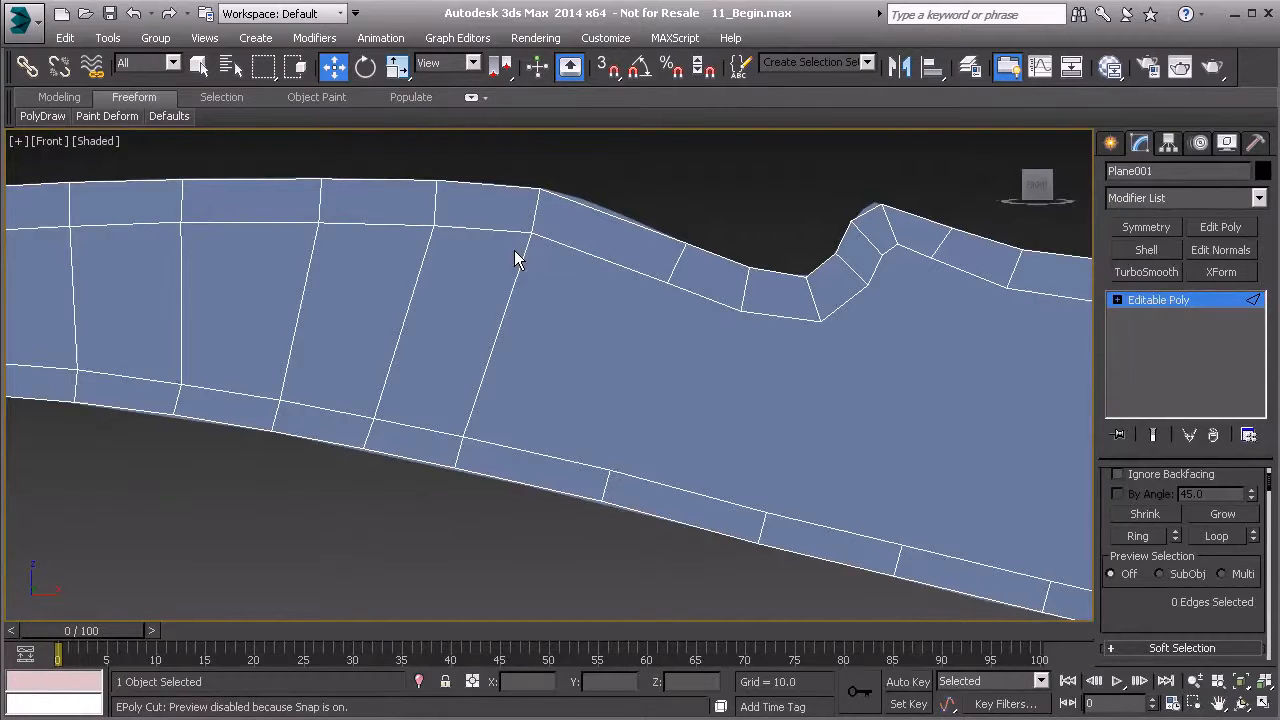
key("alt+c")
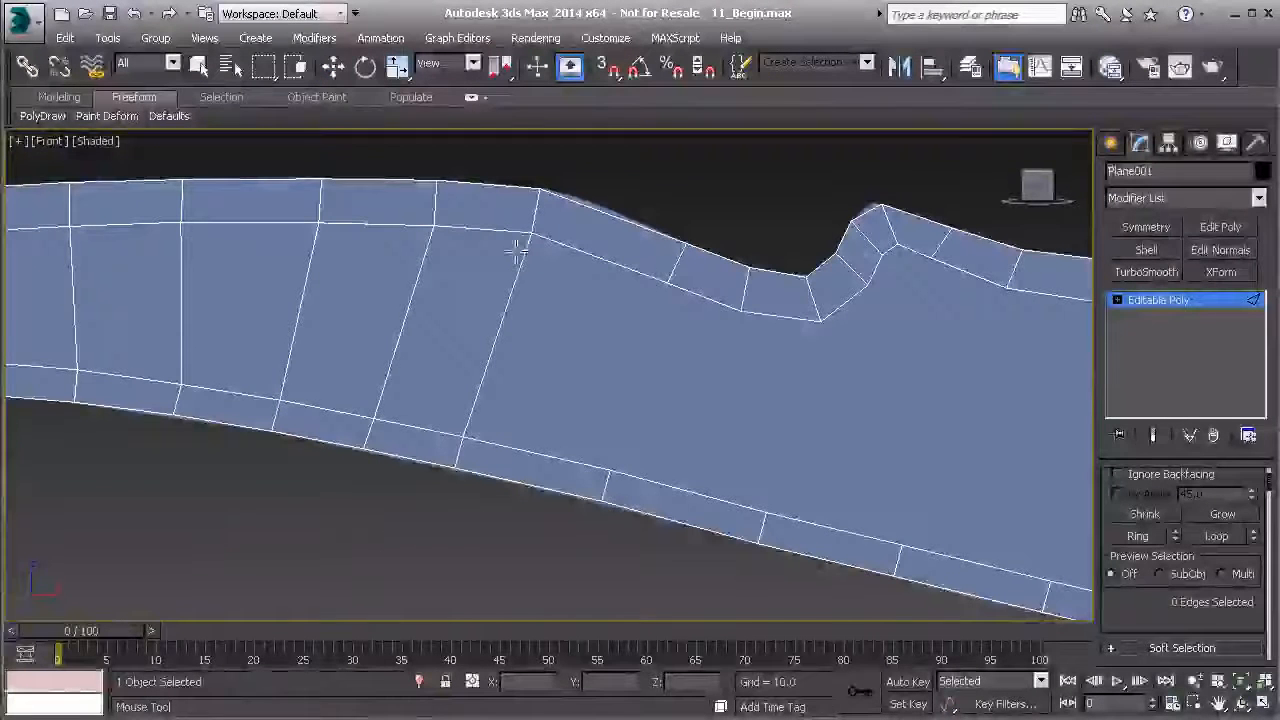
left_click(608, 261)
left_click(553, 456)
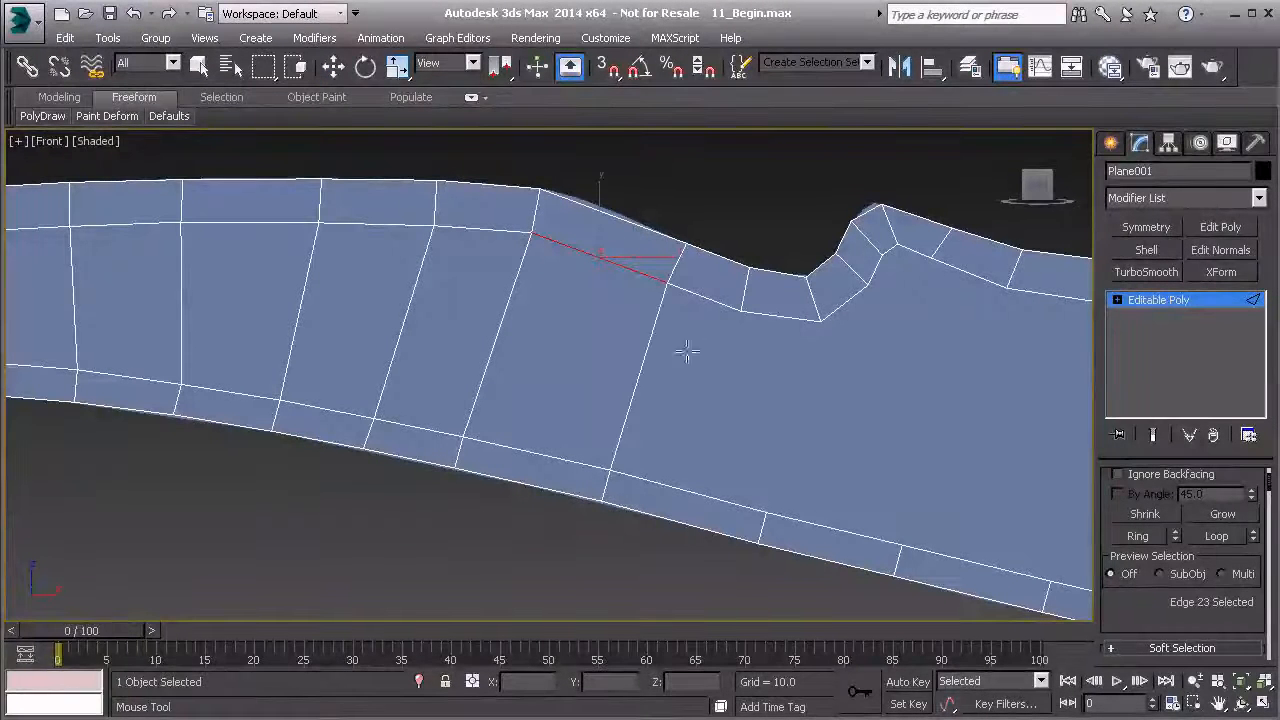
Insert an edge across the lower rim below the notch and cut two cross edges up to the upper rim
middle_click_drag(744, 402, 640, 415)
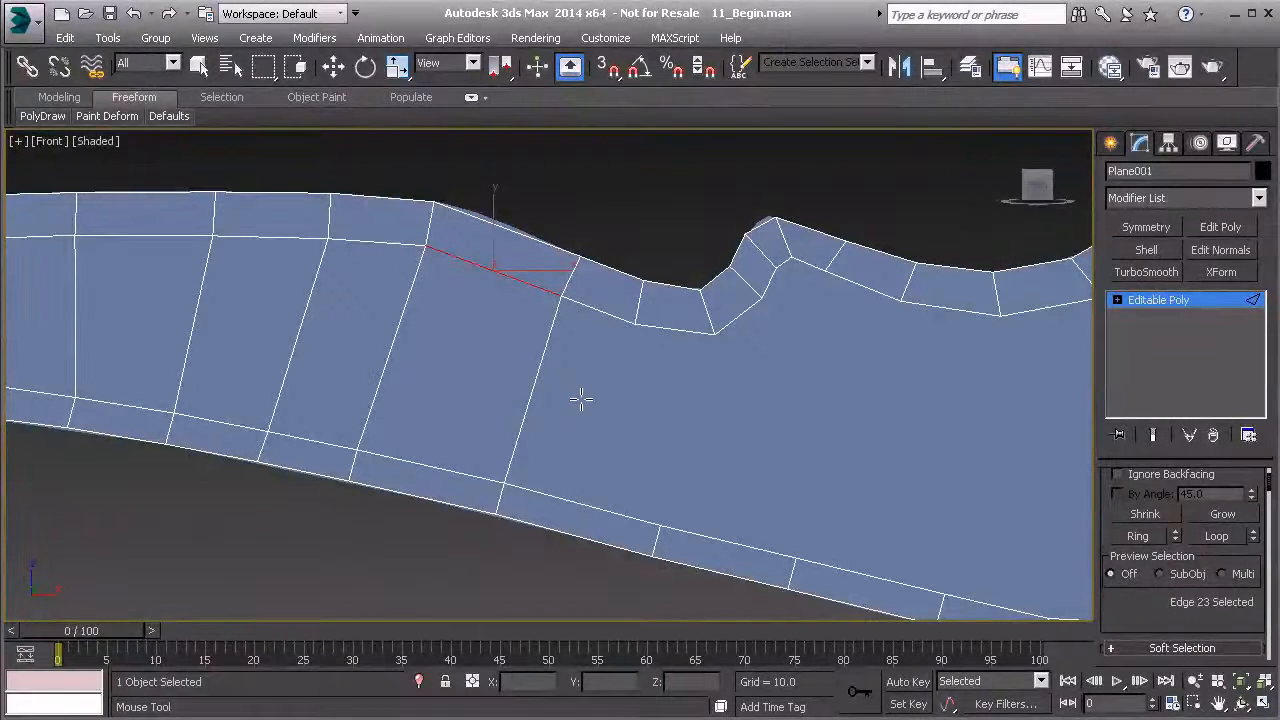
left_click(581, 516)
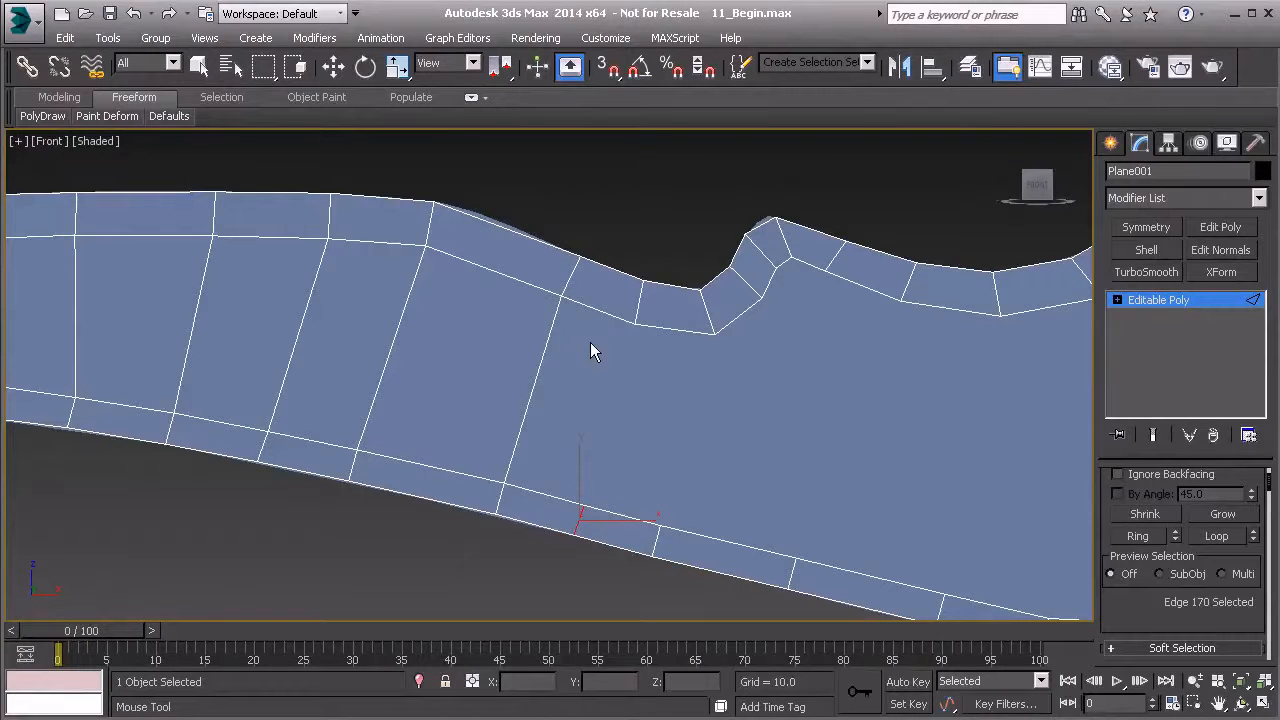
left_click_drag(606, 314, 562, 531)
left_click_drag(675, 328, 636, 525)
Slide rim vertices to make the last cross edge vertical and even out the spacing of the cross edges before it
middle_click_drag(668, 543, 481, 514)
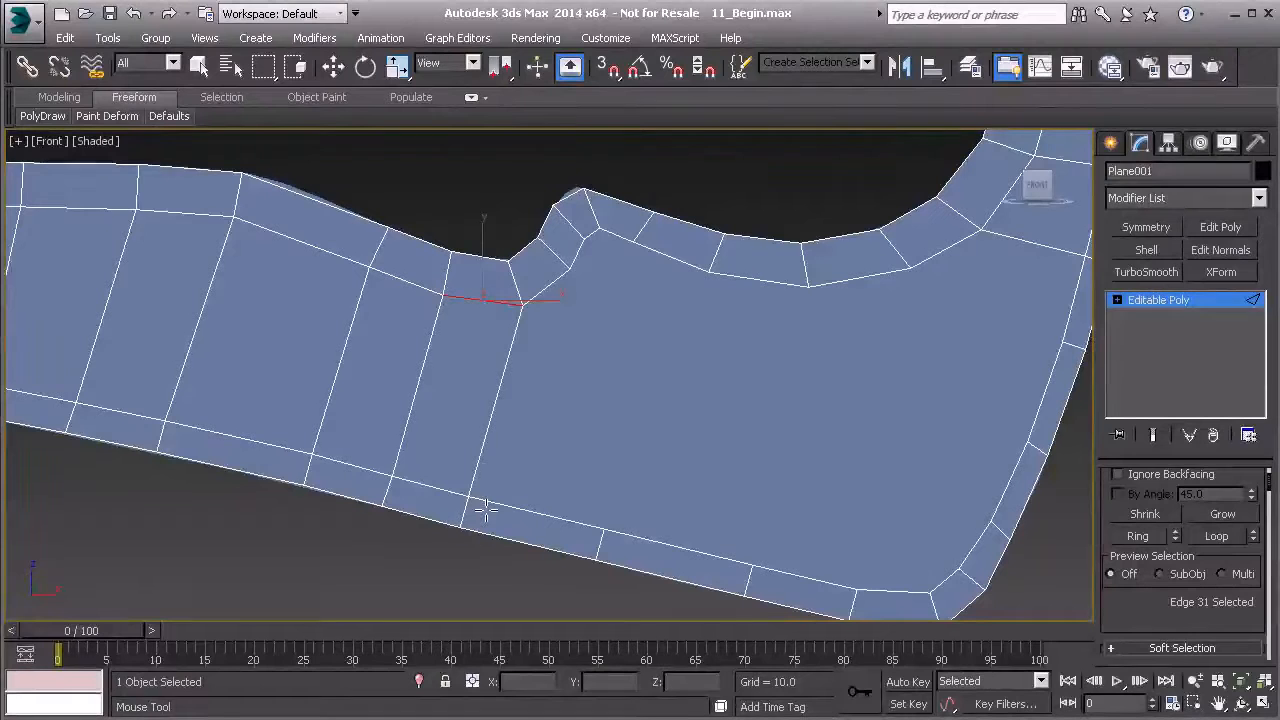
left_click_drag(469, 498, 513, 541)
left_click_drag(309, 455, 260, 475)
left_click_drag(386, 231, 328, 248)
middle_click_drag(354, 290, 640, 349)
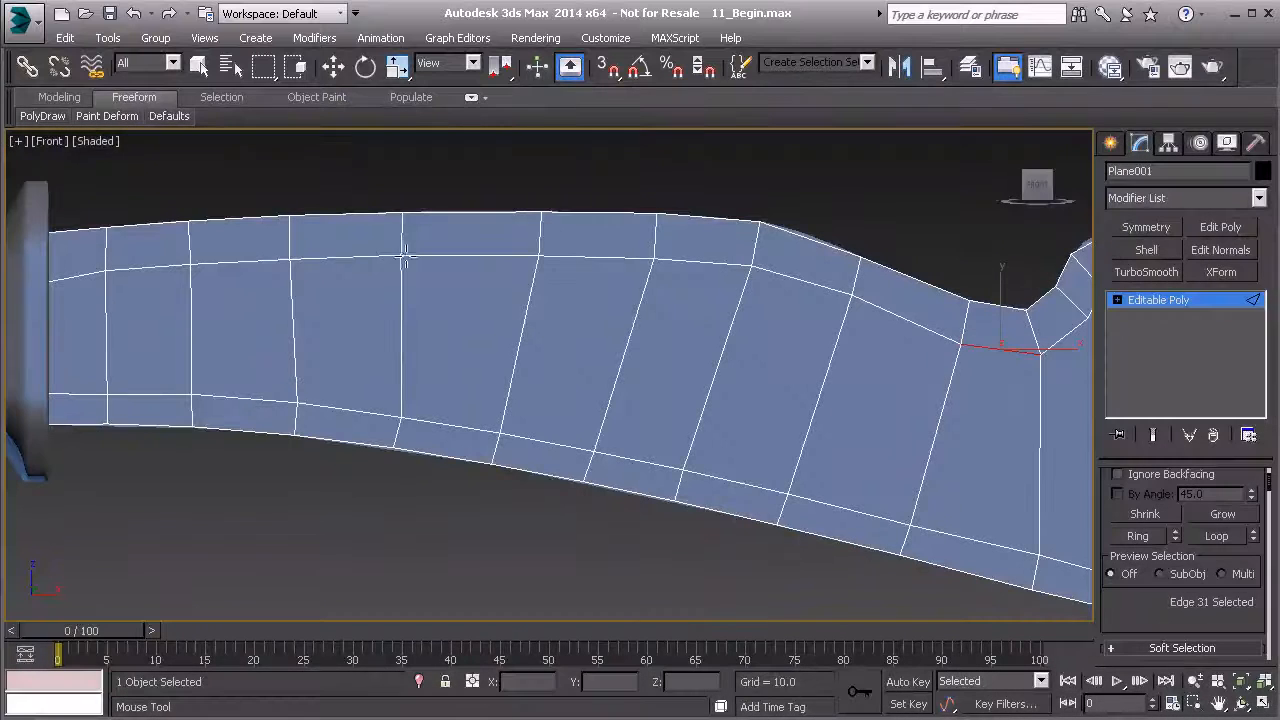
left_click_drag(403, 208, 414, 208)
middle_click_drag(925, 416, 497, 350)
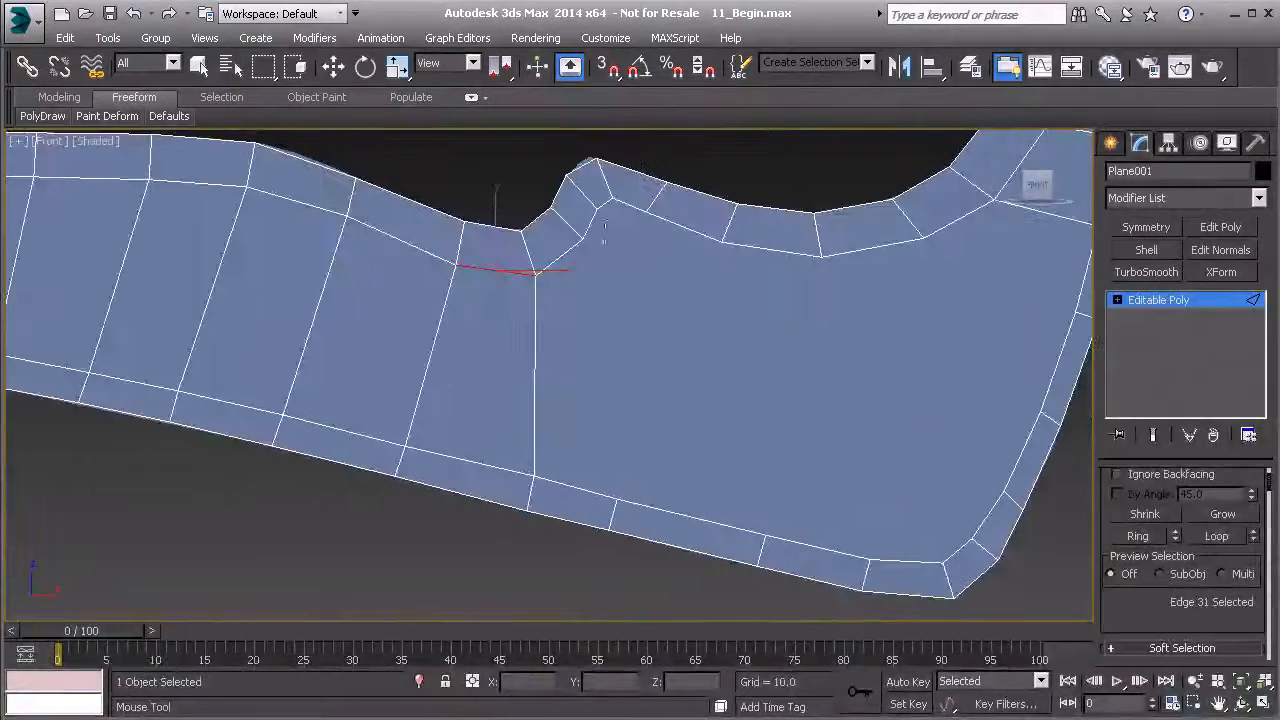
scroll(580, 314, "up", 3)
scroll(494, 304, "down", 2)
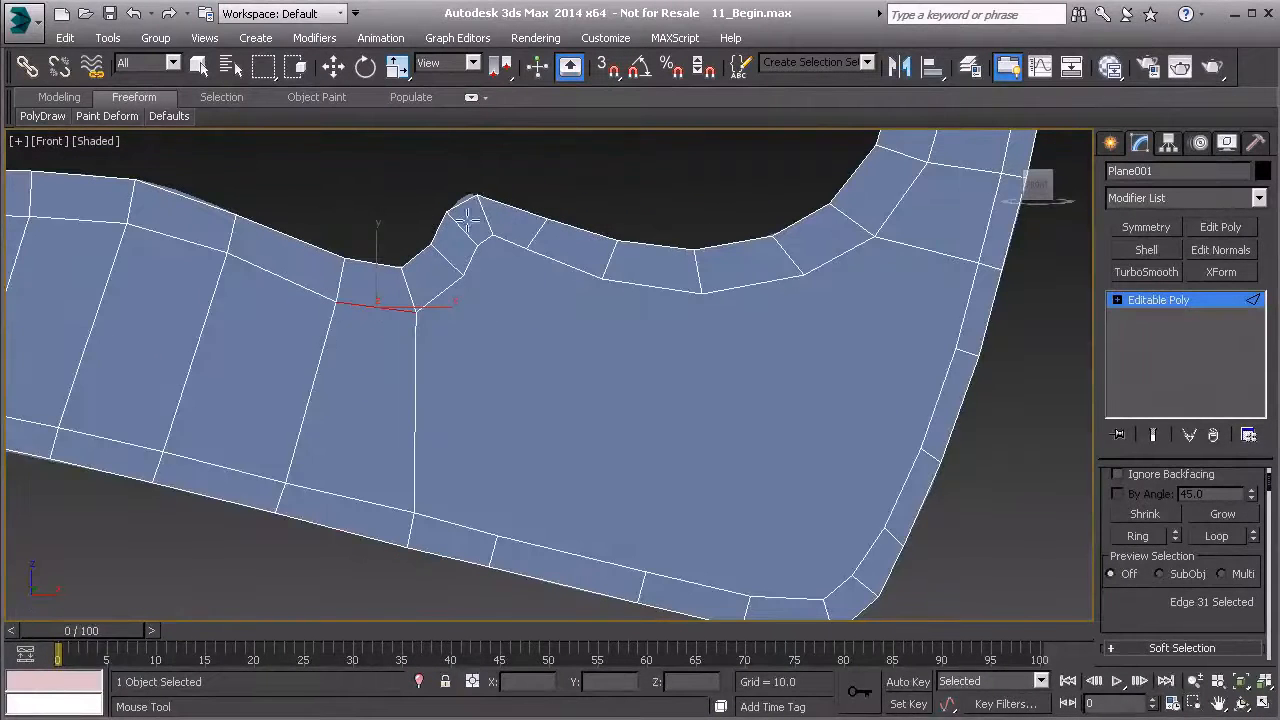
scroll(666, 449, "down", 3)
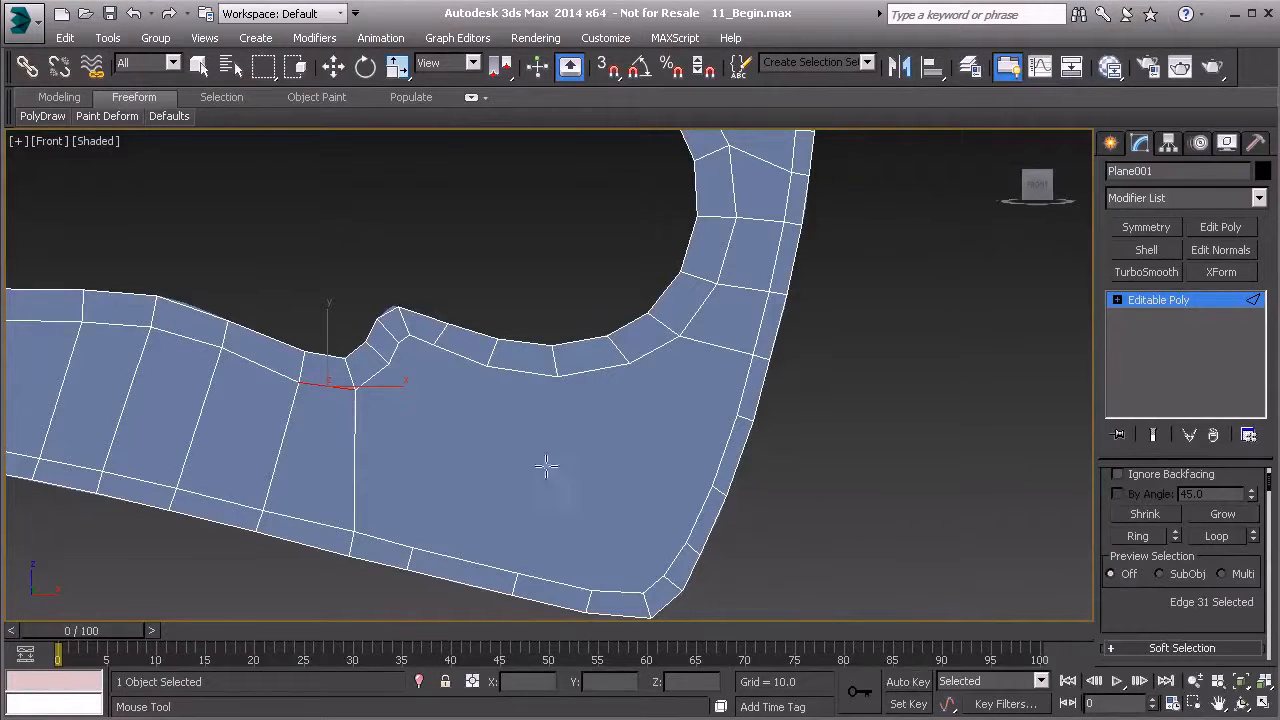
middle_click_drag(506, 446, 568, 425)
scroll(510, 475, "up", 2)
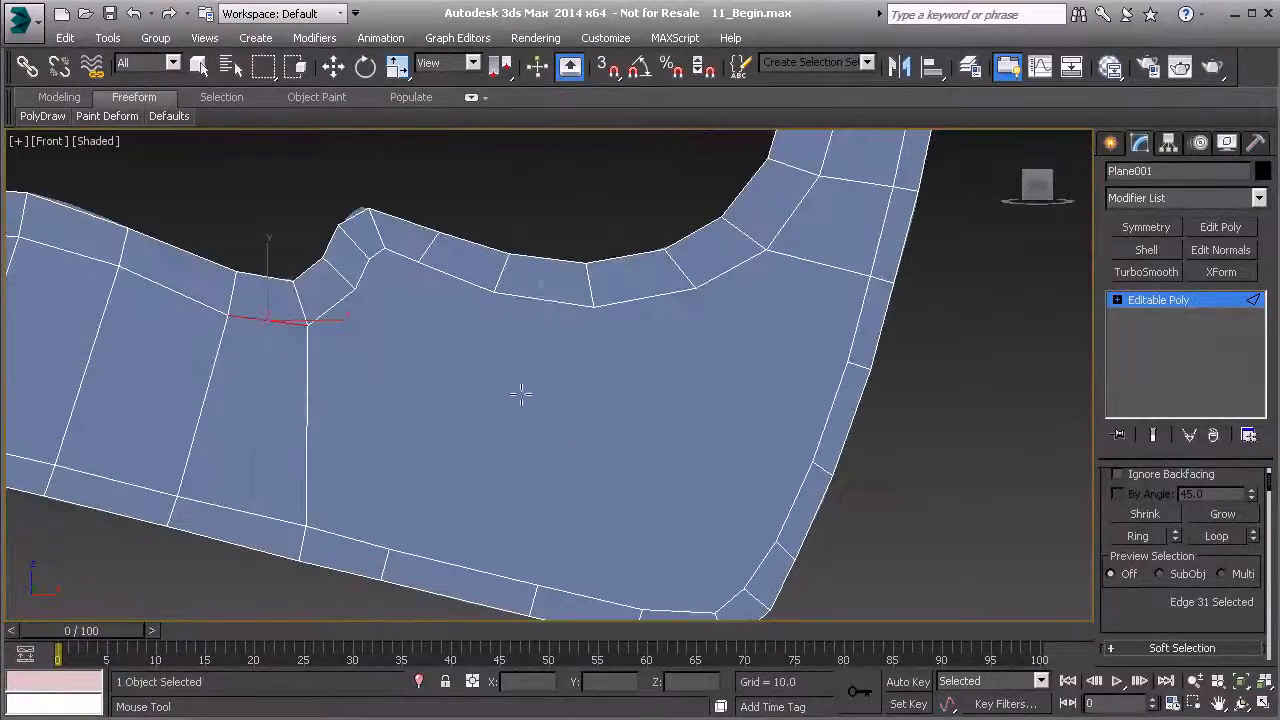
Insert two cross edges from the upper rim past the notch down to the matching lower-rim edges
left_click(540, 293)
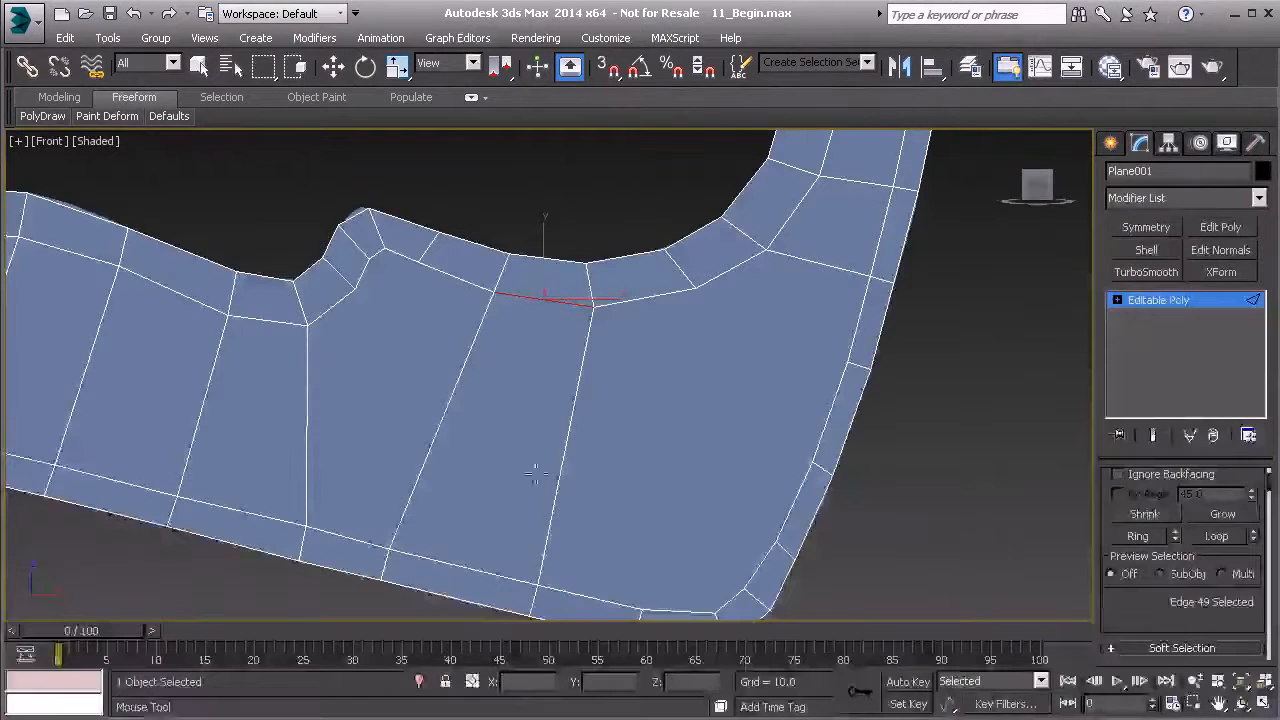
middle_click_drag(414, 400, 402, 384)
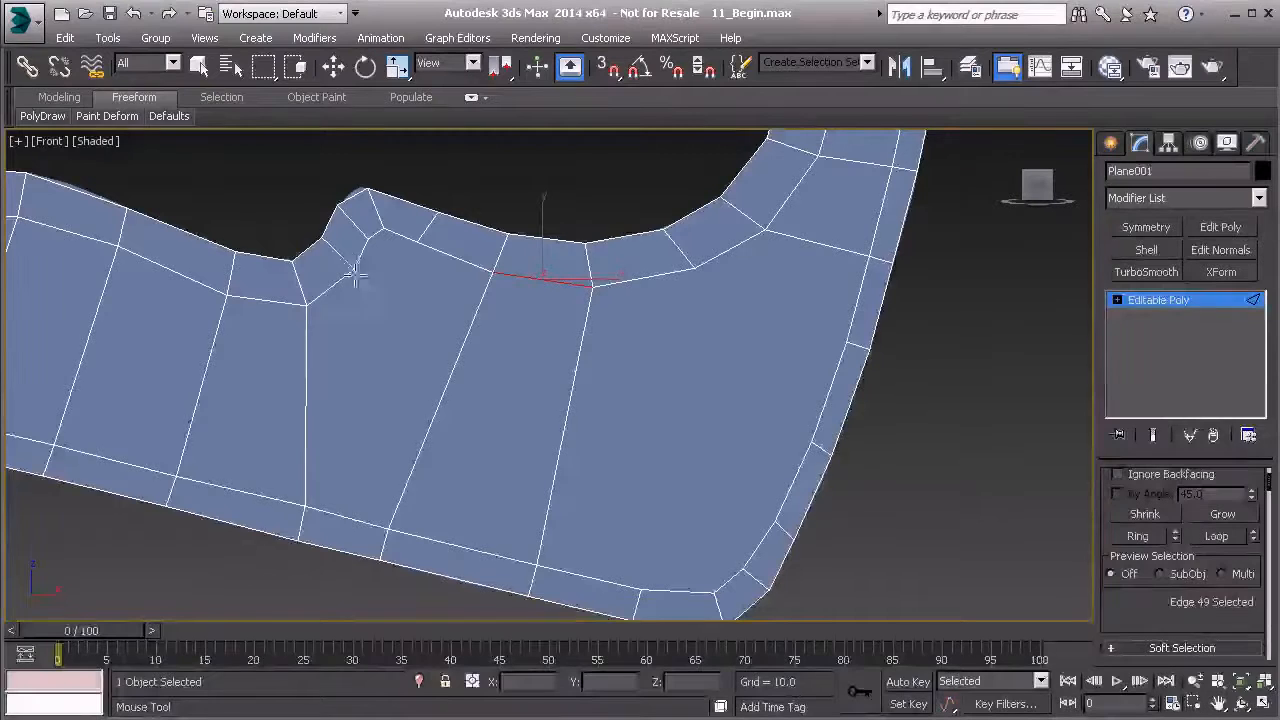
scroll(360, 277, "down", 5)
middle_click_drag(543, 274, 532, 300)
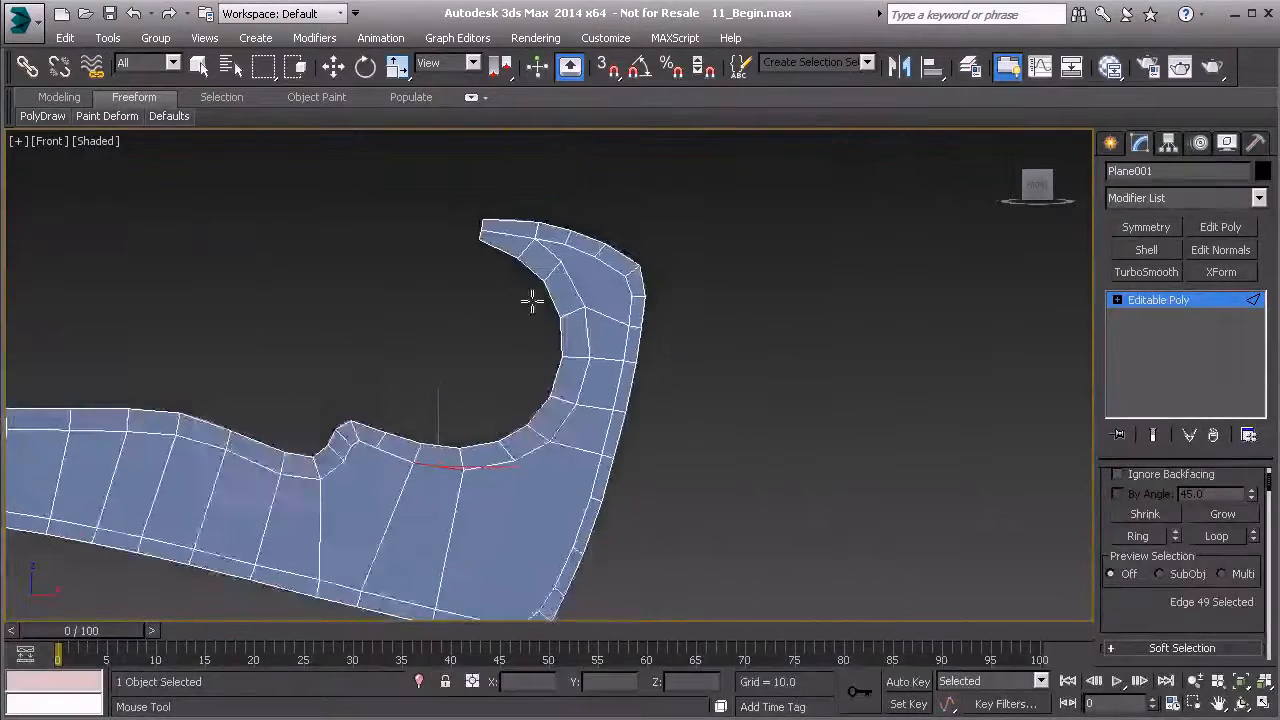
Try a short cut between the outer and inner rims near the hook's tip, and undo it
scroll(532, 300, "up", 2)
scroll(566, 250, "up", 3)
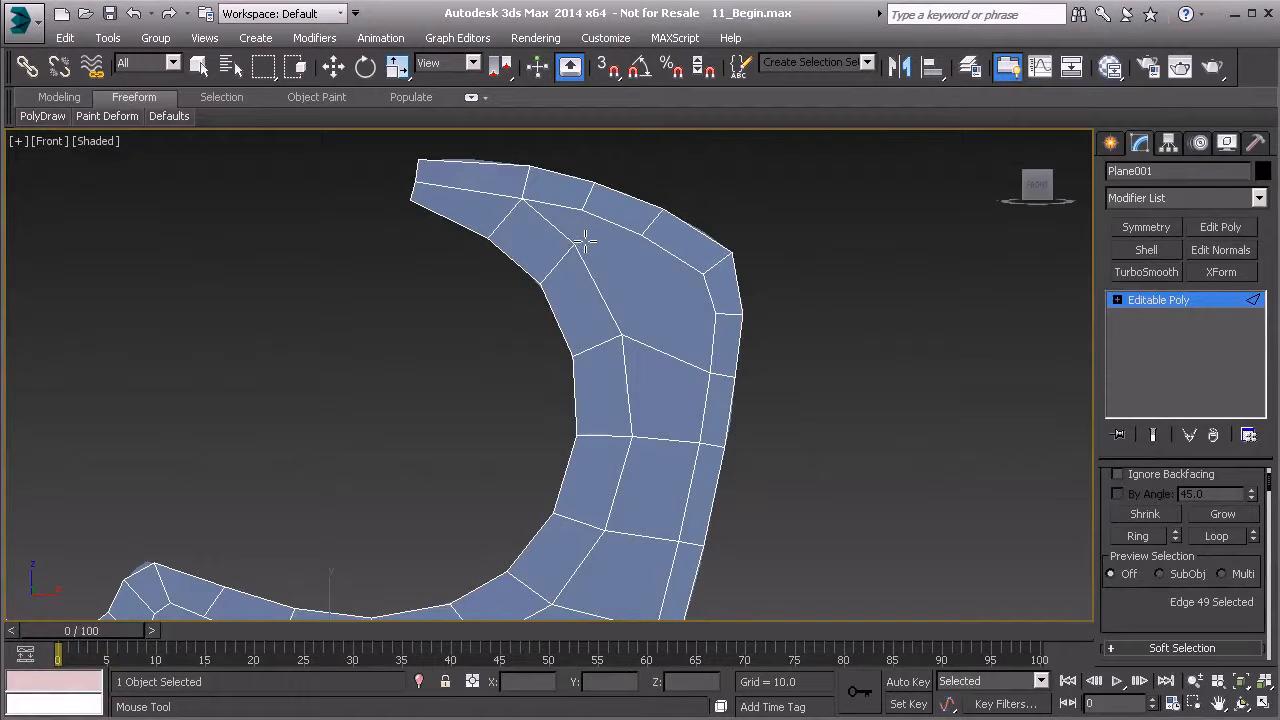
key("3")
right_click(587, 277)
left_click(589, 275)
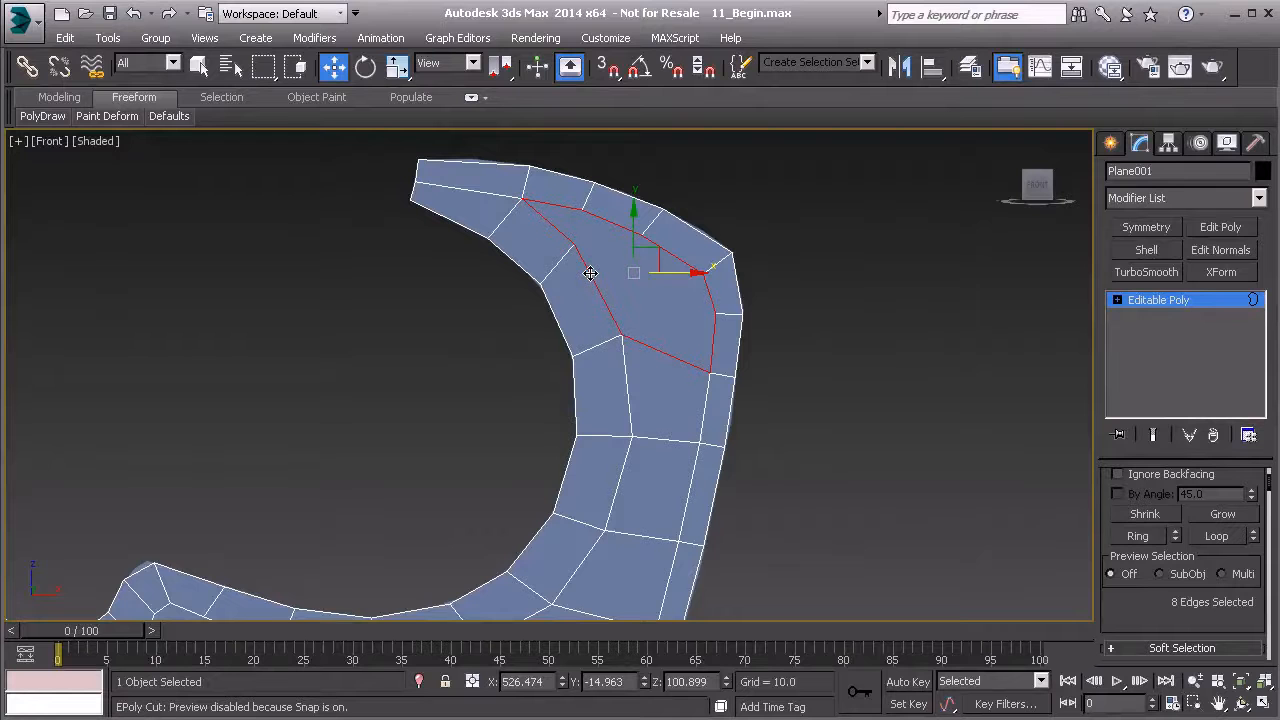
right_click(590, 273)
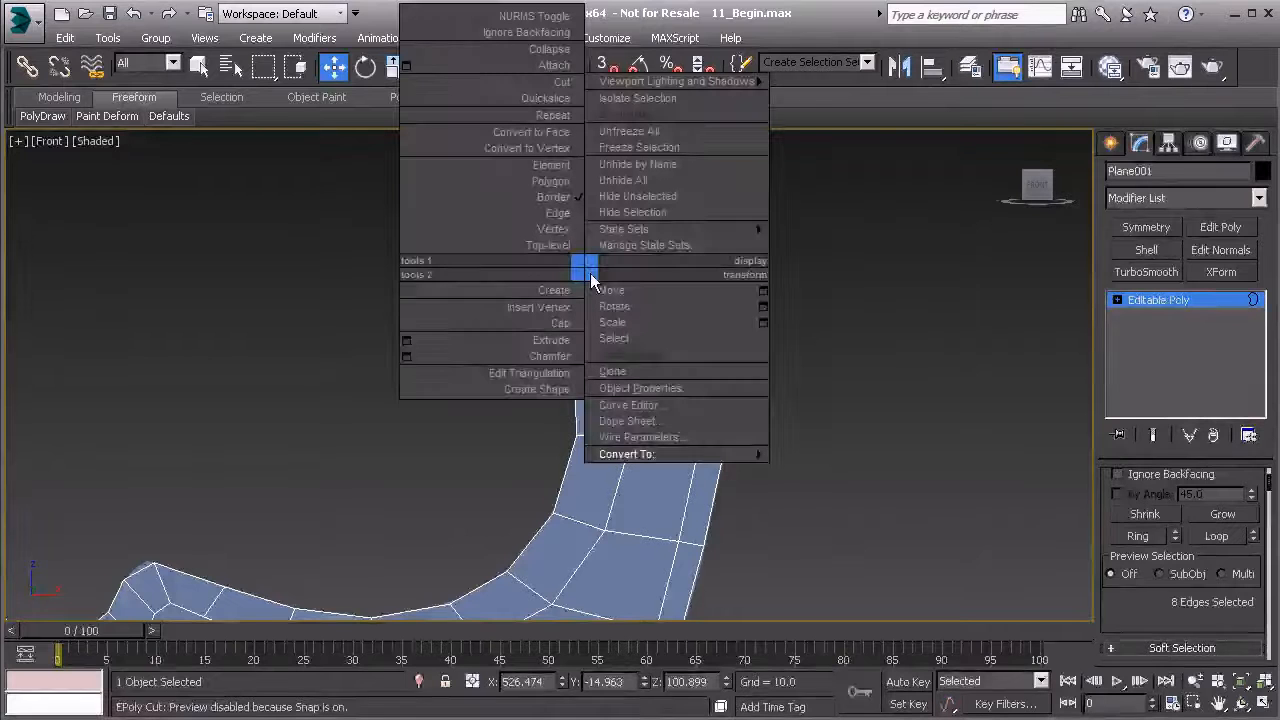
left_click(565, 326)
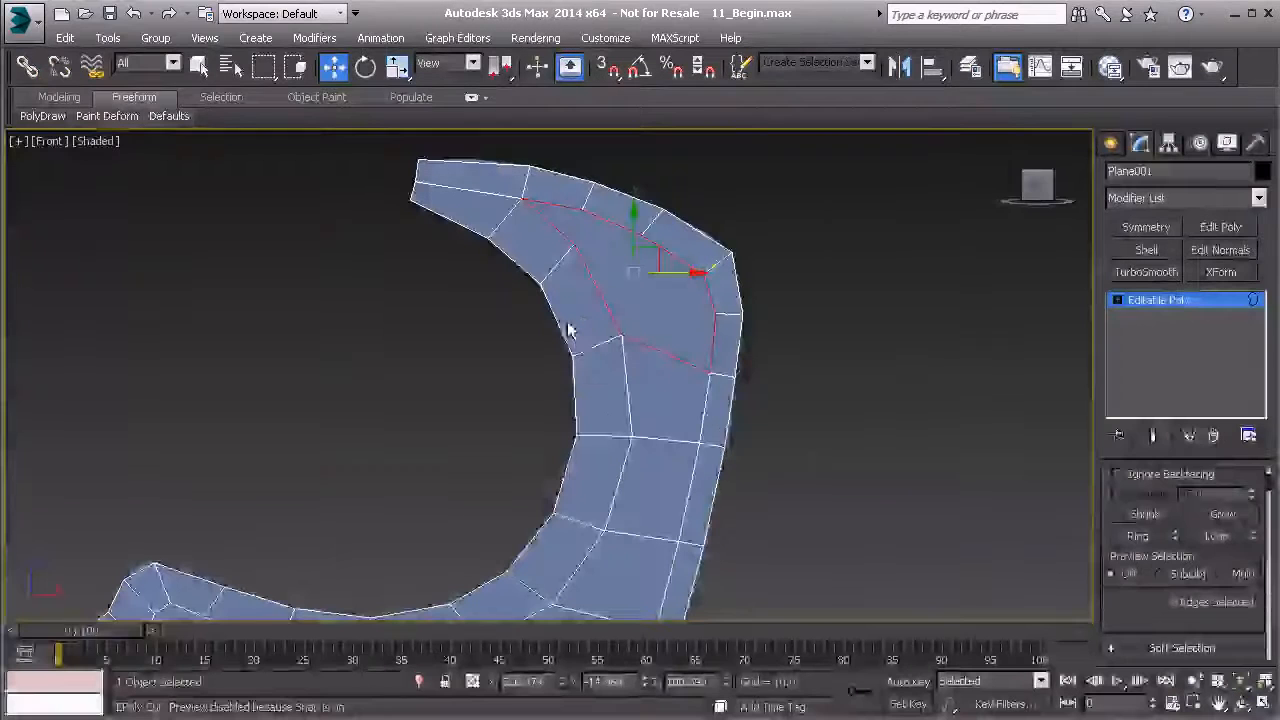
right_click(582, 232)
left_click(550, 42)
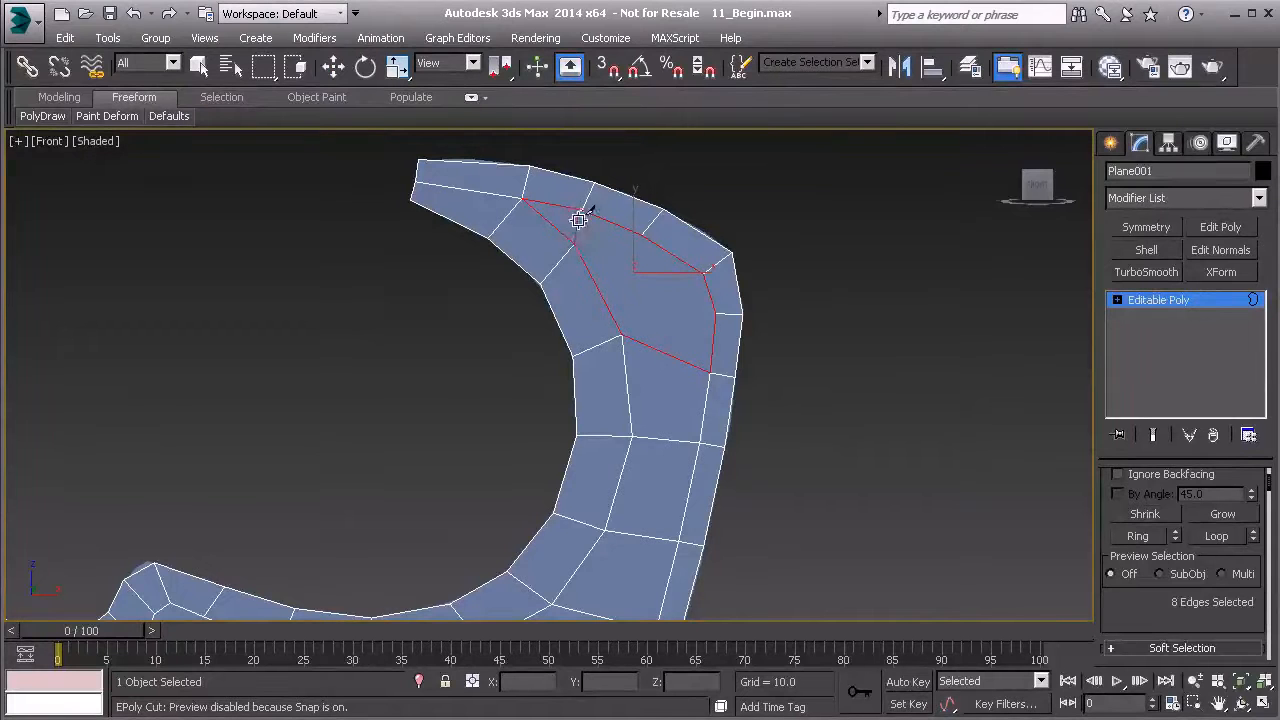
left_click(581, 210)
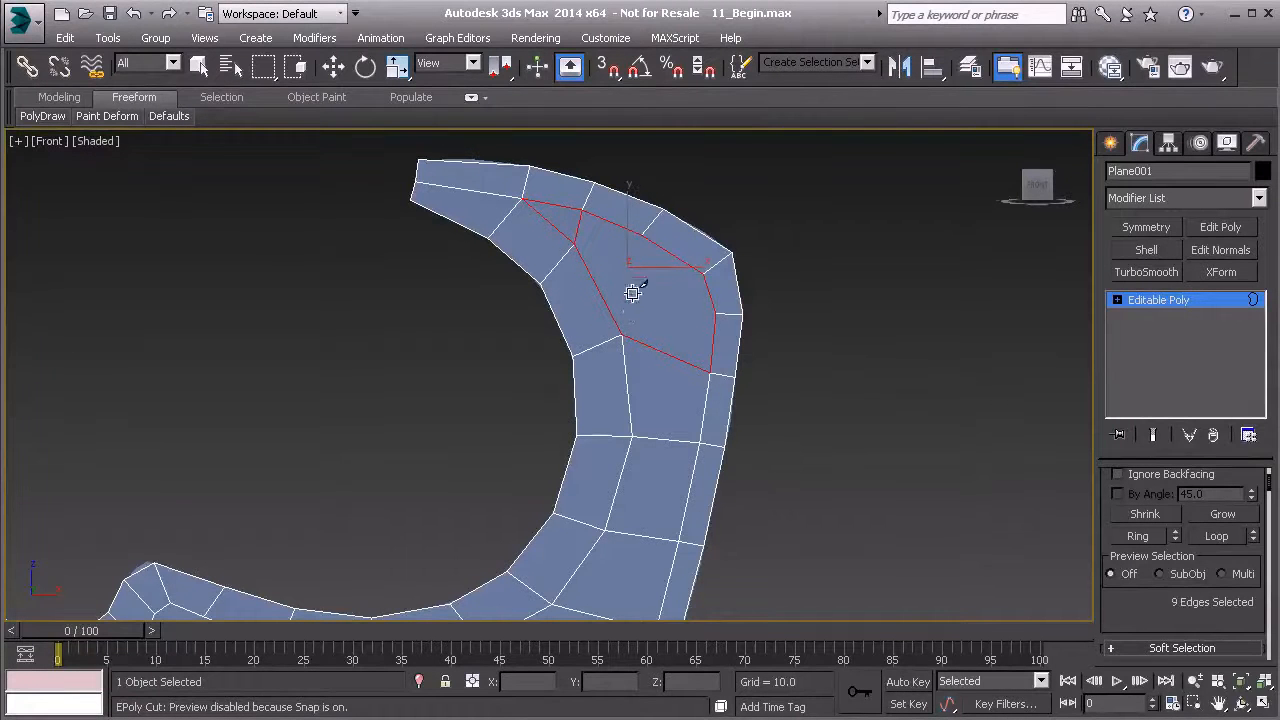
middle_click_drag(601, 271, 589, 258)
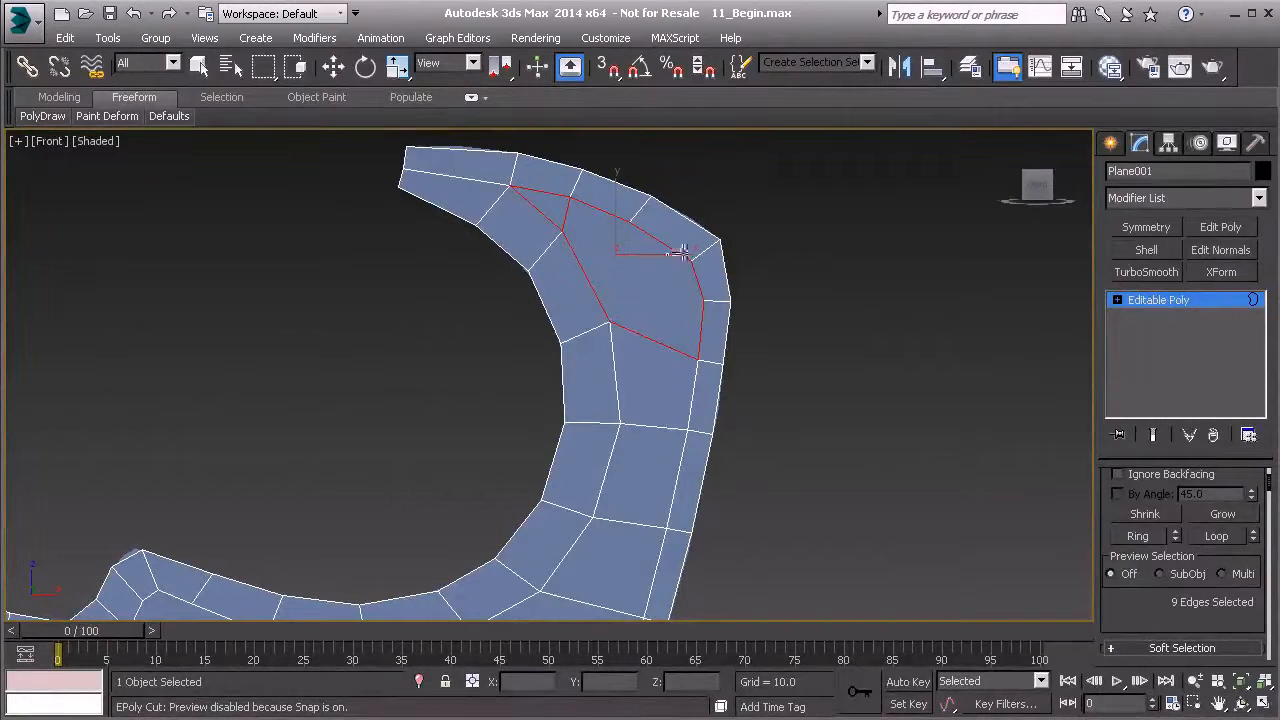
middle_click_drag(611, 326, 590, 345)
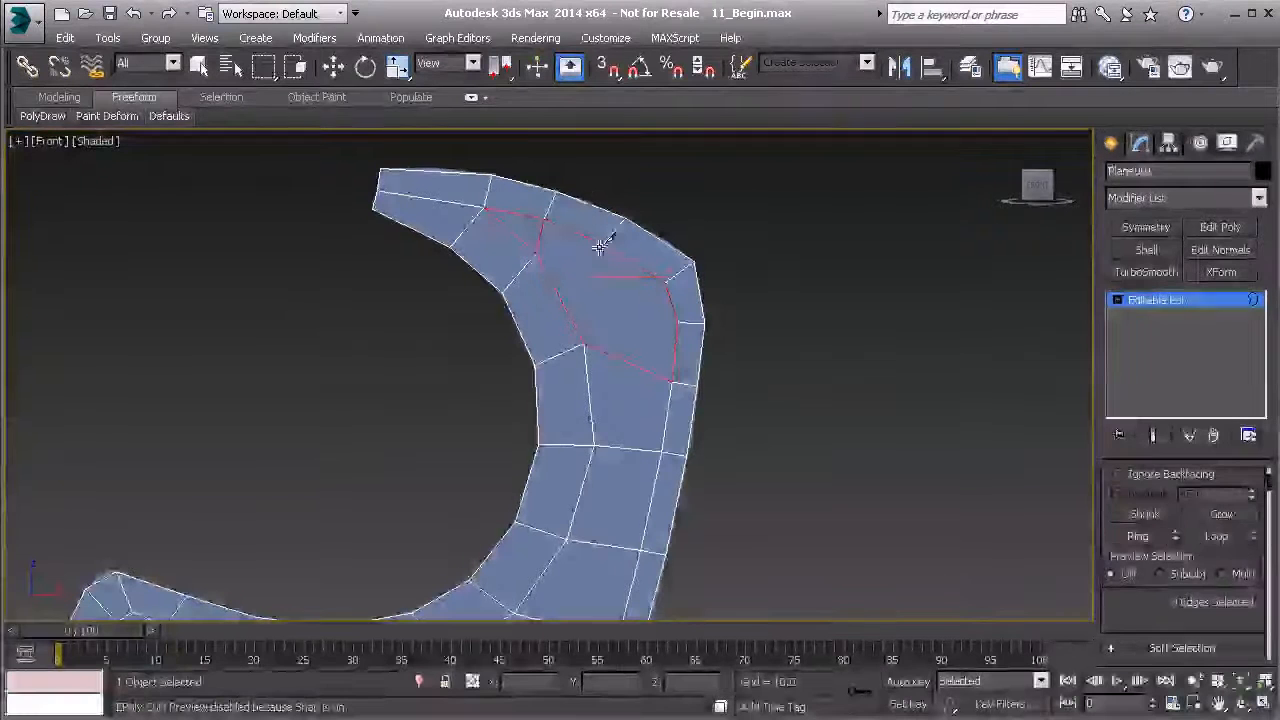
key("ctrl+z")
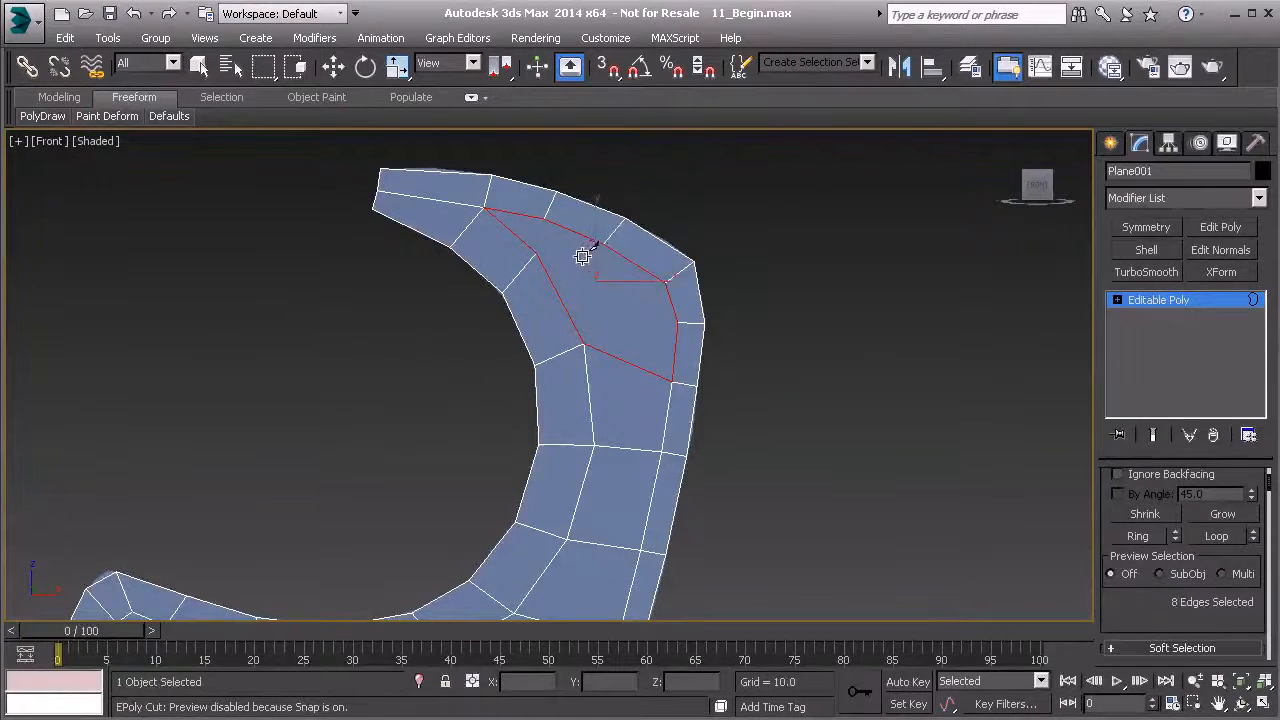
Cut an edge from the inner rim vertex near the hook's tip to the second outer-rim vertex along the top
left_click(603, 244)
left_click(538, 252)
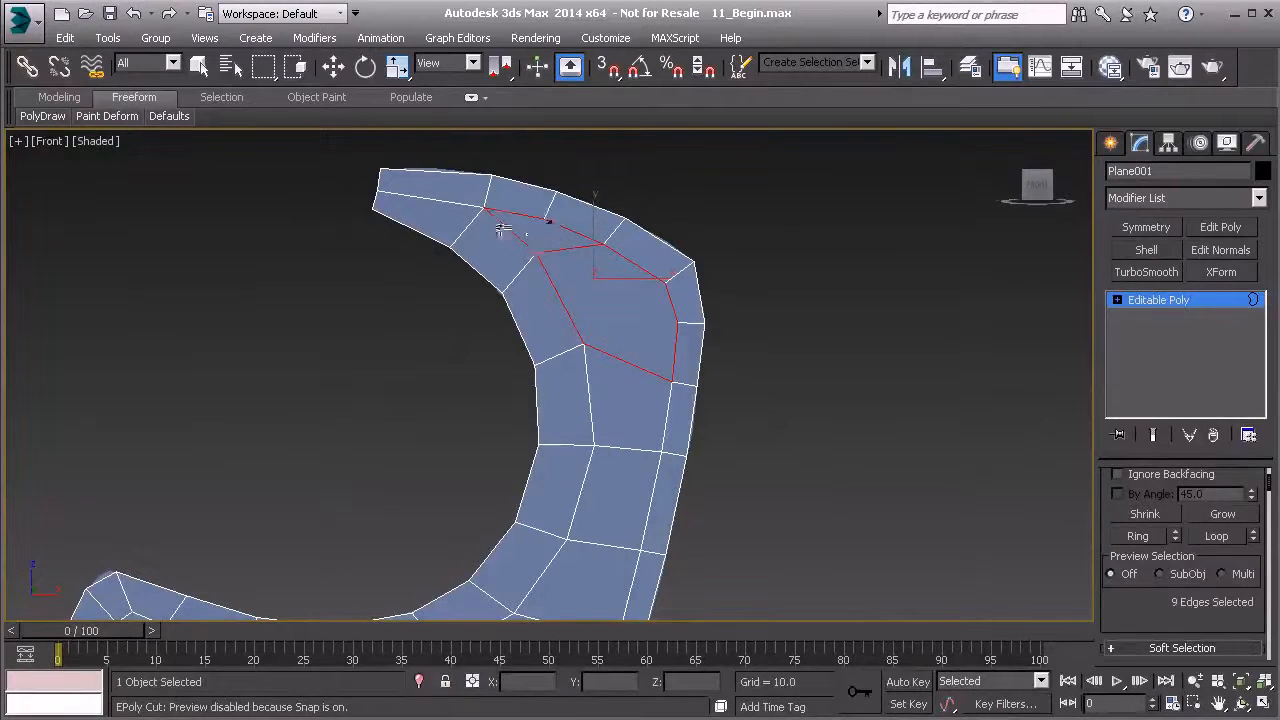
middle_click_drag(552, 230, 509, 222)
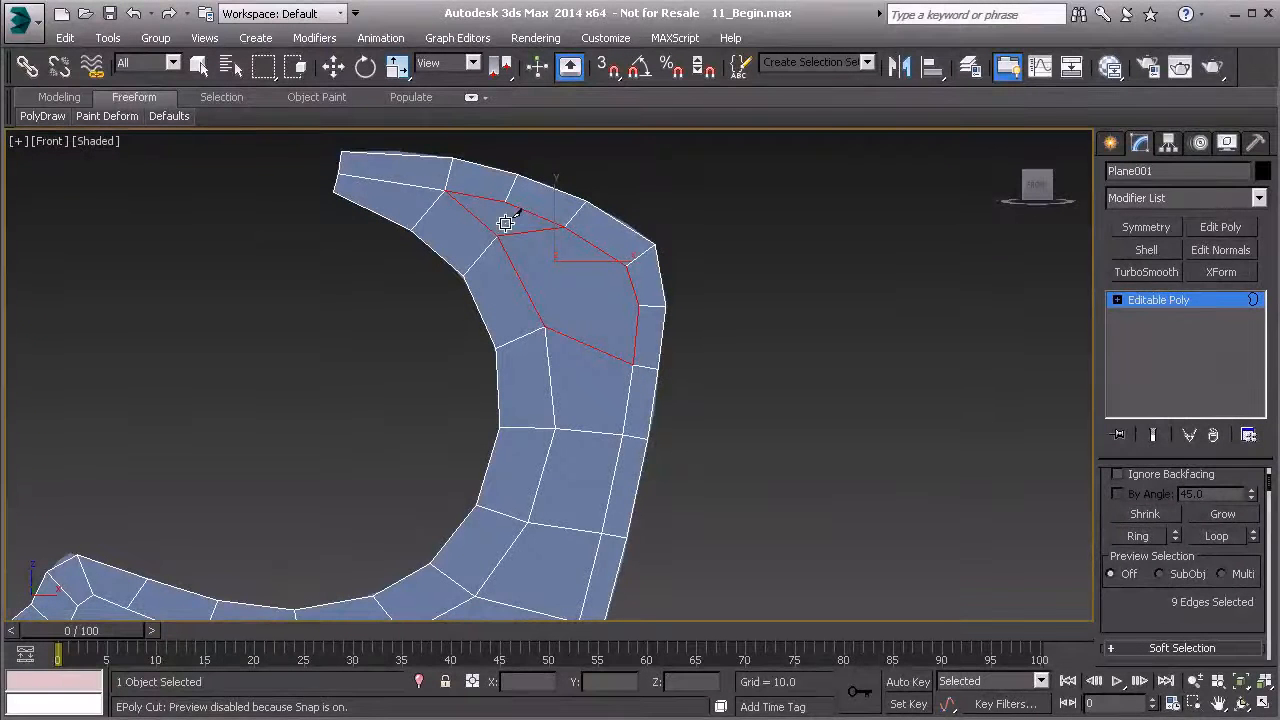
Try a diagonal cut from the next inner-rim vertex to the hook's outer corner, and undo it
left_click(543, 327)
left_click(628, 262)
middle_click_drag(586, 323, 600, 303)
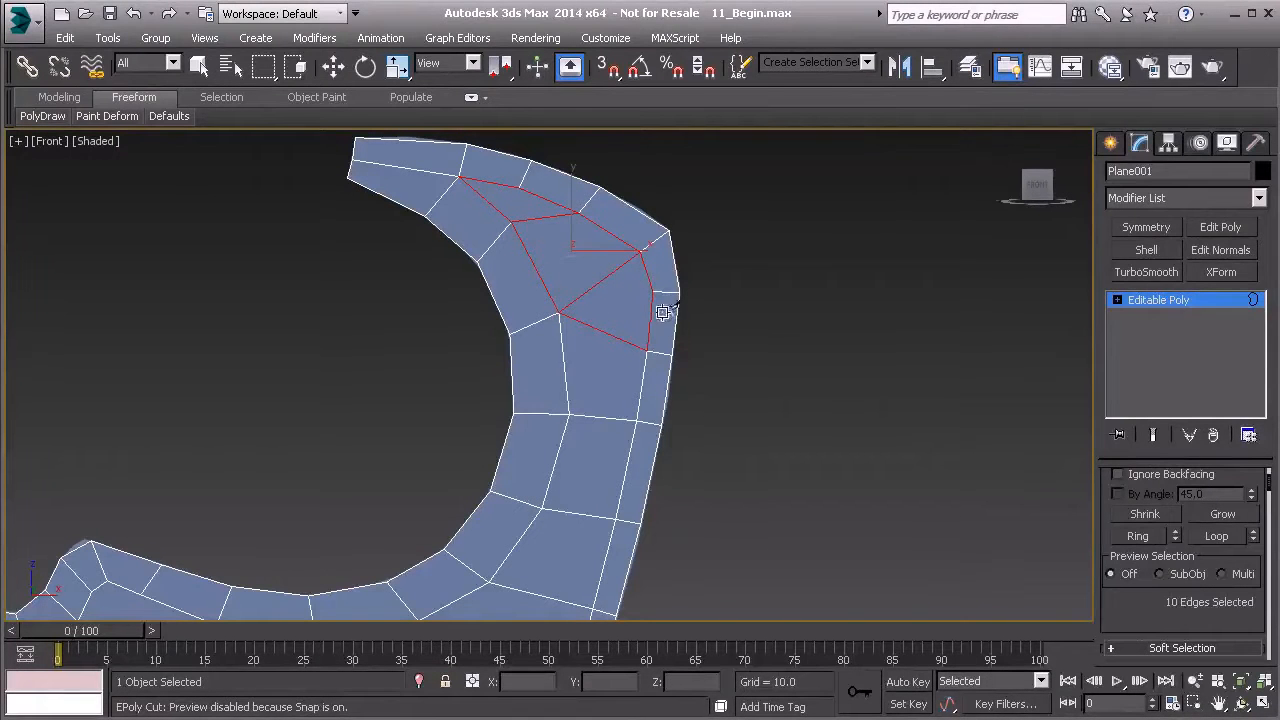
key("w")
key("ctrl+z")
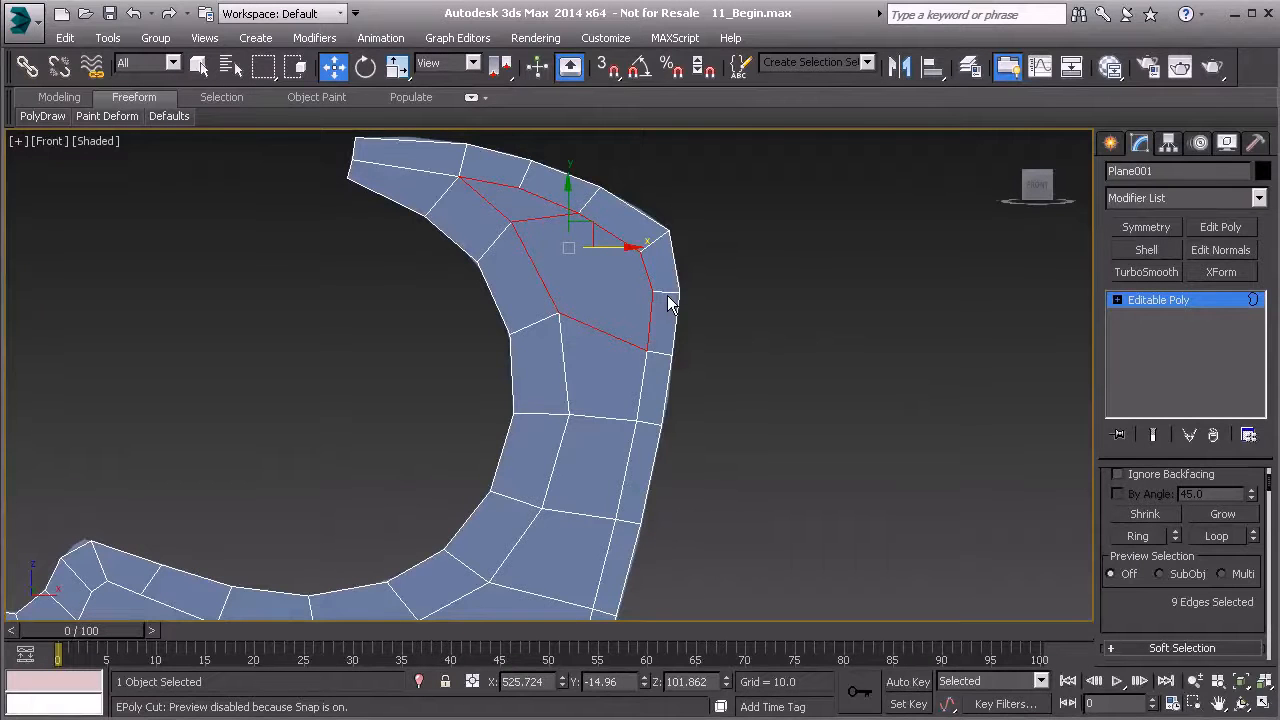
Remove the short rim edge below the hook's outer corner with its vertices, and cut an edge from the inner rim to that corner
left_click(669, 298)
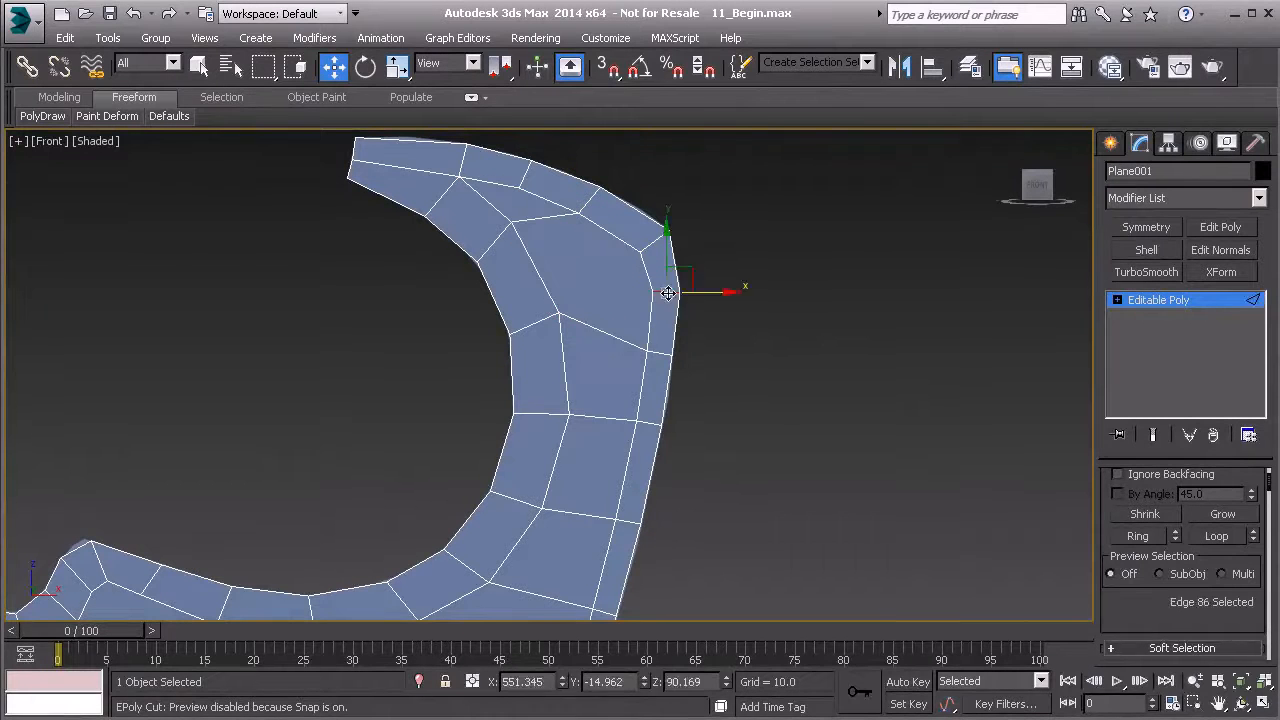
key("ctrl+BackSpace")
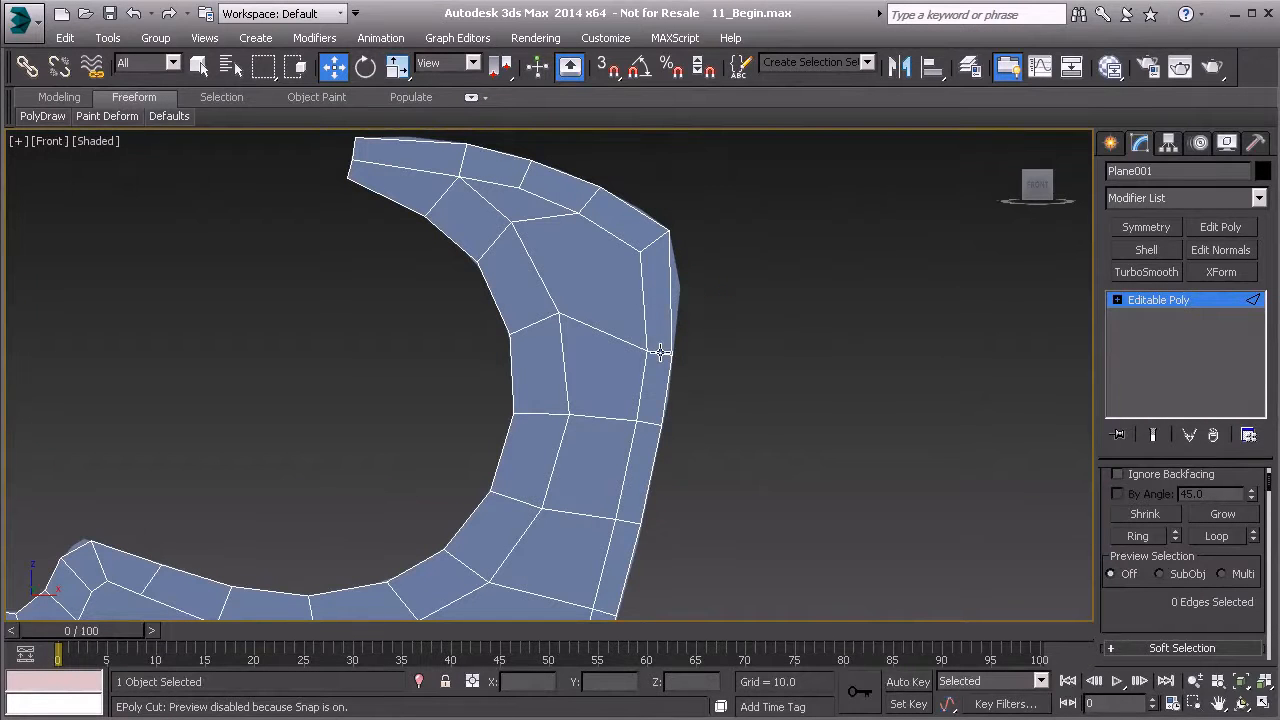
right_click(573, 303)
left_click(548, 121)
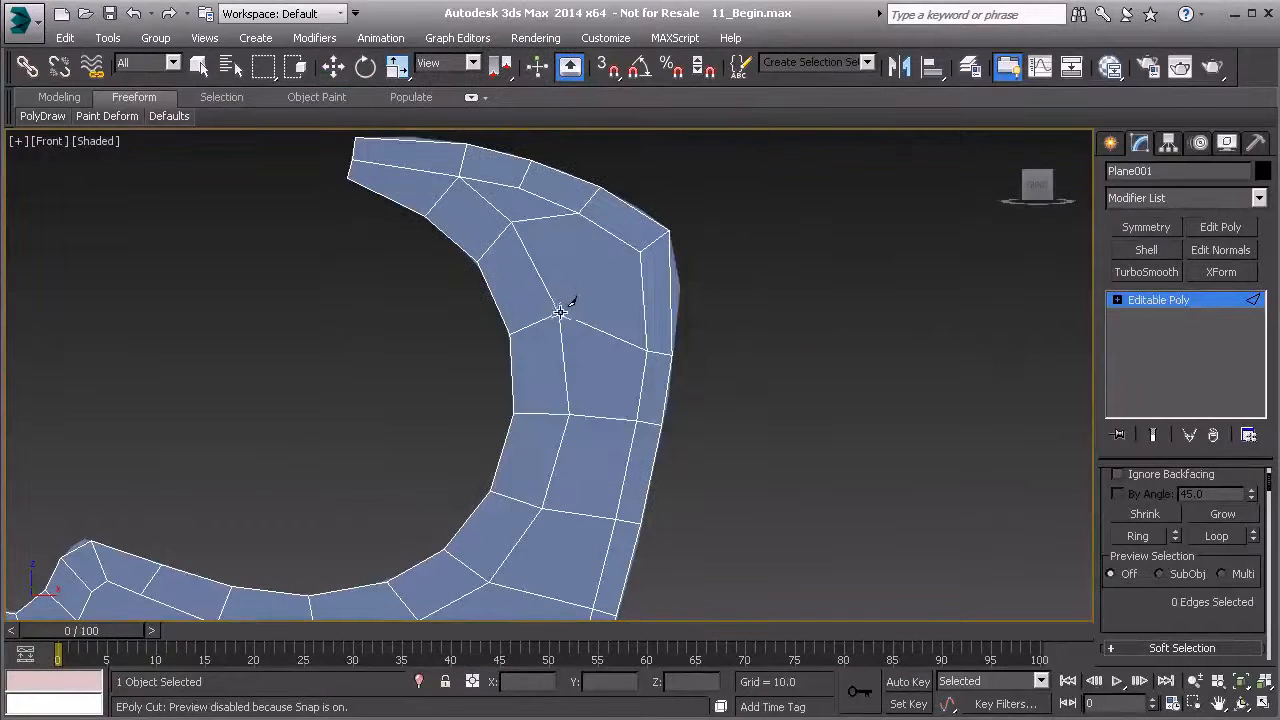
left_click(560, 311)
left_click(642, 251)
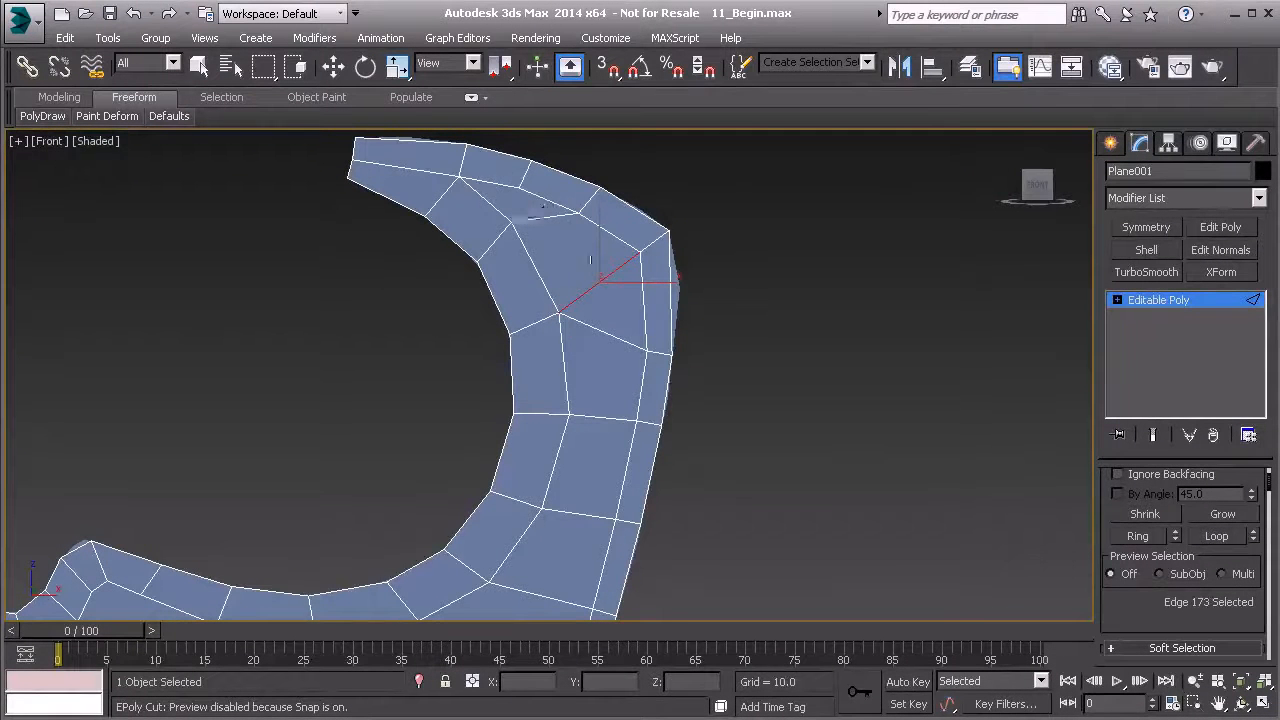
middle_click_drag(606, 297, 583, 214)
middle_click_drag(613, 258, 629, 354)
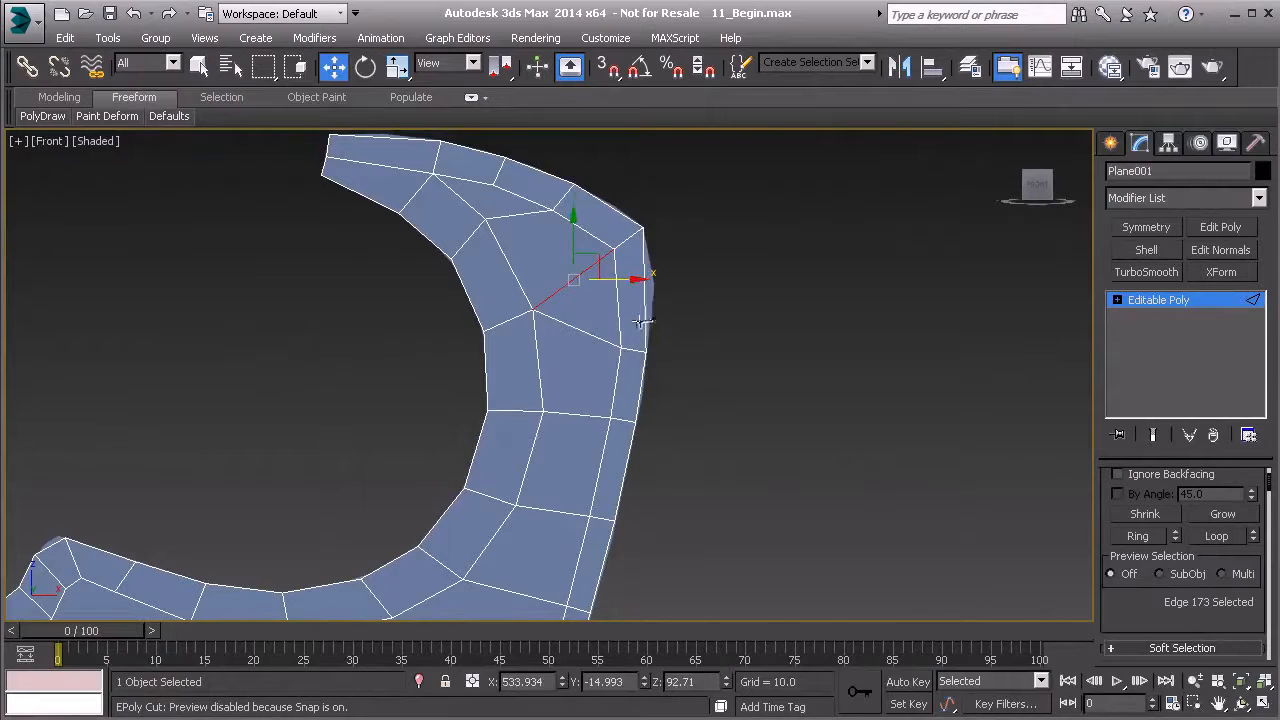
Target weld the two vertices of the next outer-rim edge below the hook's corner onto the corner's inner and outer vertices
right_click(626, 277)
left_click(391, 345)
key("1")
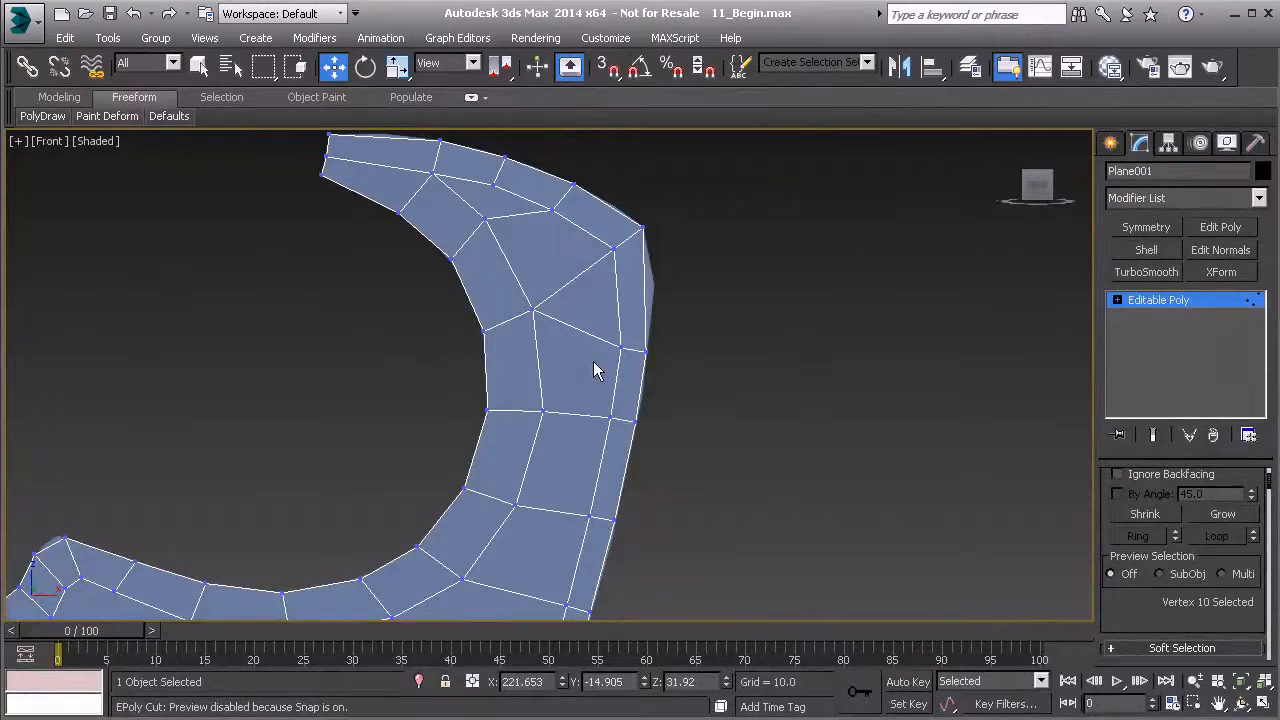
right_click(596, 368)
left_click(490, 477)
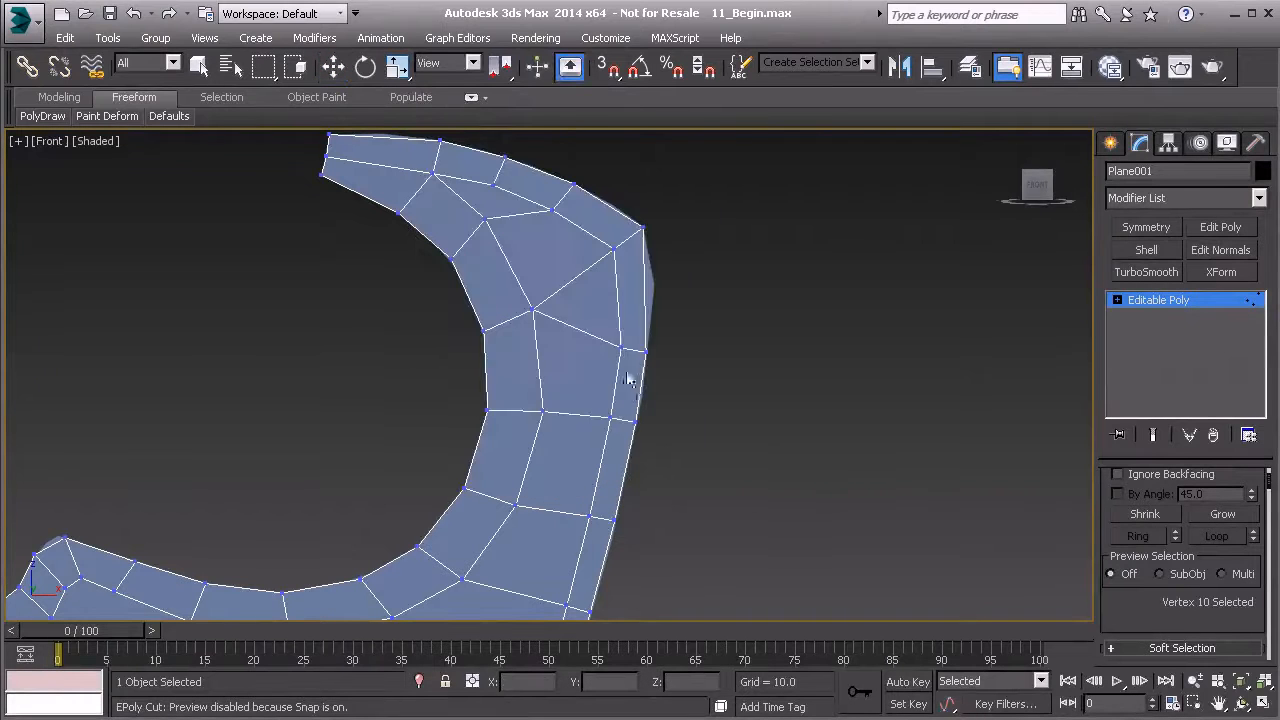
left_click(614, 252)
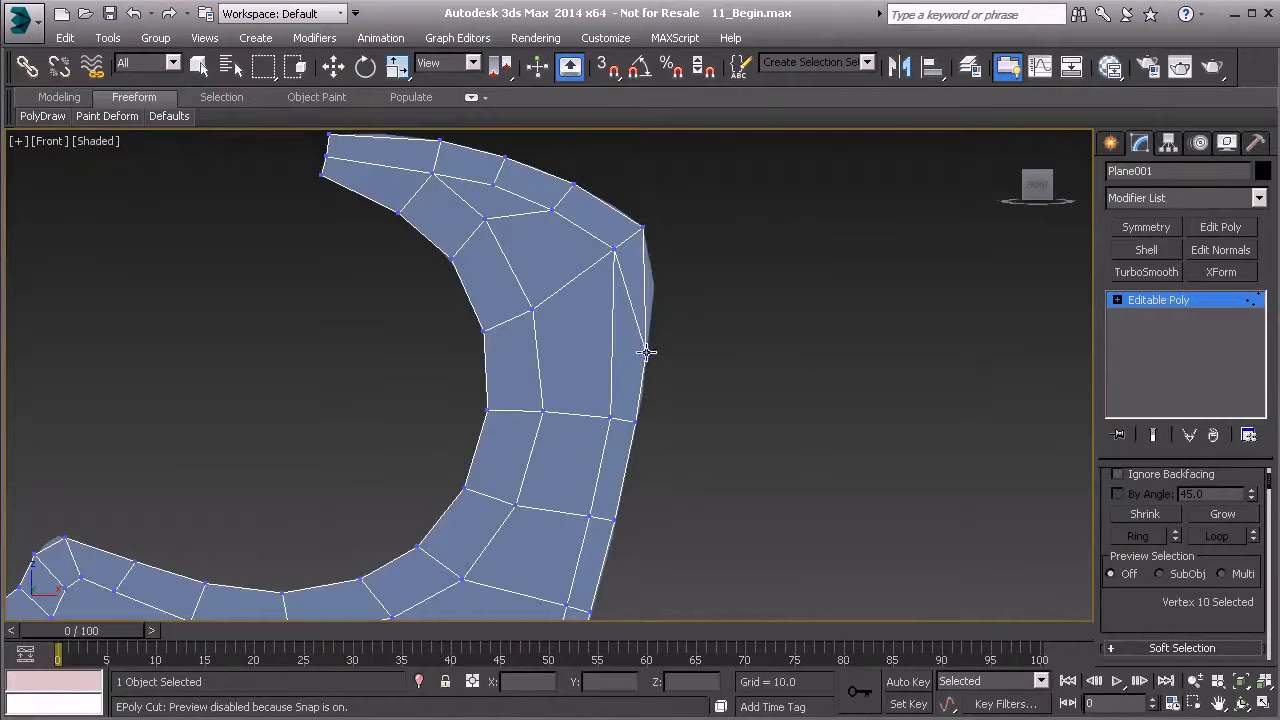
left_click(642, 225)
Move the hook's corner rim vertices and the outer vertex before them farther down along the outer curve
middle_click_drag(626, 373, 668, 345)
scroll(669, 343, "down", 2)
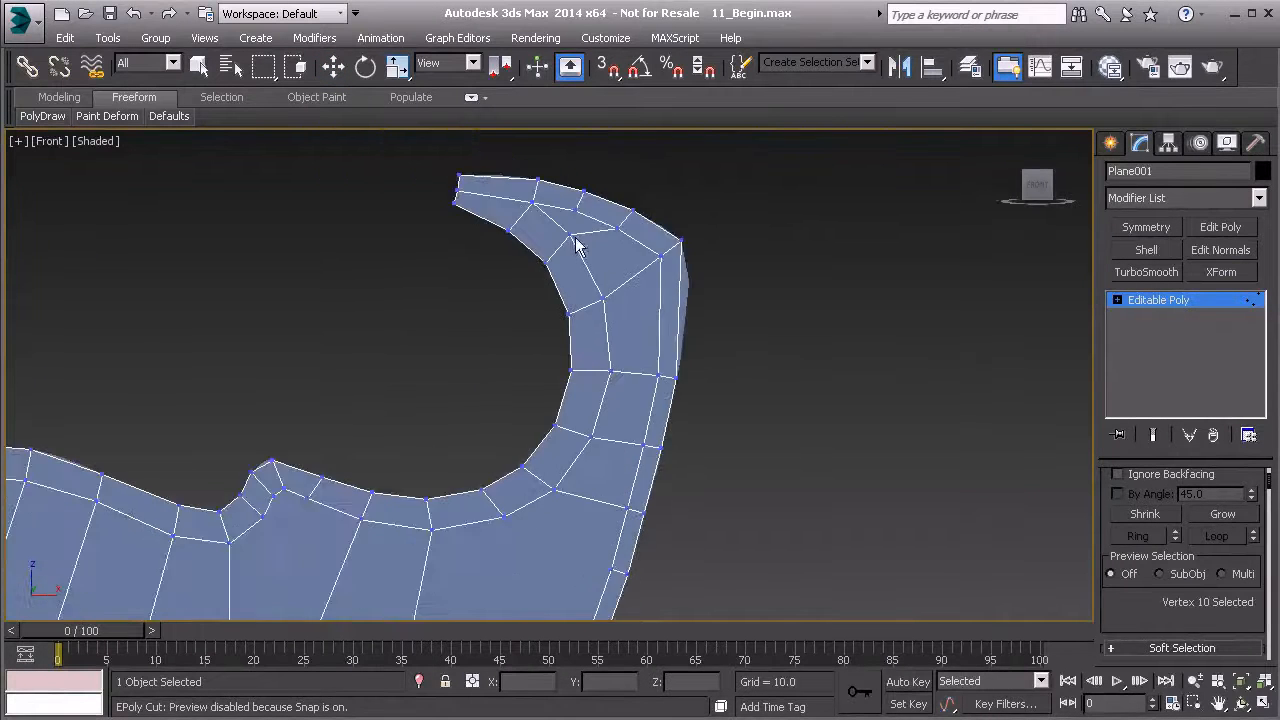
middle_click_drag(388, 586, 496, 511)
middle_click_drag(677, 383, 569, 517)
scroll(680, 332, "up", 4)
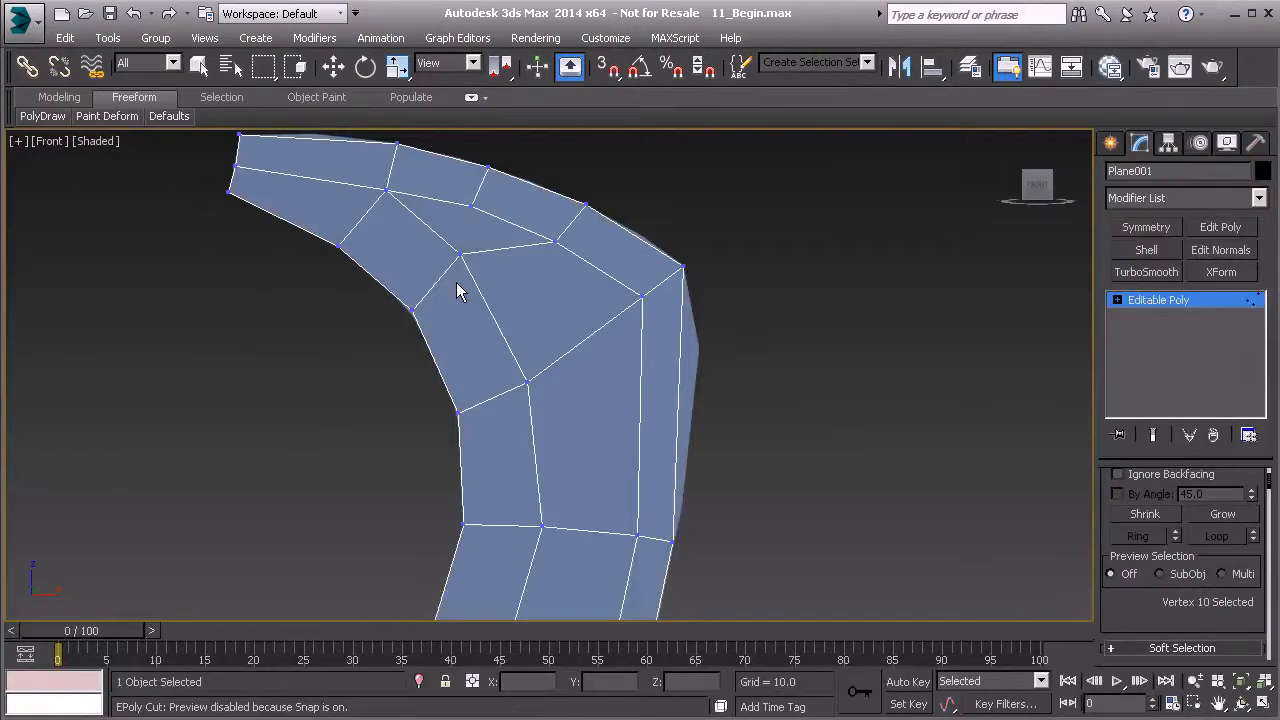
key("alt+c")
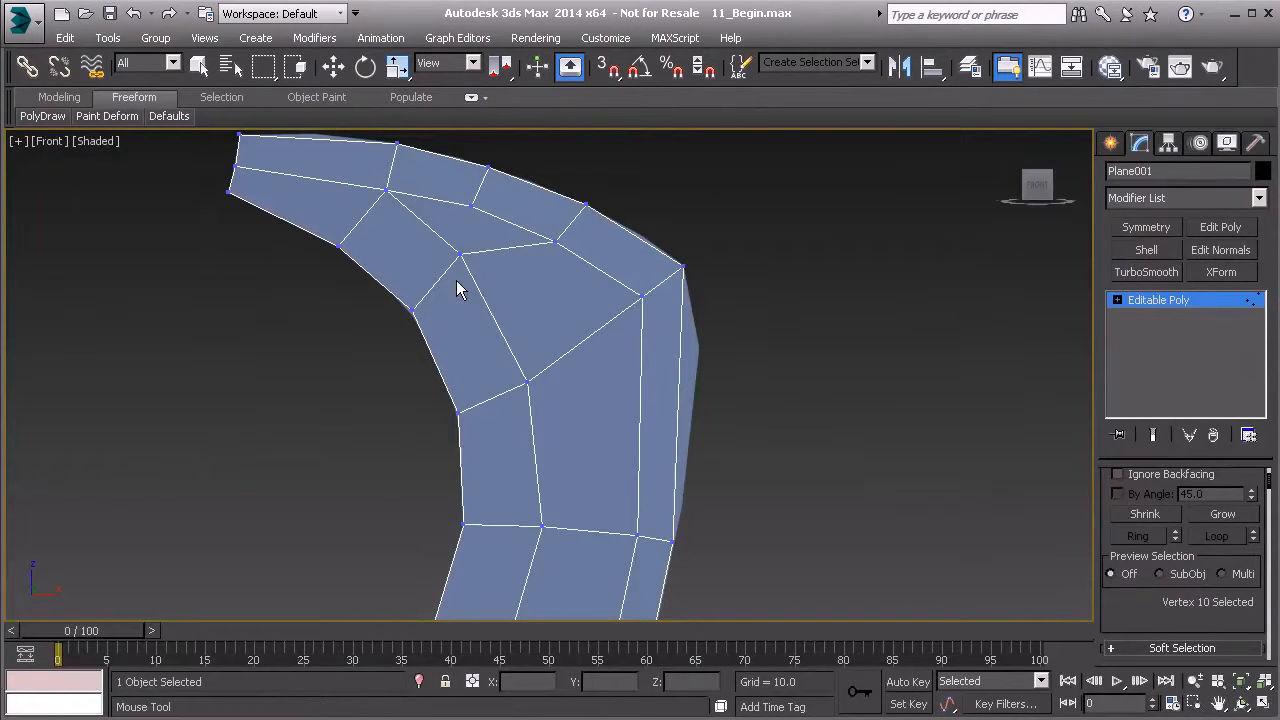
left_click(641, 297)
left_click_drag(641, 296, 654, 337)
left_click_drag(683, 266, 697, 314)
left_click_drag(585, 205, 633, 232)
Shift the vertices at both ends of the upper cross edge toward the hook's outer corner to even out the polygons
left_click(460, 253)
left_click_drag(460, 253, 491, 276)
left_click(557, 243)
left_click_drag(557, 243, 597, 257)
left_click(491, 277)
left_click_drag(491, 277, 489, 290)
Adjust the vertices at the hook's tip and the junction where the inner and outer rim loops meet
left_click(386, 190)
scroll(386, 190, "down", 1)
middle_click_drag(386, 190, 489, 222)
mouse_move(349, 170)
left_mouse_down()
mouse_move(363, 168)
mouse_move(343, 193)
left_mouse_up()
middle_click_drag(529, 268, 488, 245)
left_click(453, 201)
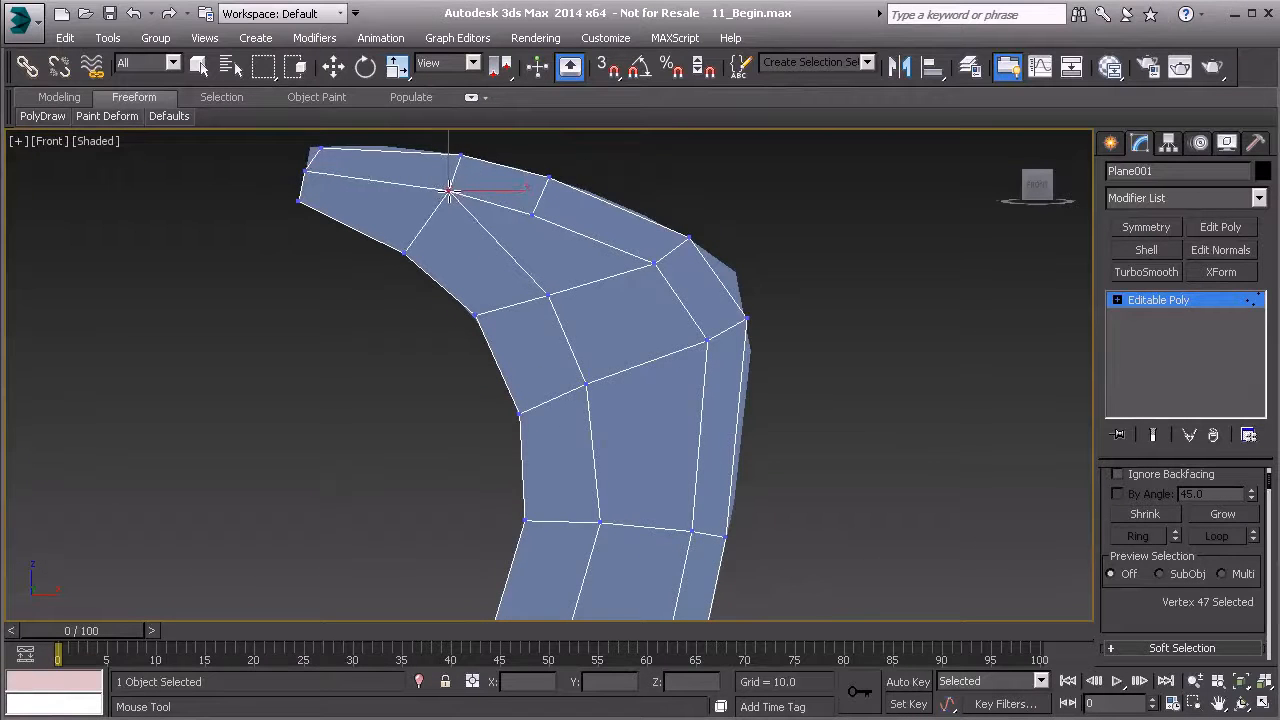
Reposition the rim junction vertex and the next inner-rim vertex to straighten the inner loop near the hook's tip
scroll(509, 243, "up", 3)
left_click(541, 278)
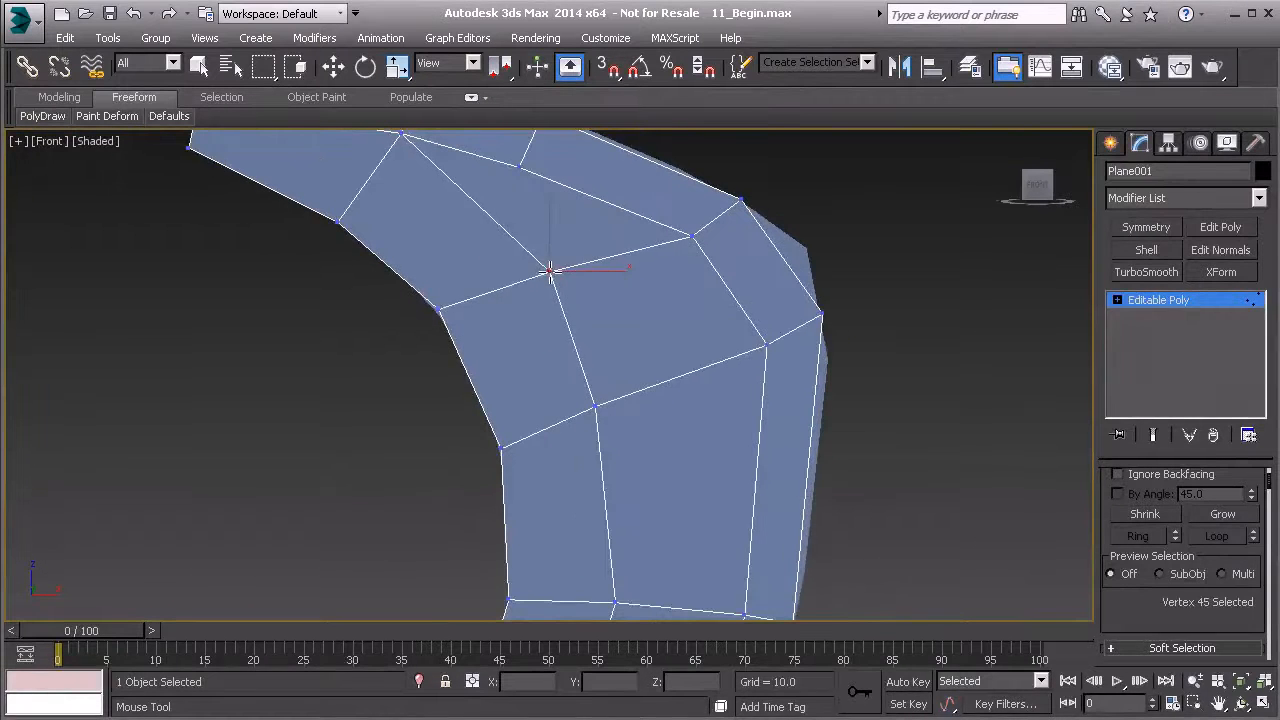
scroll(575, 300, "down", 2)
middle_click_drag(570, 310, 510, 278)
scroll(510, 278, "down", 2)
left_click_drag(453, 203, 441, 210)
left_click_drag(525, 272, 520, 265)
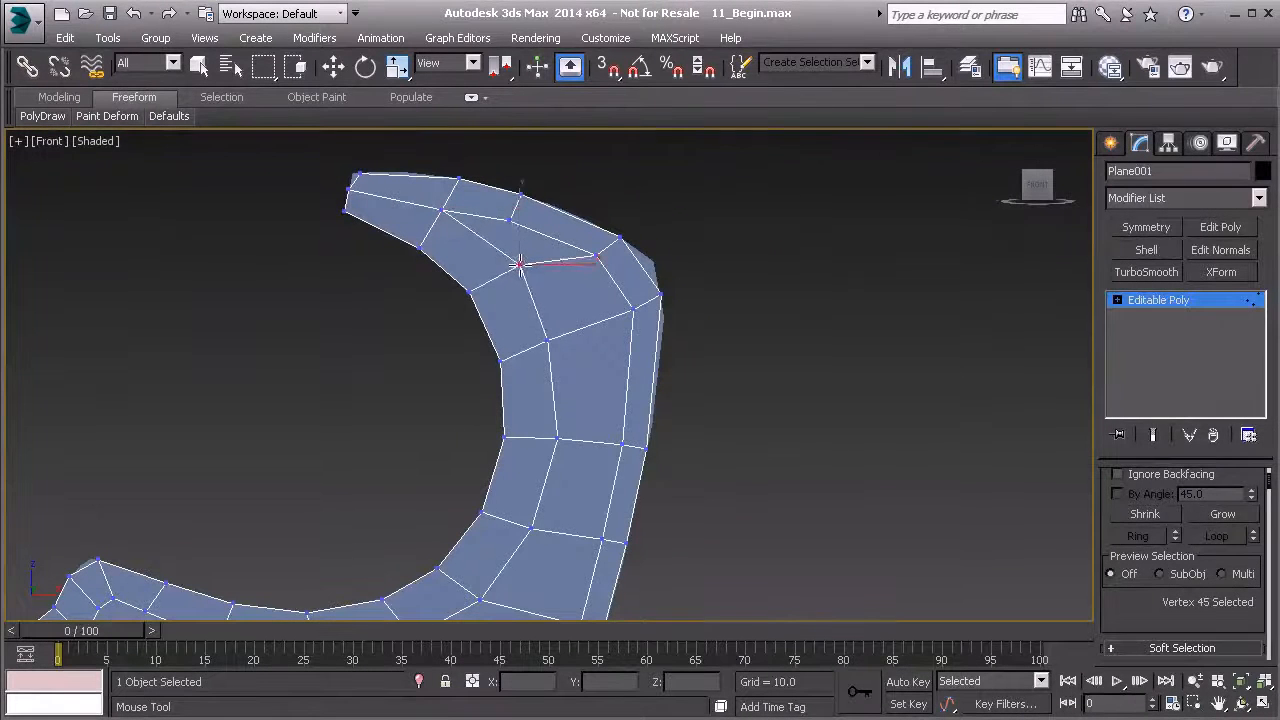
Pull the vertices along the hook's upper outer rim back toward the tip and adjust the corner's inner vertex
middle_click_drag(520, 265, 500, 253)
left_click(569, 235)
left_click_drag(569, 237, 581, 214)
left_click(553, 225)
left_click(490, 206)
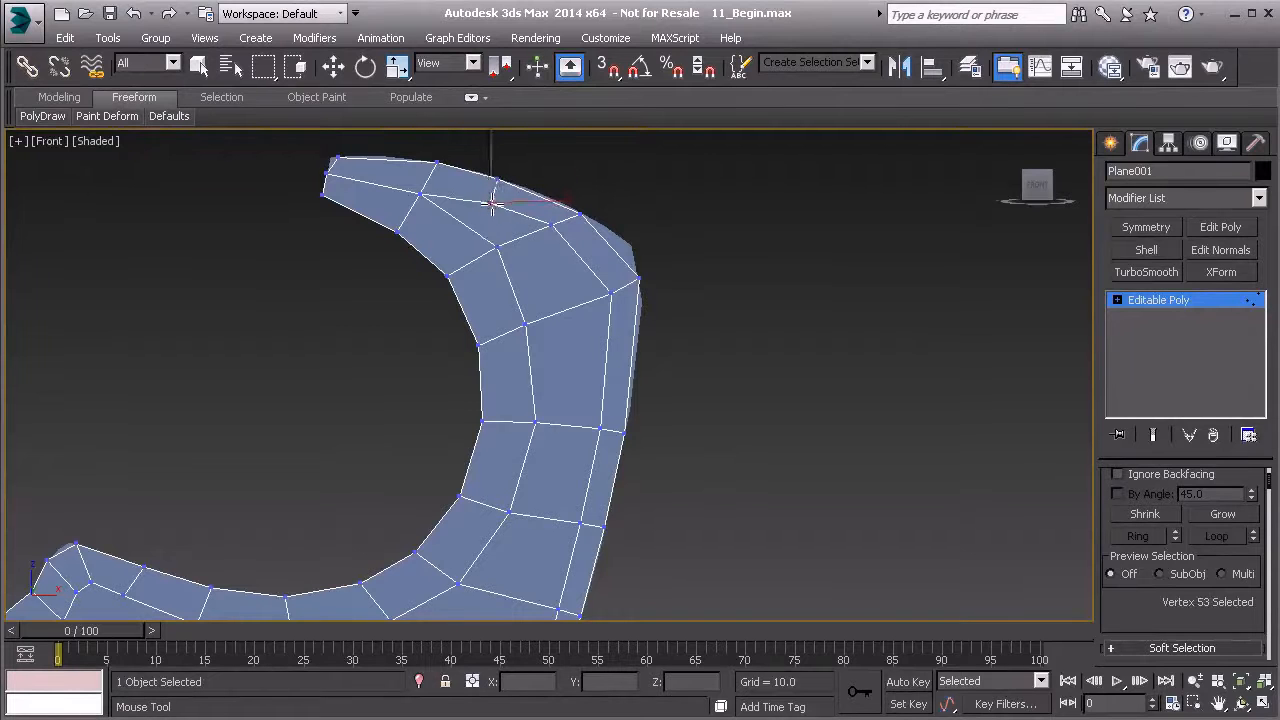
mouse_move(565, 260)
middle_mouse_down()
mouse_move(620, 235)
mouse_move(586, 274)
mouse_move(588, 260)
middle_mouse_up()
left_click(590, 263)
left_click(550, 246)
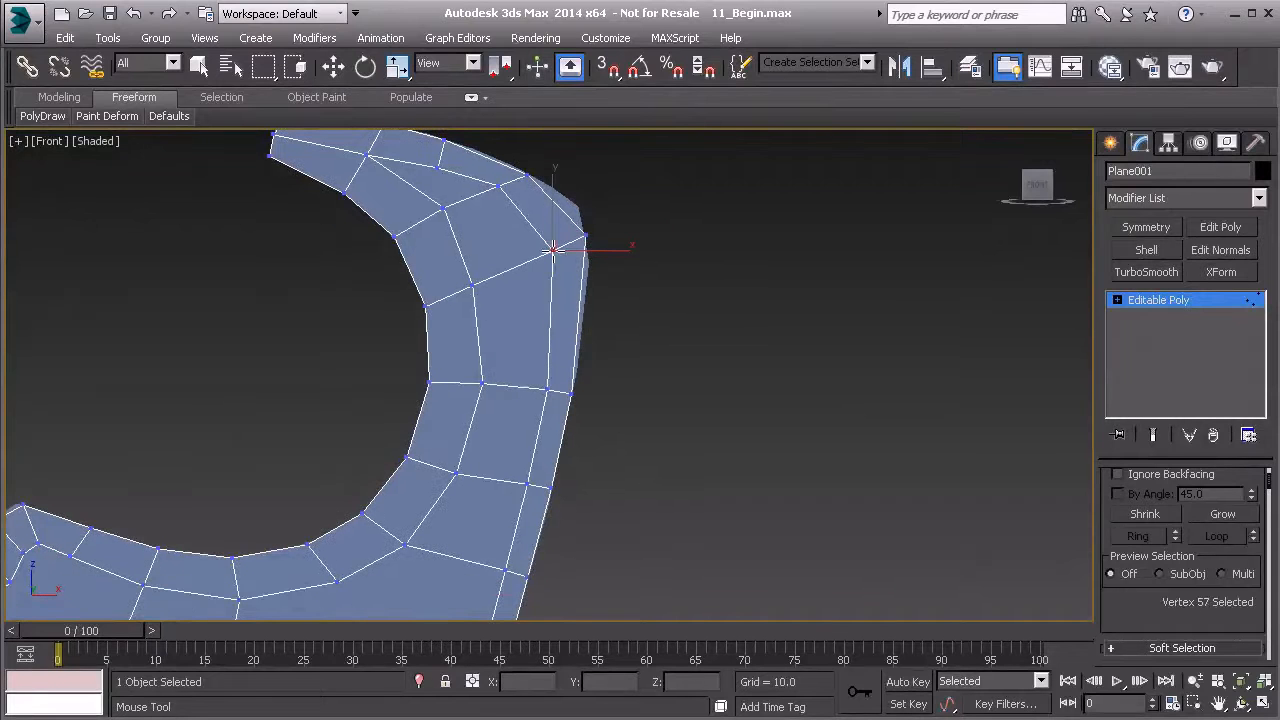
Fine-tune the paired outer-rim vertices between the hook's tip and corner so the rim edges are evenly spaced
middle_click_drag(420, 178, 448, 200)
left_click(410, 148)
left_click(545, 194)
left_click(527, 207)
left_click(468, 186)
left_click(472, 158)
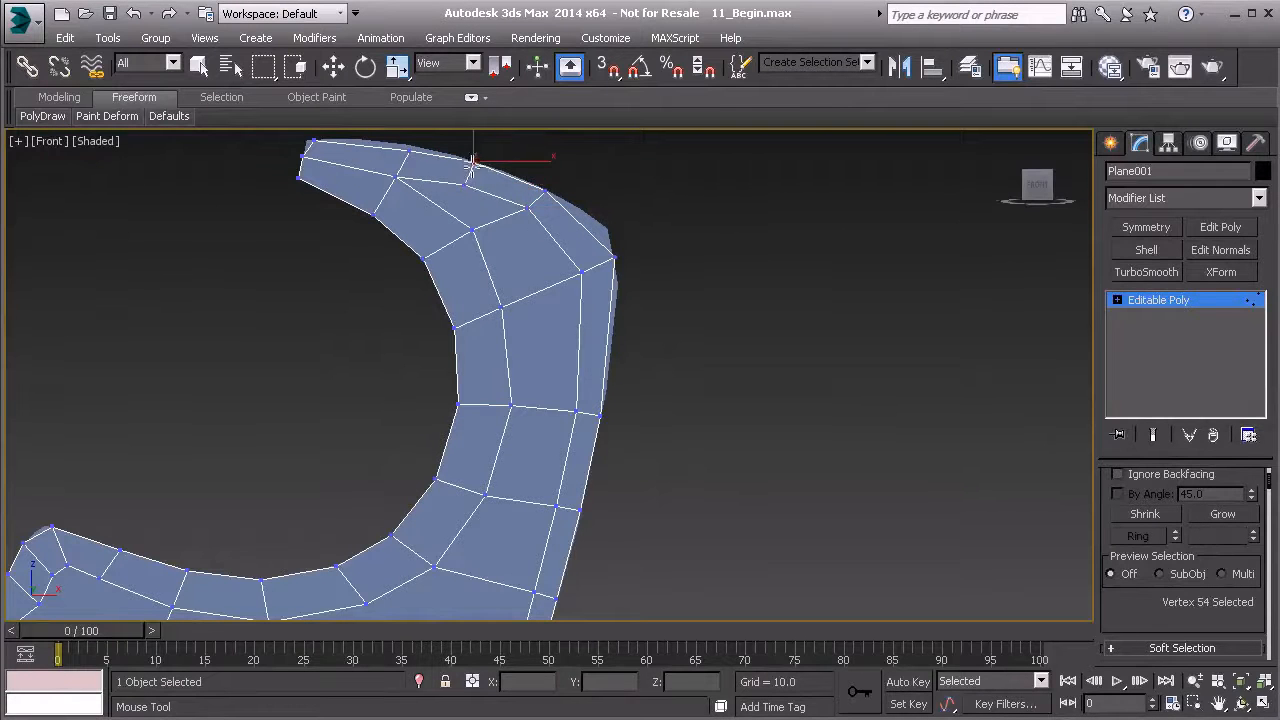
Move the outer vertex above the rim junction and the one before the hook's corner outward, adjusting the junction vertex
left_click(405, 140)
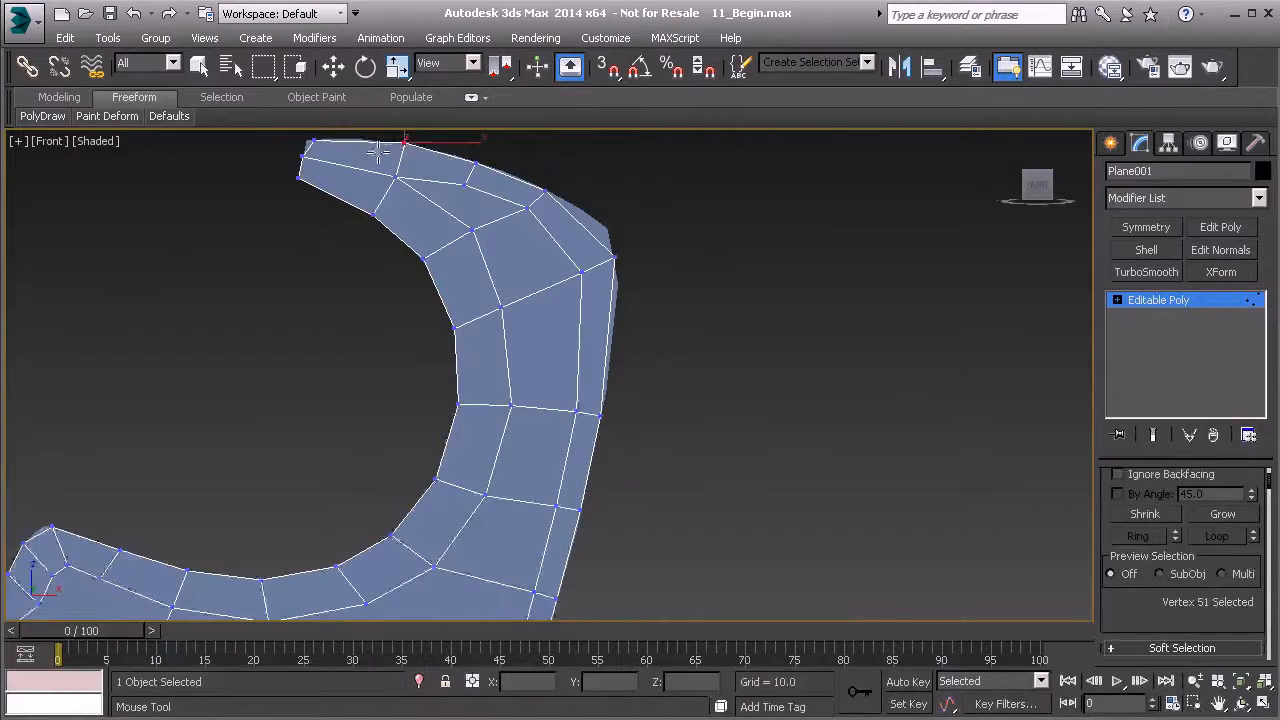
scroll(375, 148, "down", 1)
left_click(396, 172)
scroll(425, 172, "up", 2)
left_click(560, 192)
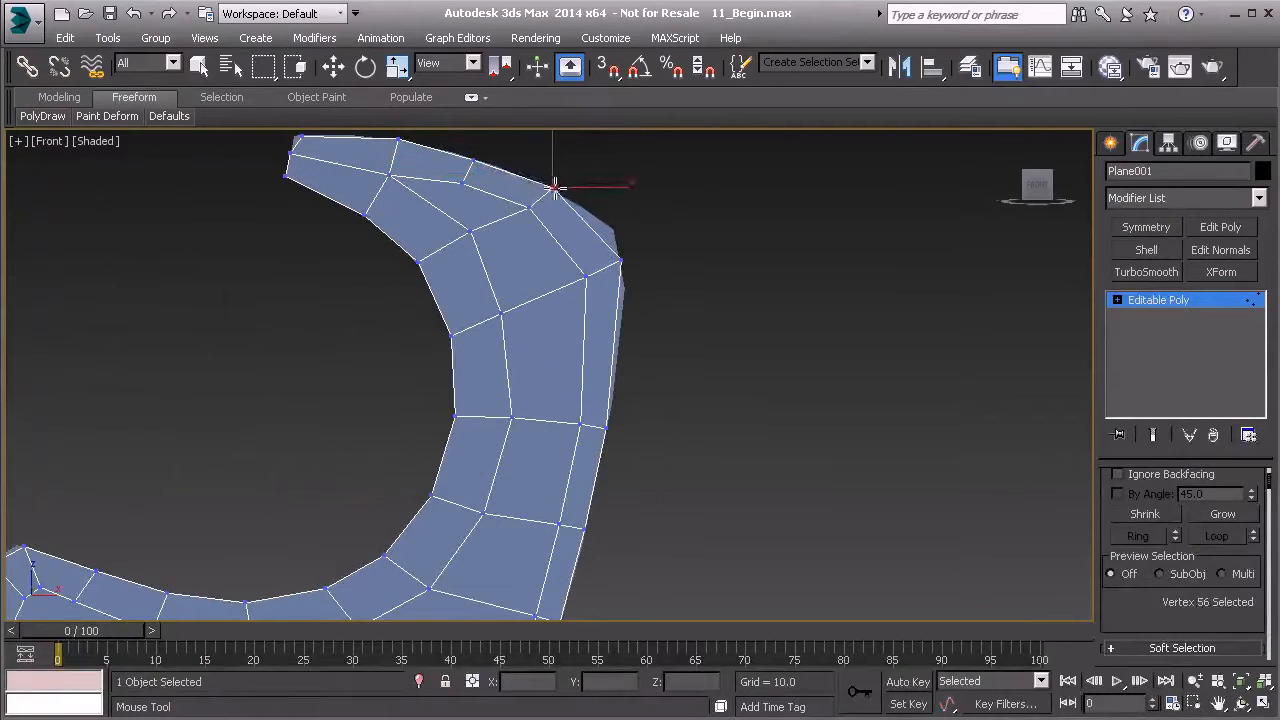
Adjust two inner-loop vertices near the hook's tip and the inner vertex of the outer rim along the hook's back
left_click(465, 182)
left_click(392, 168)
middle_click_drag(518, 292, 568, 324)
left_click(567, 281)
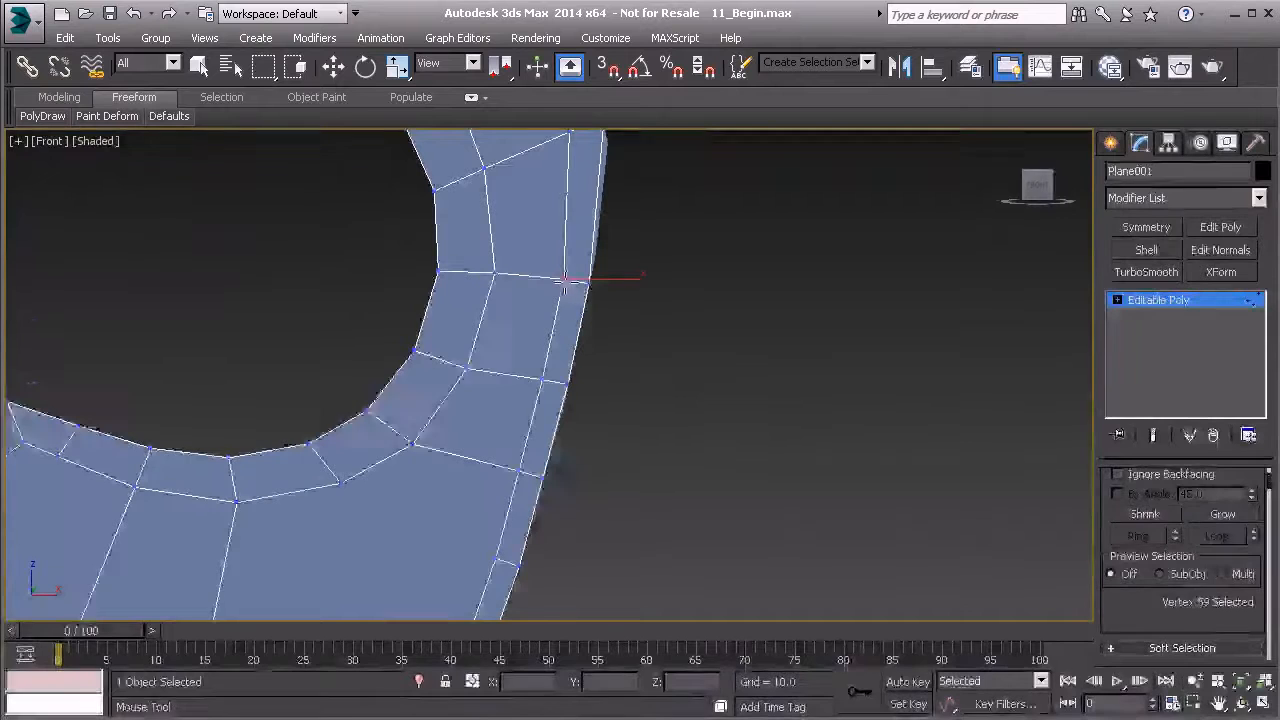
Add a cross edge from the inner-loop vertex at the hook's base to the matching vertex of the blade's outer rim
middle_click_drag(540, 437, 716, 385)
scroll(585, 358, "down", 2)
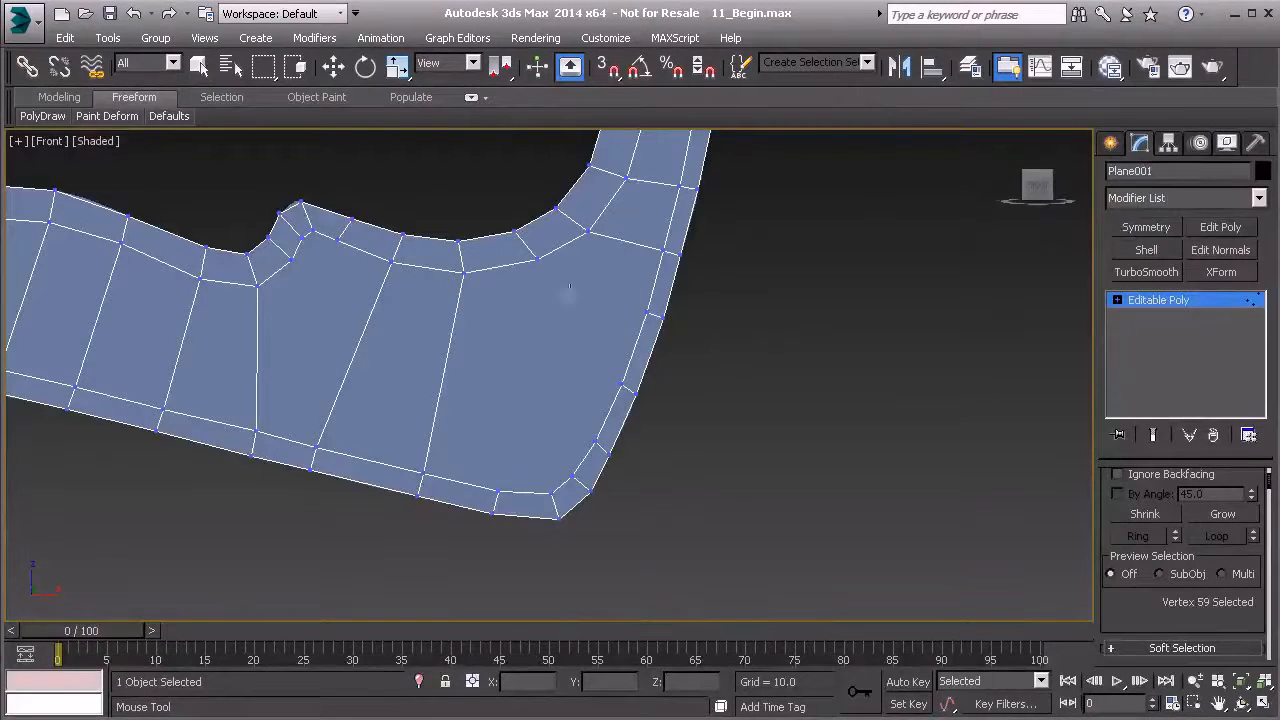
left_click_drag(539, 257, 648, 311, "ctrl")
middle_click_drag(589, 356, 560, 534)
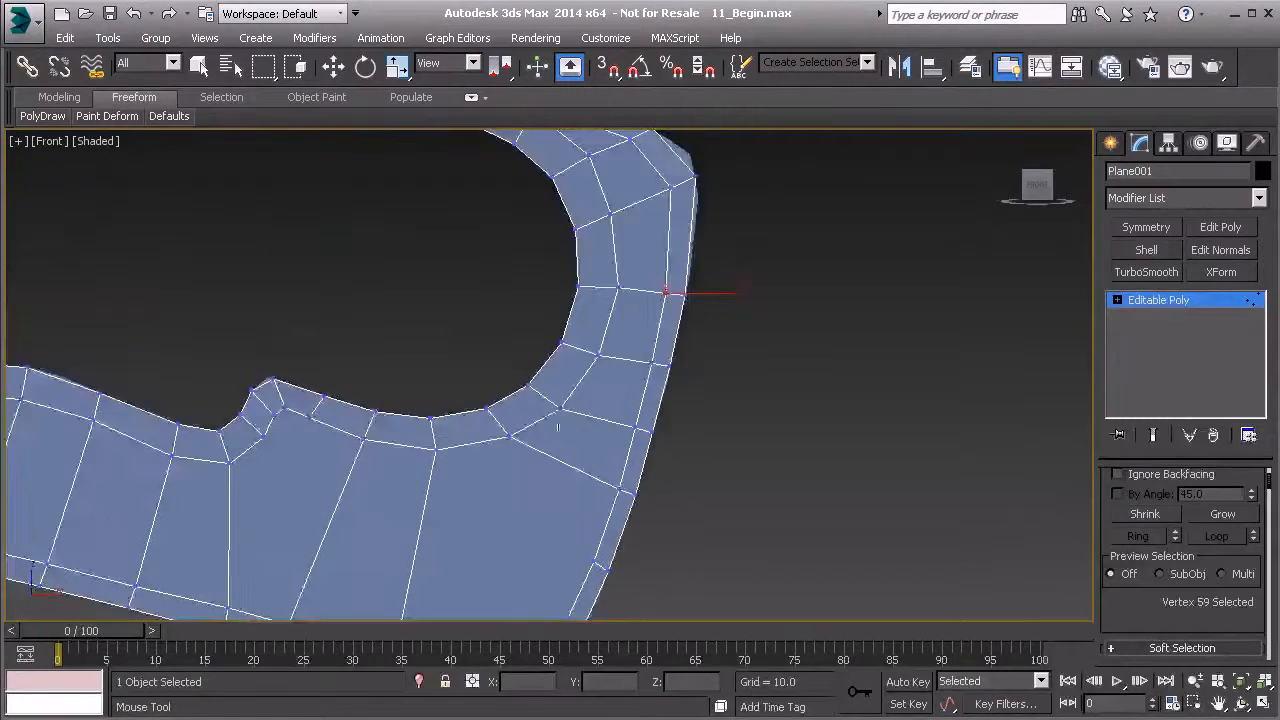
scroll(558, 467, "down", 2)
scroll(558, 470, "up", 2)
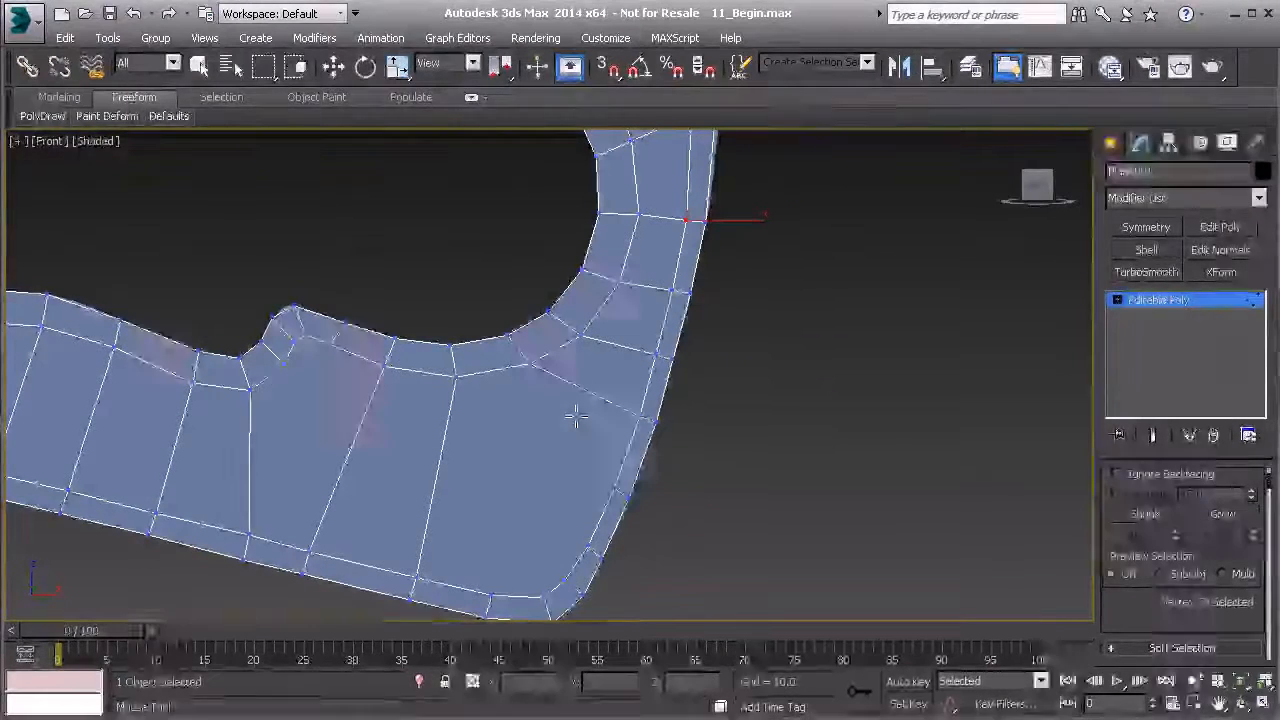
middle_click_drag(523, 500, 563, 423)
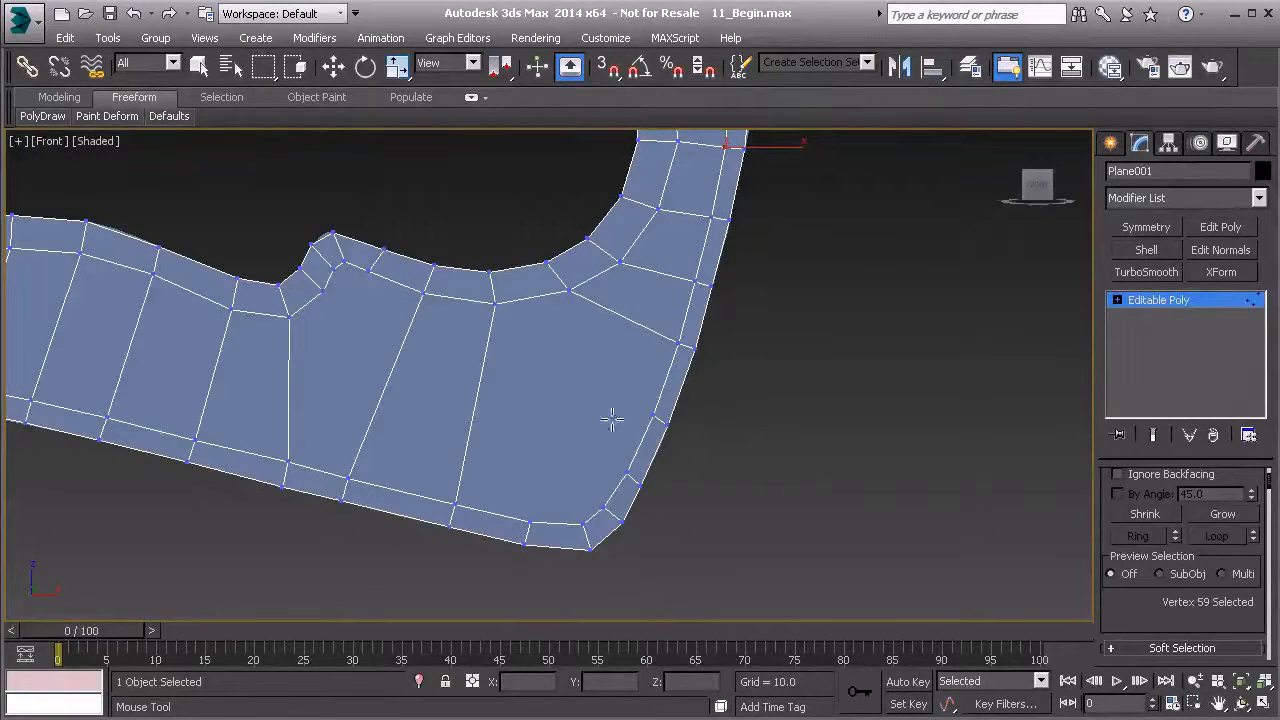
Cap the open border between the notch and the blade's lower rim
key("3")
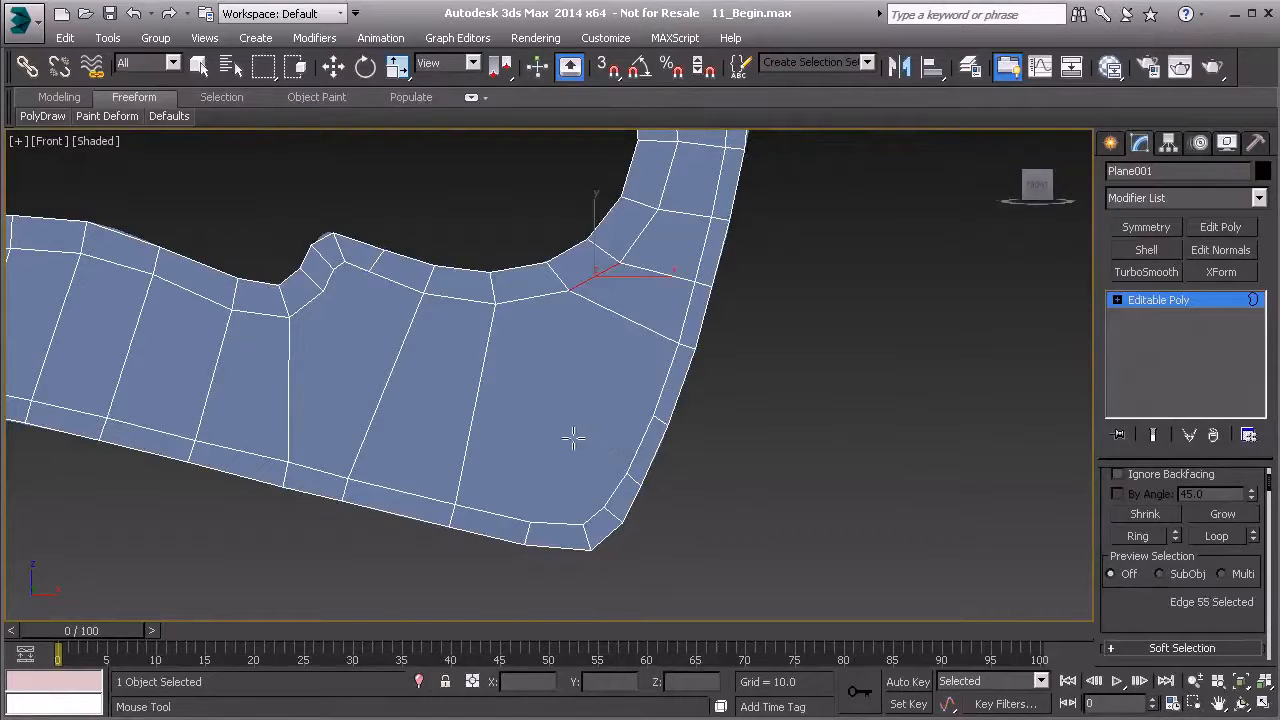
right_click(355, 366)
left_click(384, 391)
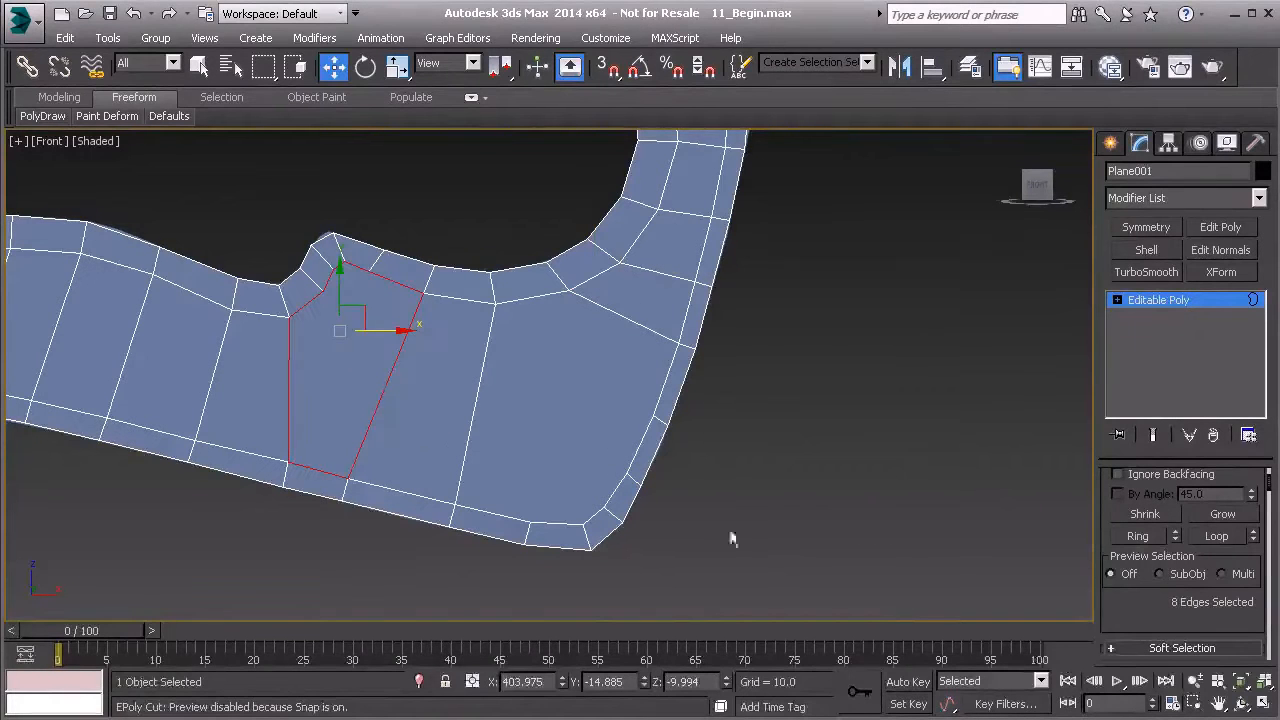
scroll(1140, 612, "down", 10)
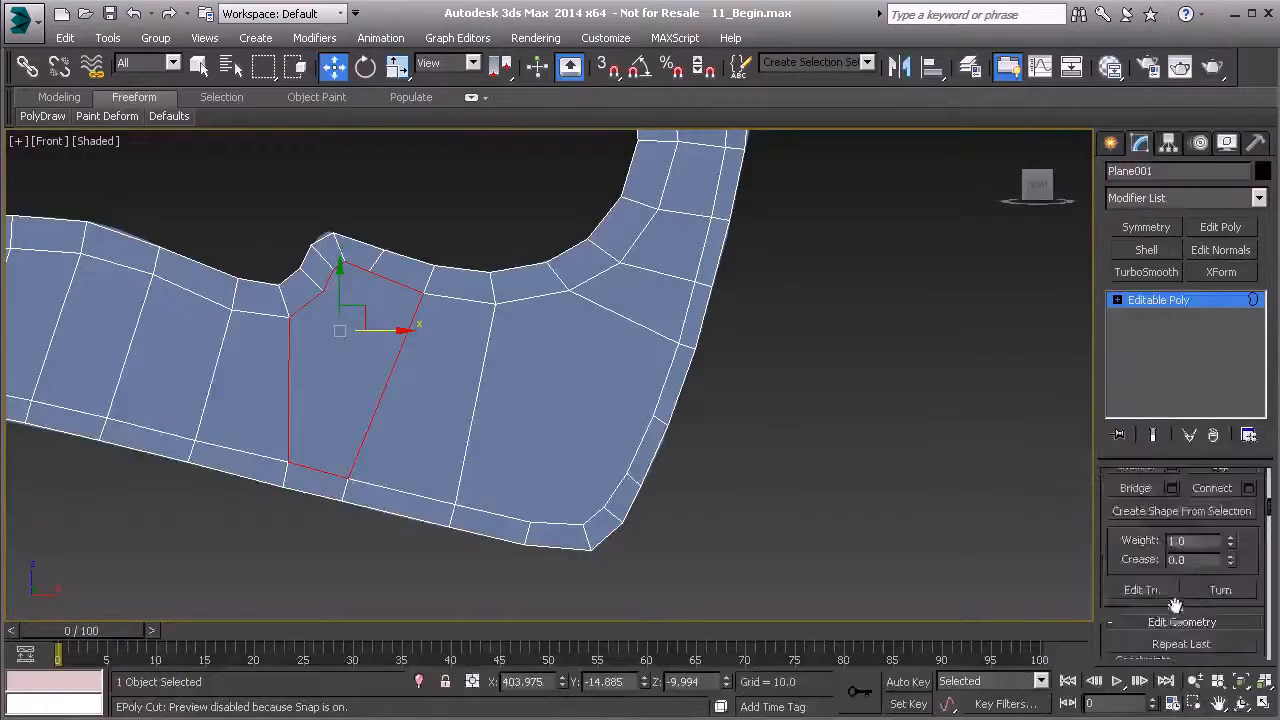
scroll(1190, 560, "up", 2)
left_click(1214, 525)
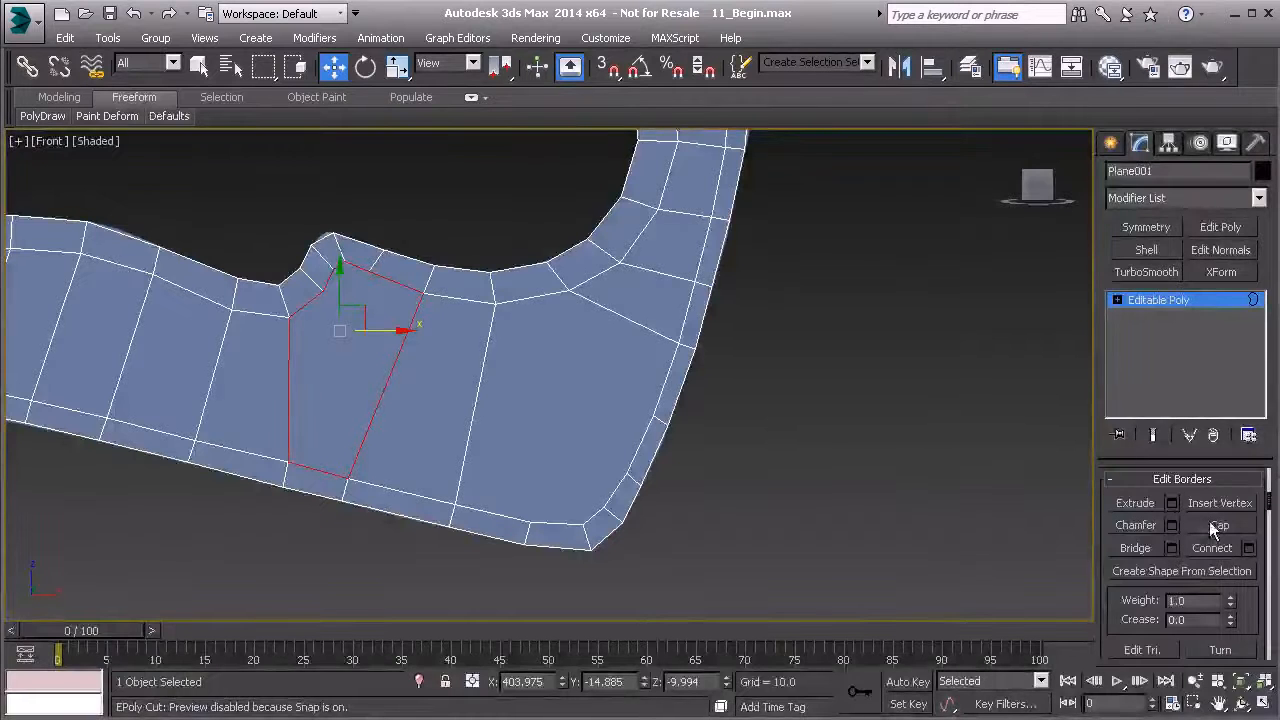
Cut two edges across the capped polygon beneath the notch, joining the inner-rim vertices on either side of it
key("1")
right_click(403, 352)
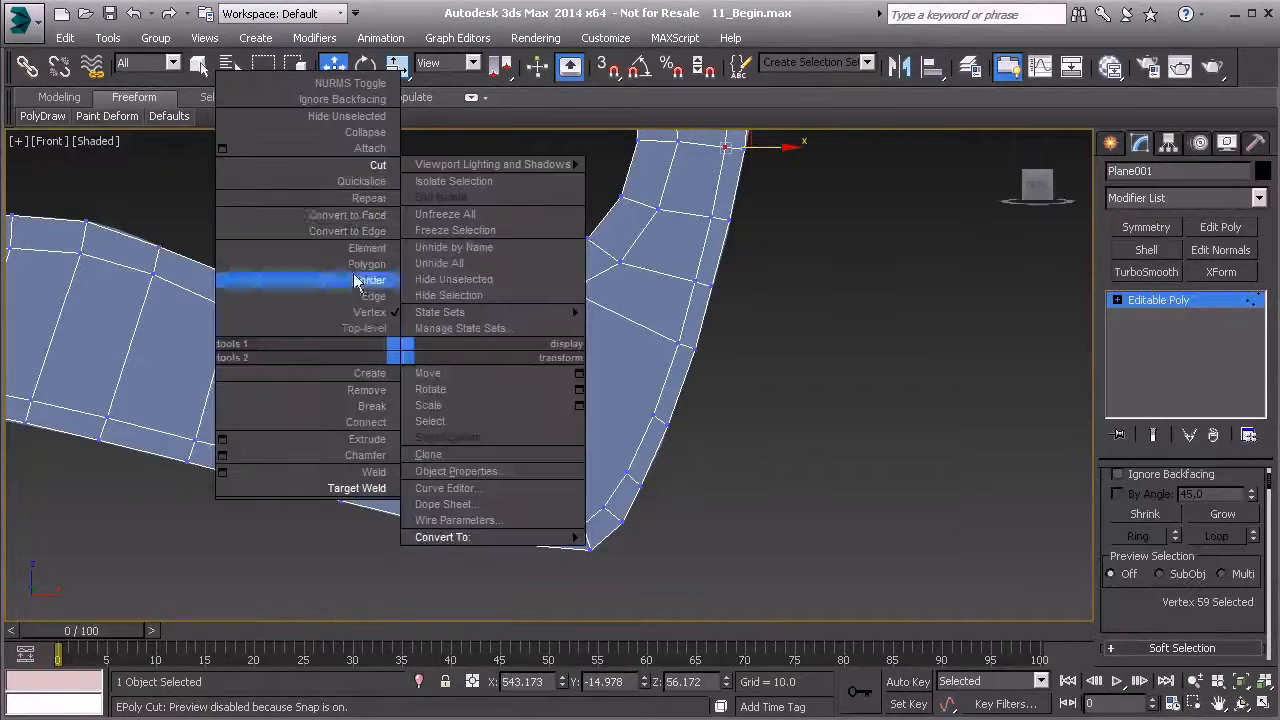
left_click(378, 165)
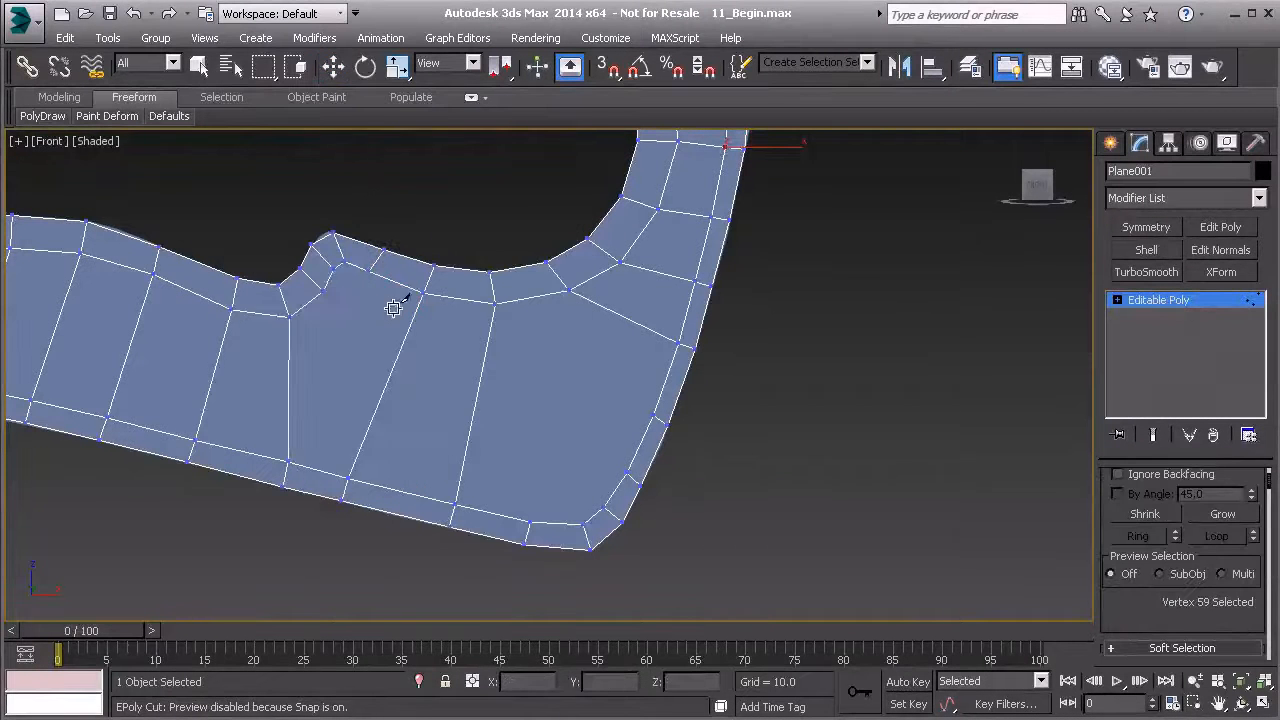
left_click(321, 292)
left_click(368, 272)
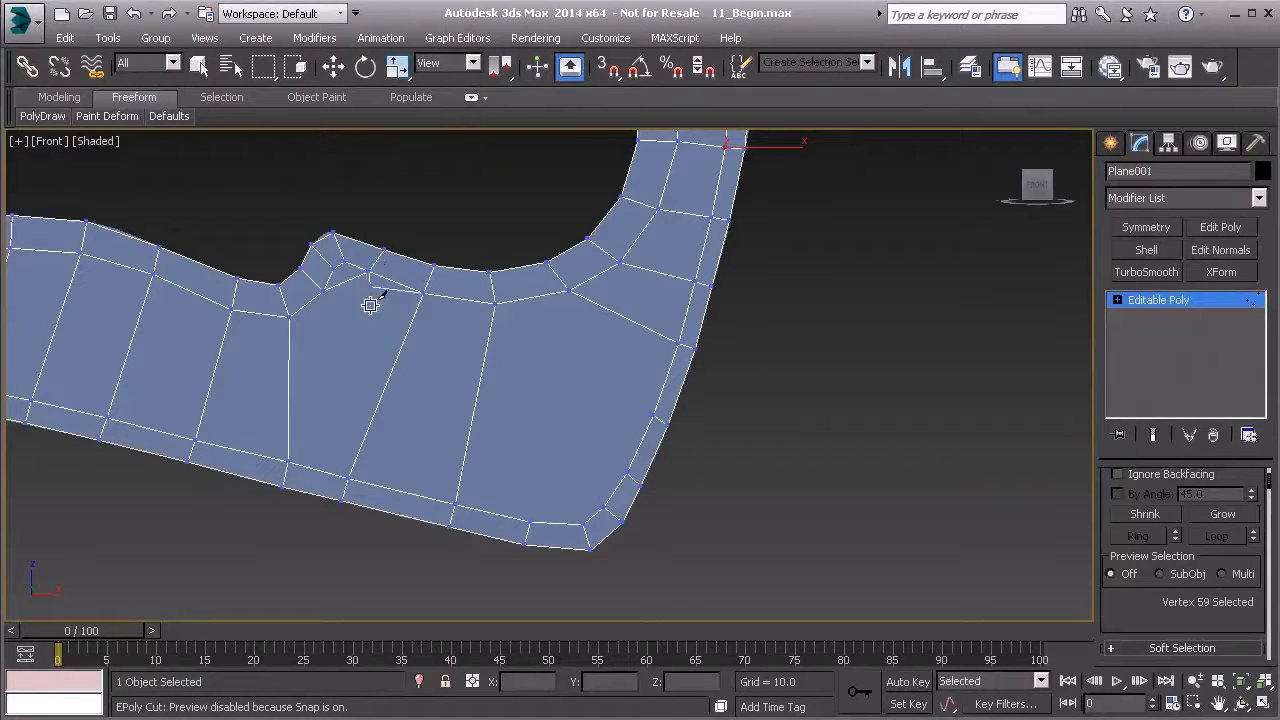
left_click(291, 318)
left_click(422, 291)
right_click(326, 327)
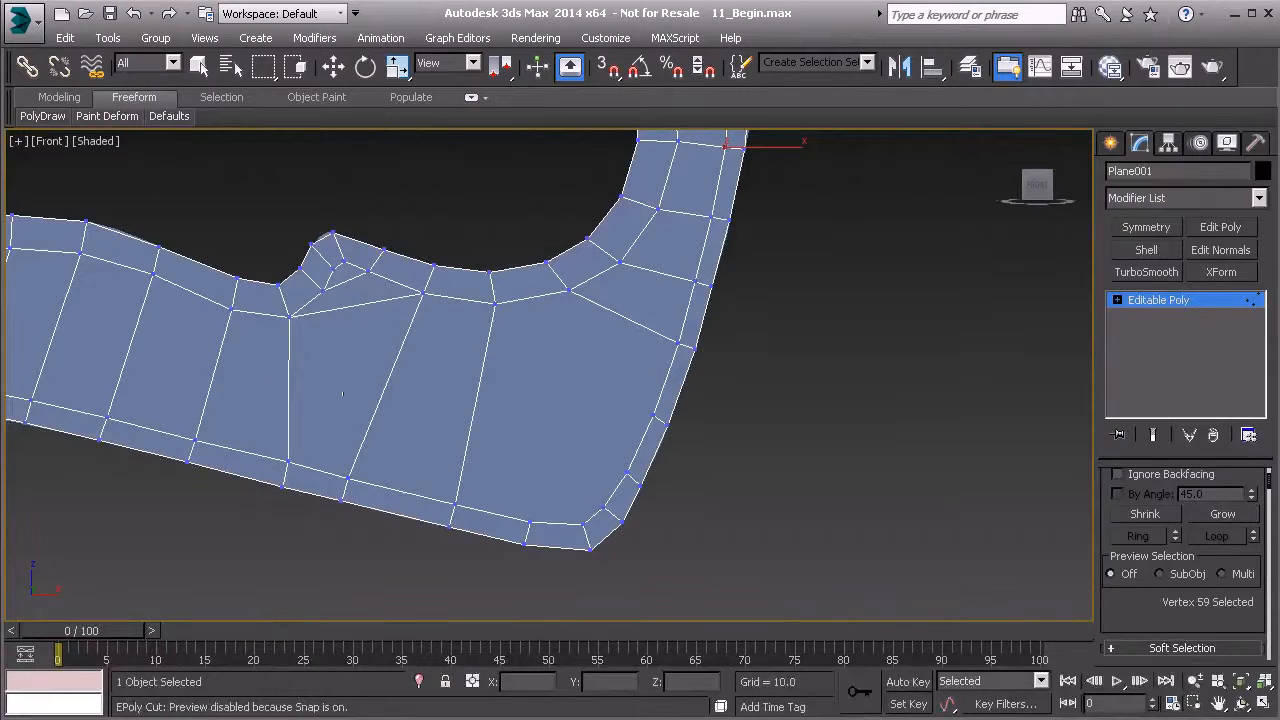
Cap the large open border at the blade's rounded end corner
middle_click_drag(500, 396, 387, 385)
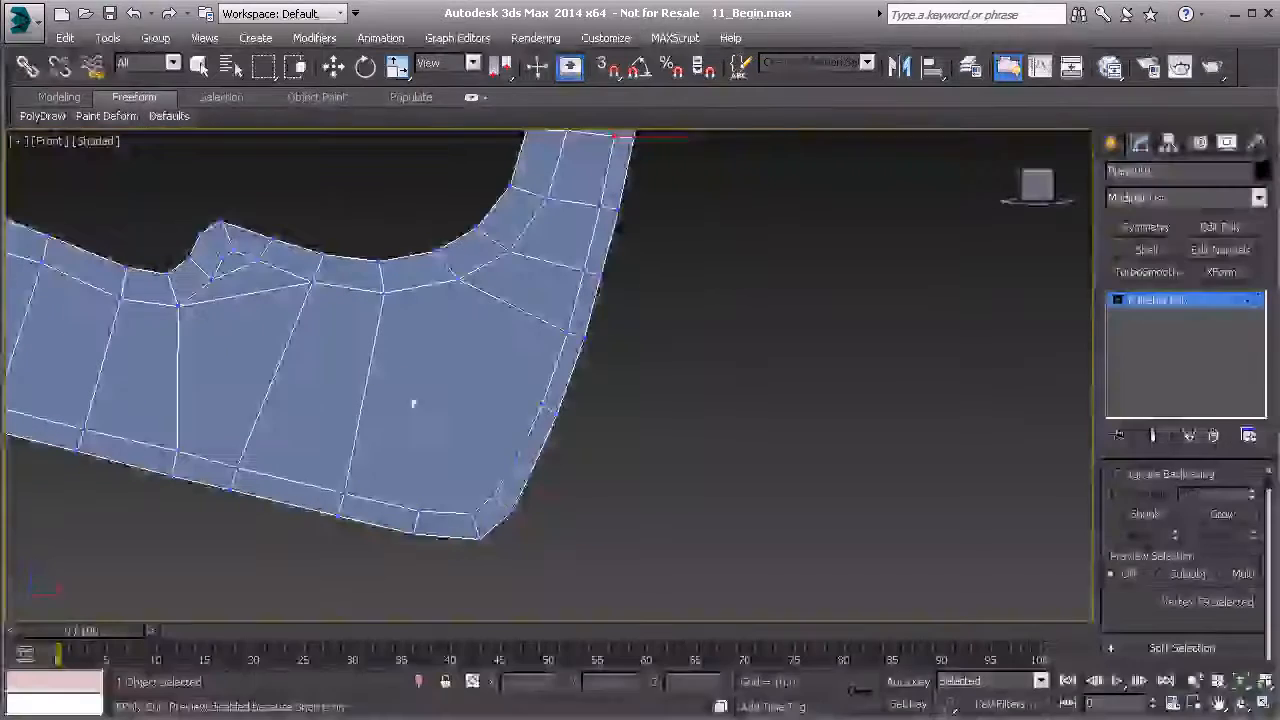
right_click(503, 466)
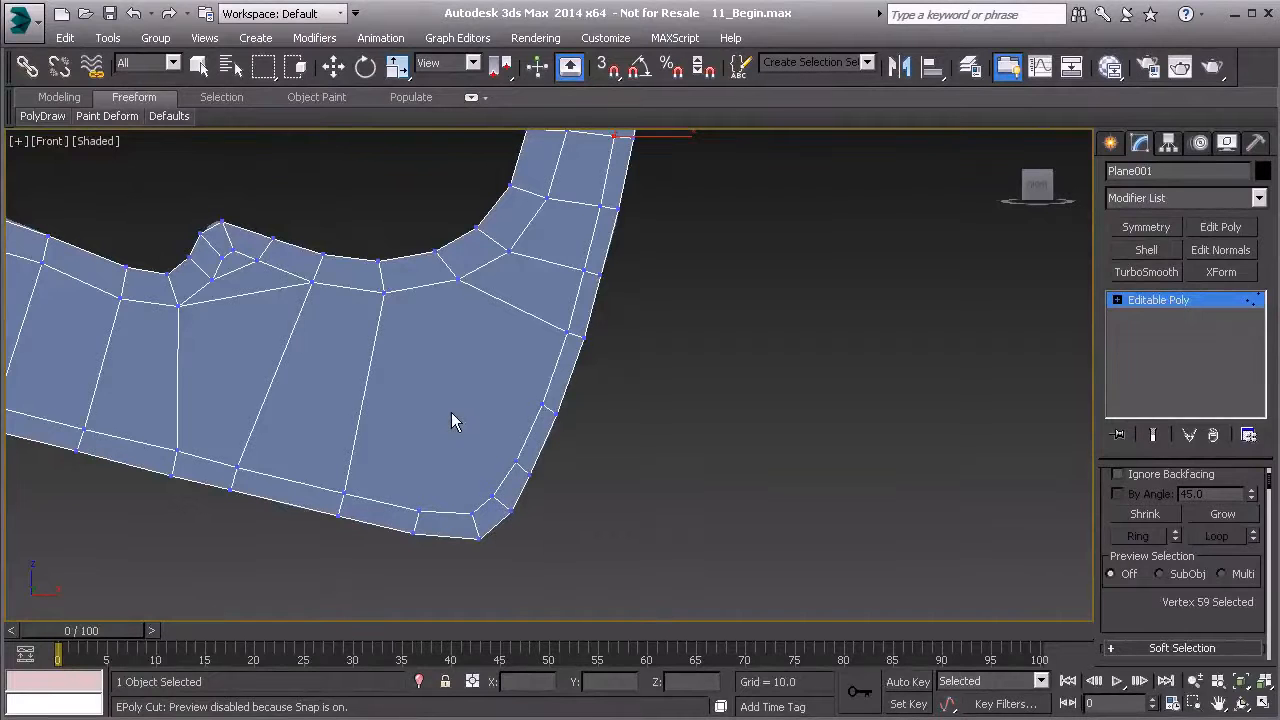
key("3")
left_click(509, 304)
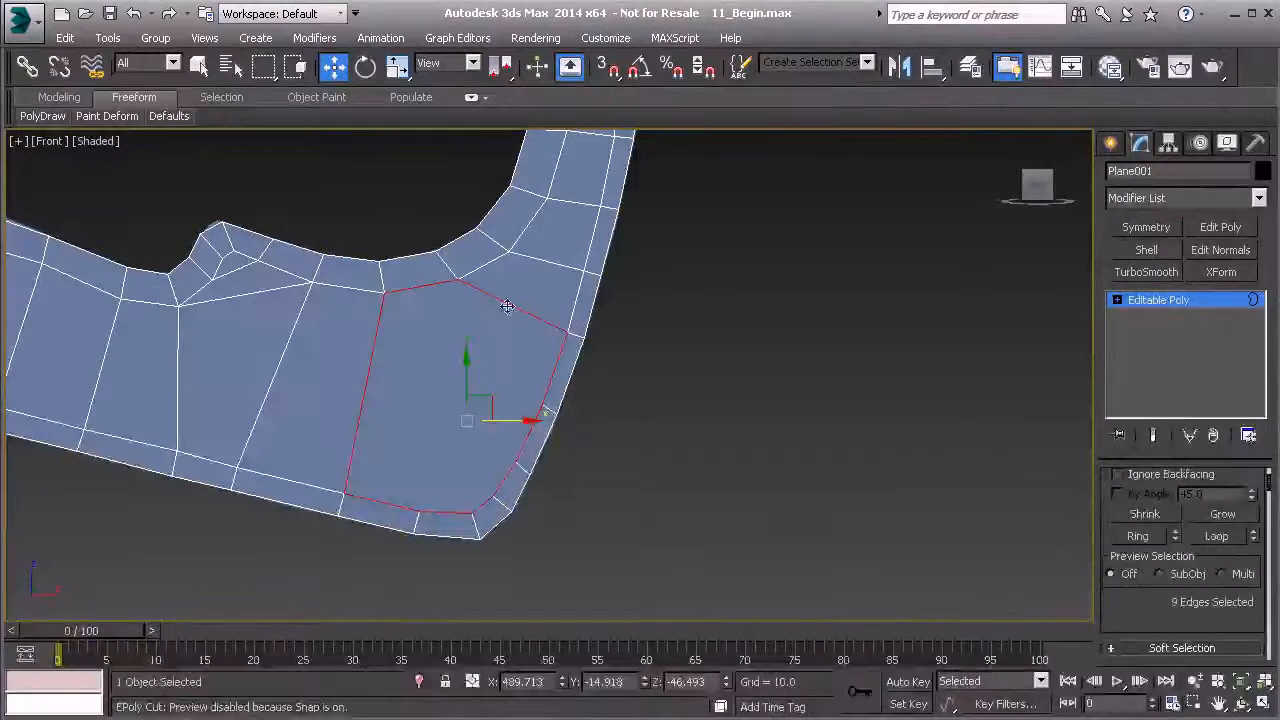
scroll(1143, 606, "down", 5)
left_click(1218, 585)
Cut an edge across the blade's end corner and another from the upper inner-rim vertex to the outer rim above the corner
key("1")
right_click(630, 455)
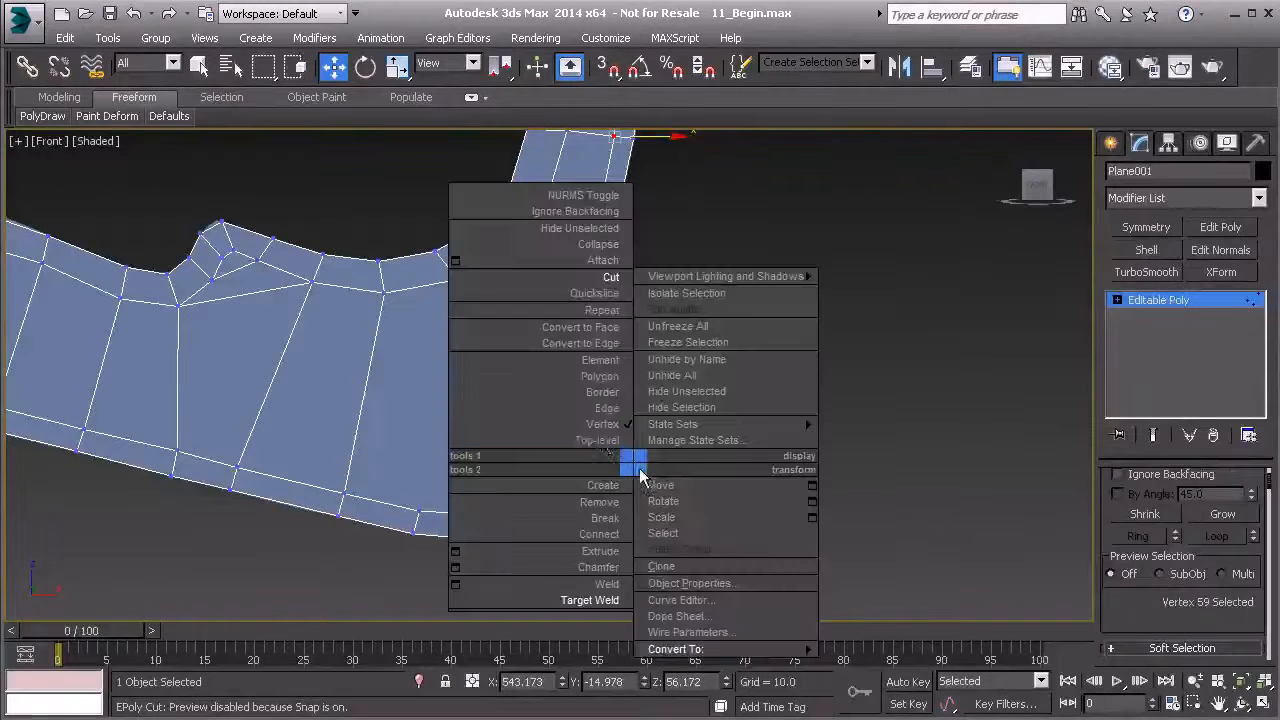
left_click(535, 275)
left_click(516, 462)
left_click(420, 510)
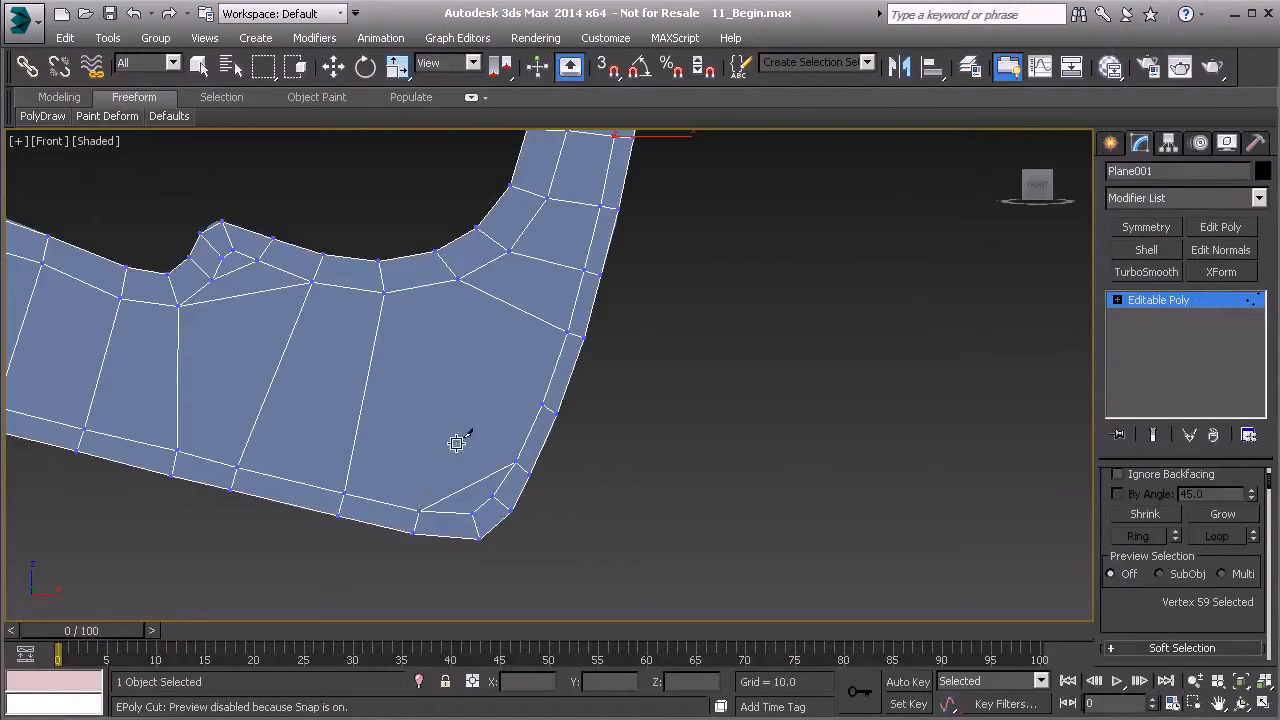
left_click(543, 405)
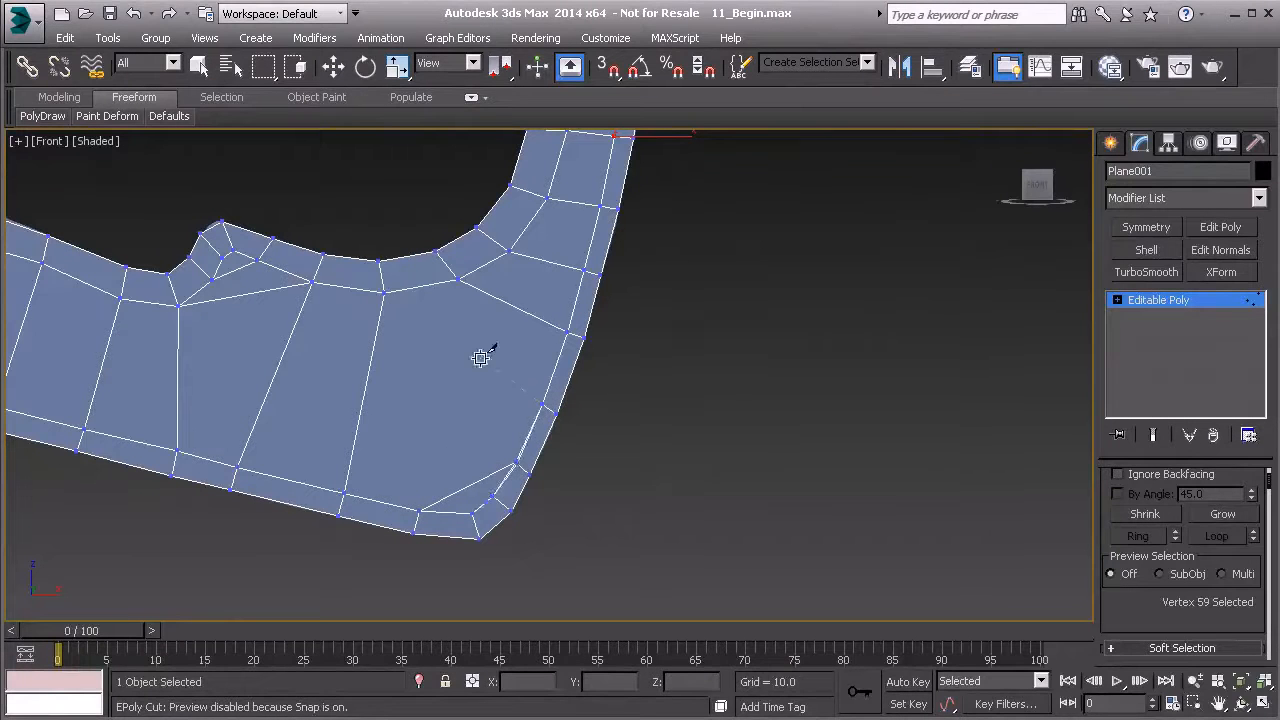
left_click(381, 291)
Cut two cross edges from the inner vertices below the notch down to the blade's lower rim
left_click(212, 281)
left_click(237, 466)
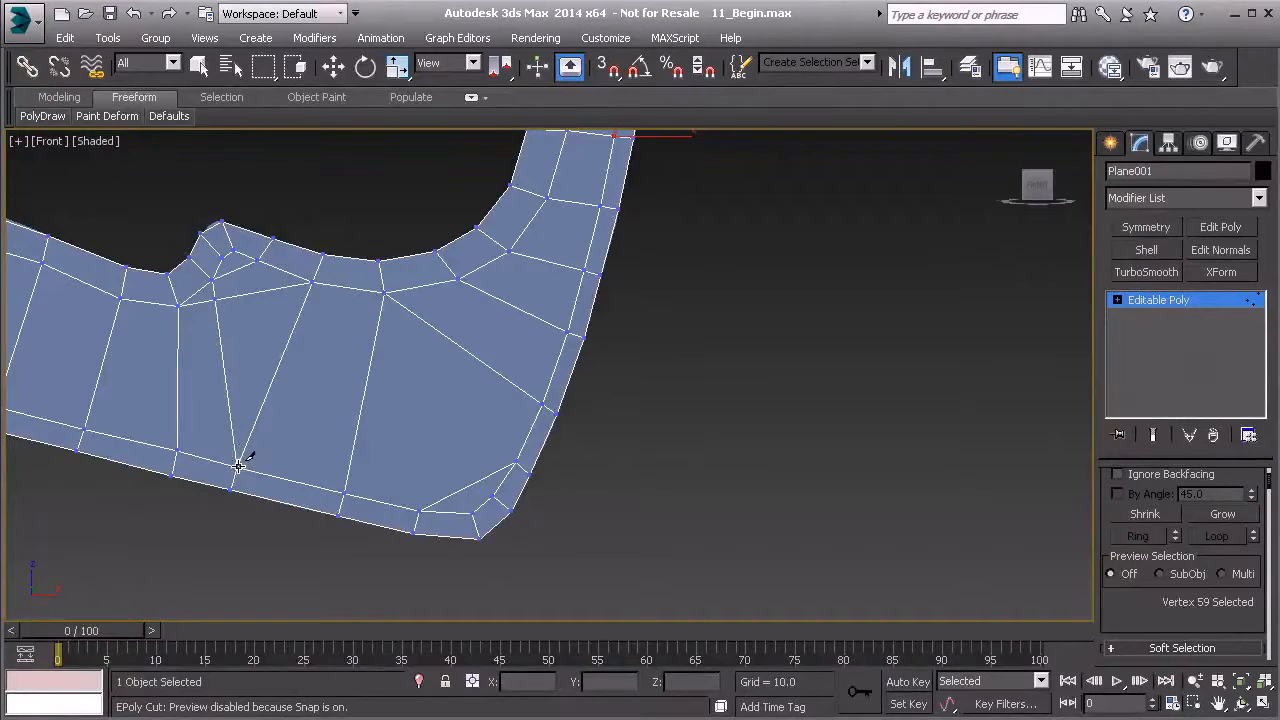
left_click(258, 260)
left_click(292, 479)
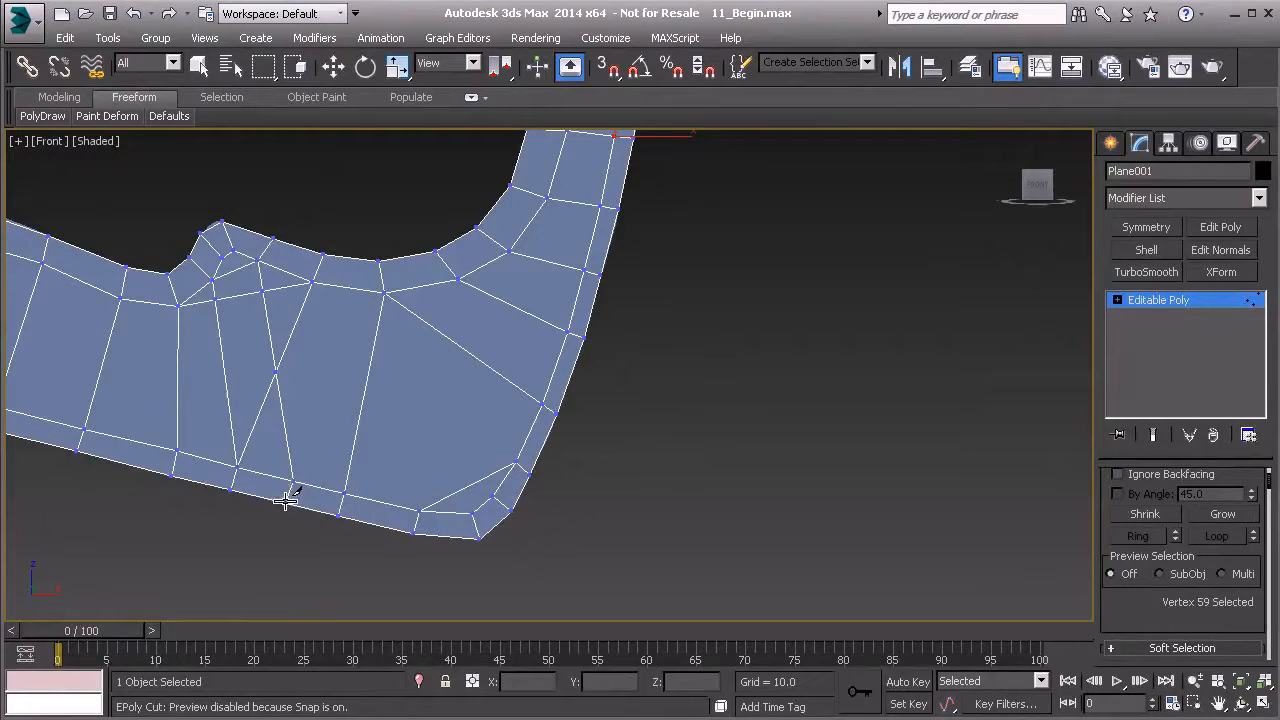
key("w")
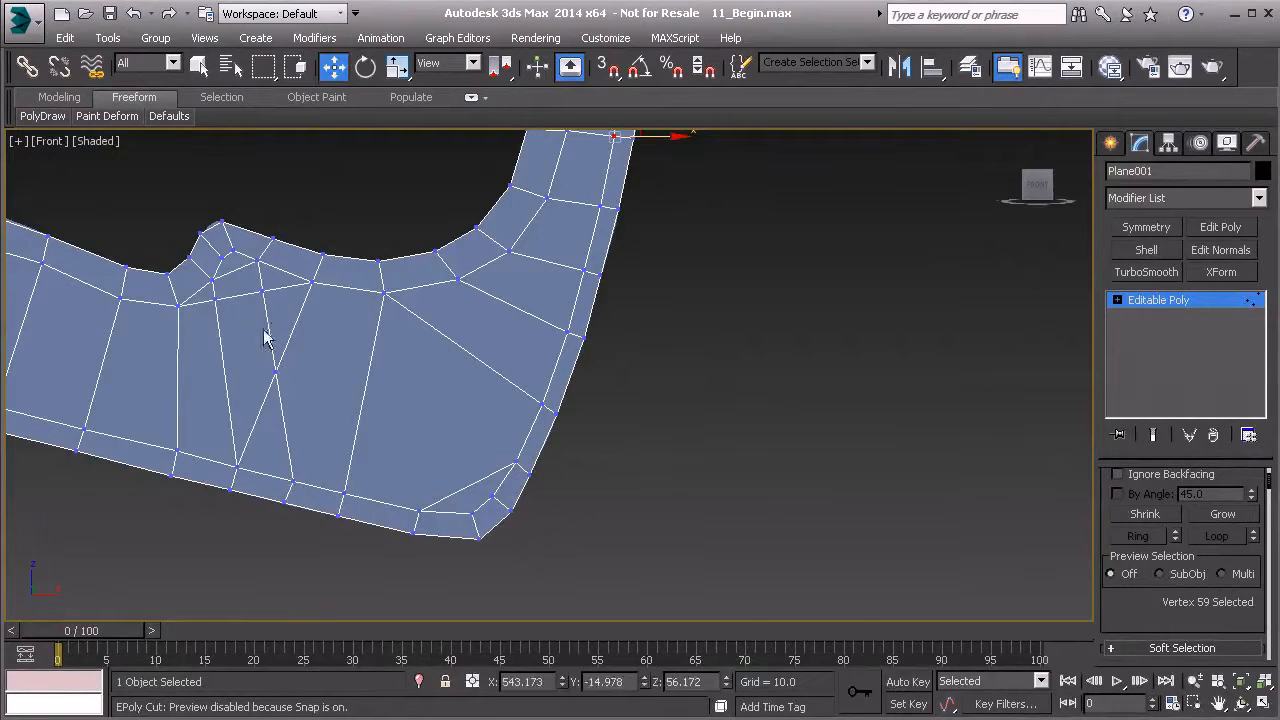
Remove the leftover edge segments running crosswise directly beneath the notch
key("2")
left_click(200, 303)
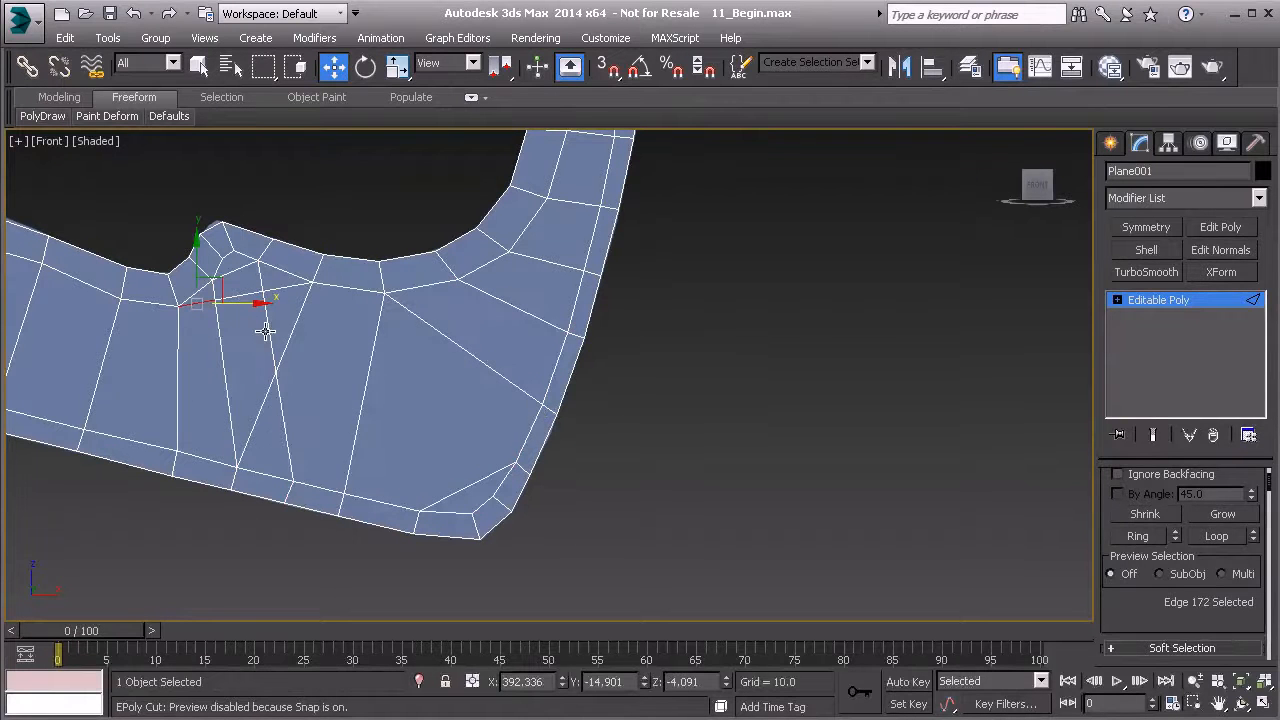
key("BackSpace")
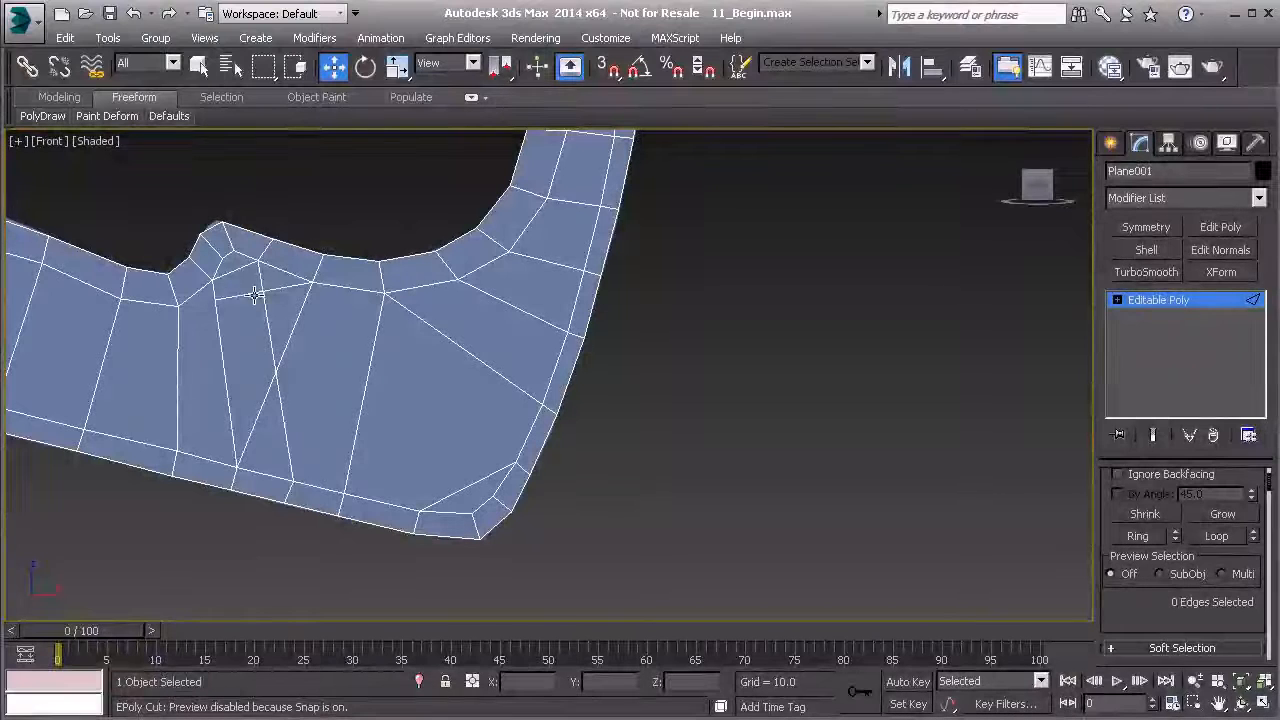
left_click(253, 296)
left_click(282, 289, "ctrl")
key("BackSpace")
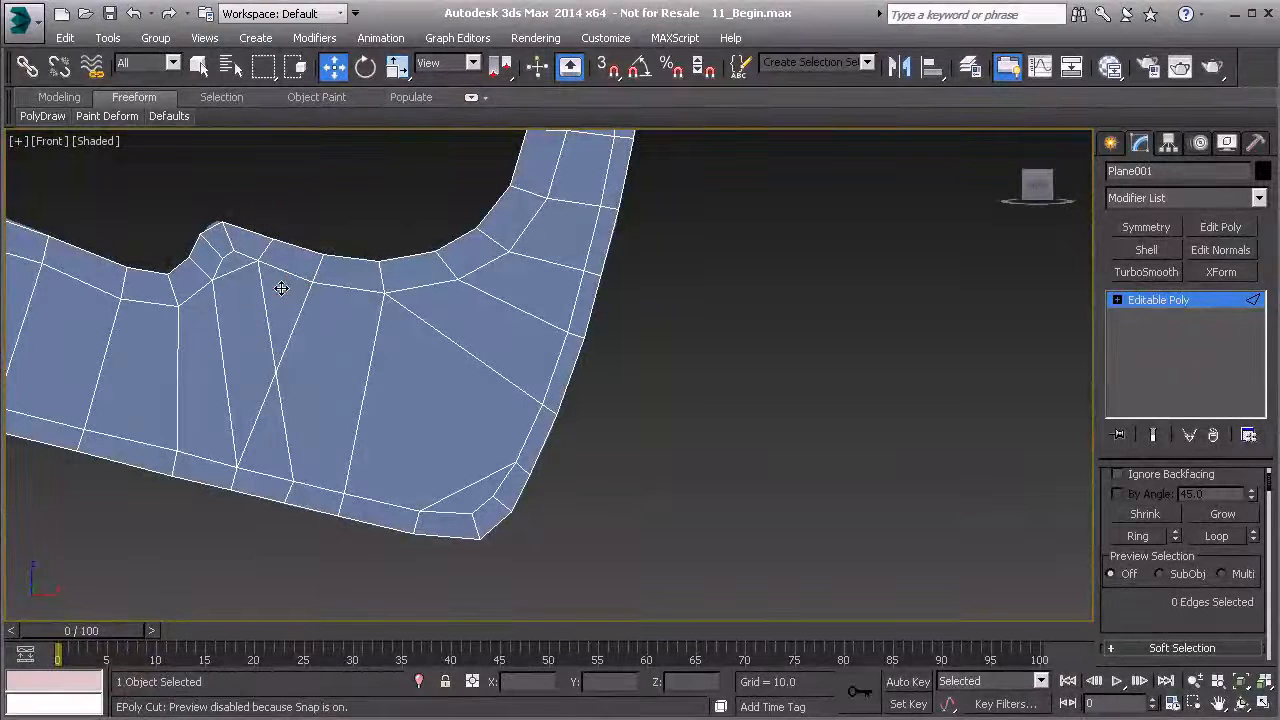
Remove both segments of the diagonal edge that crosses the new cuts below the notch
left_click(295, 321)
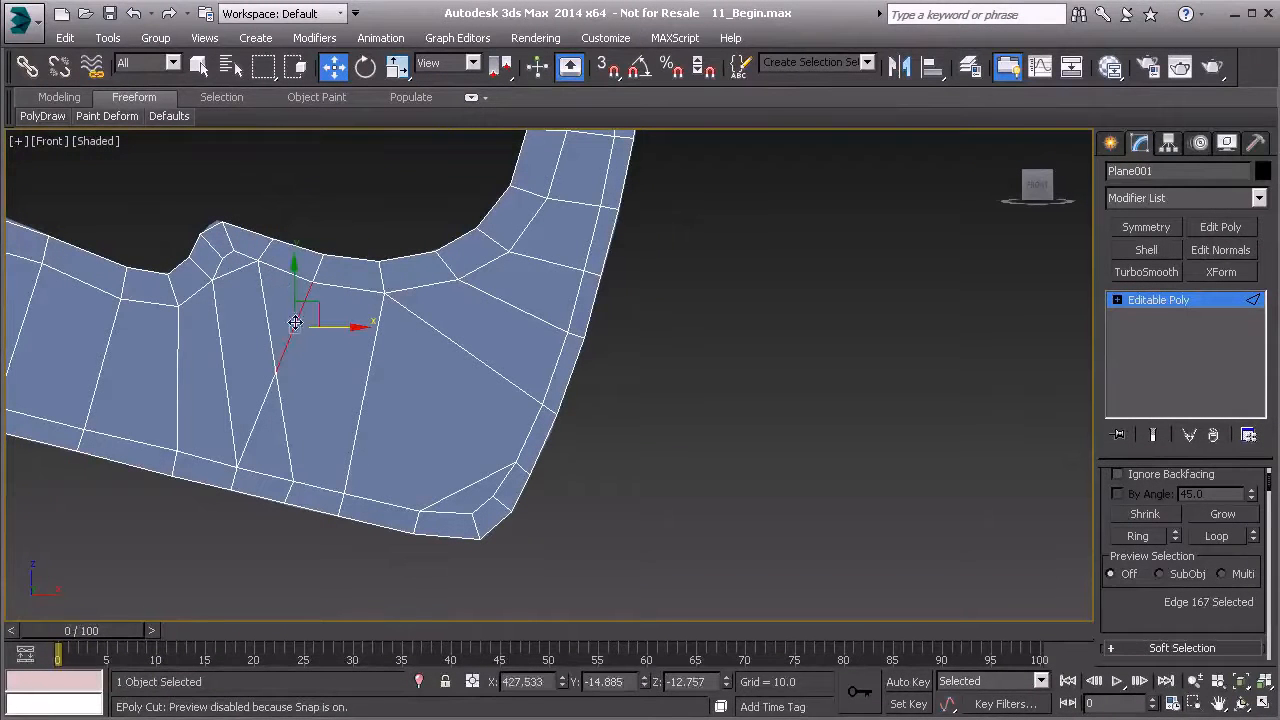
left_click(258, 415, "ctrl")
key("BackSpace")
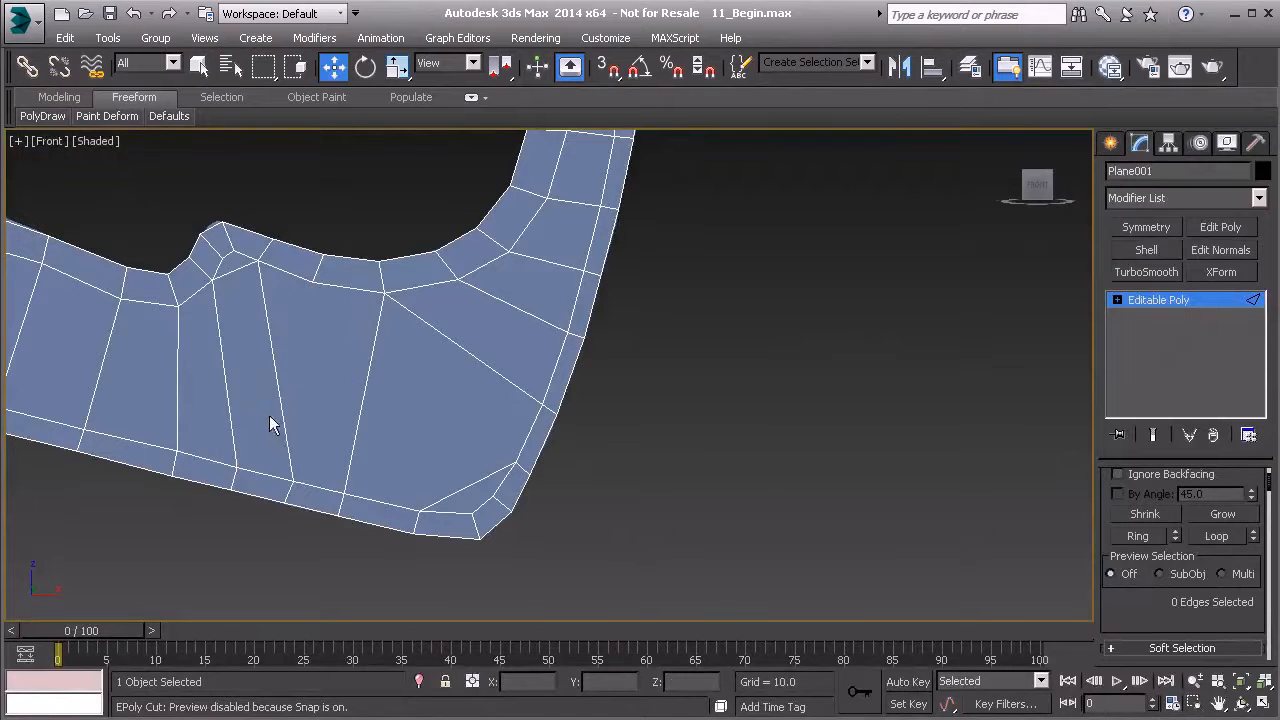
key("F3")
key("F3")
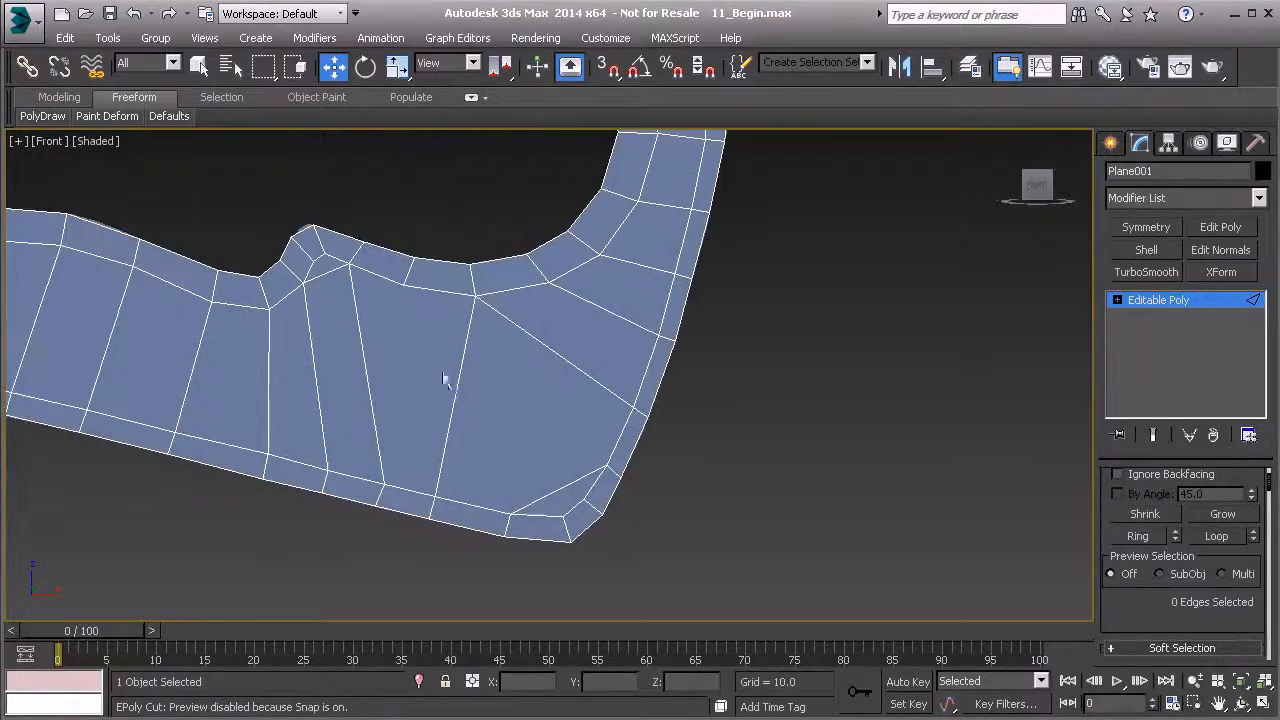
Remove the slanted cross edge between the notch and the blade's end corner
key("1")
scroll(305, 300, "up", 3)
middle_click_drag(371, 427, 359, 407)
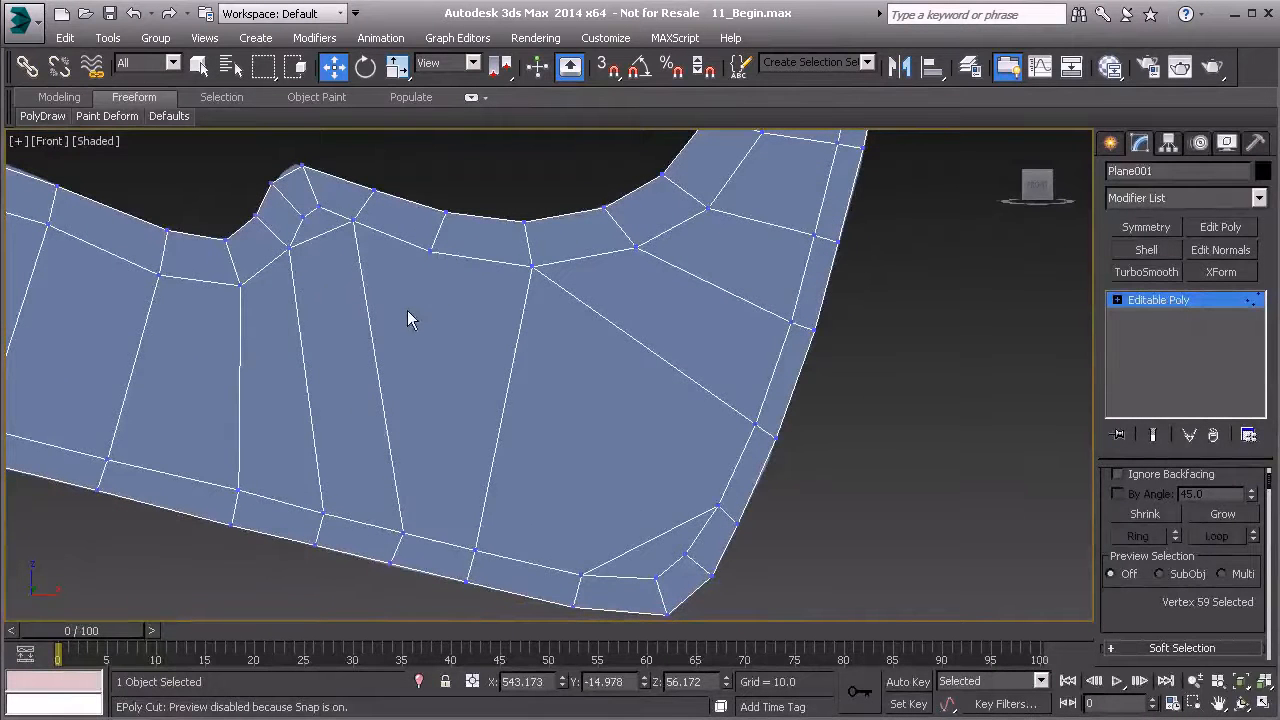
middle_click_drag(407, 340, 352, 318)
key("2")
left_click(449, 366)
key("BackSpace")
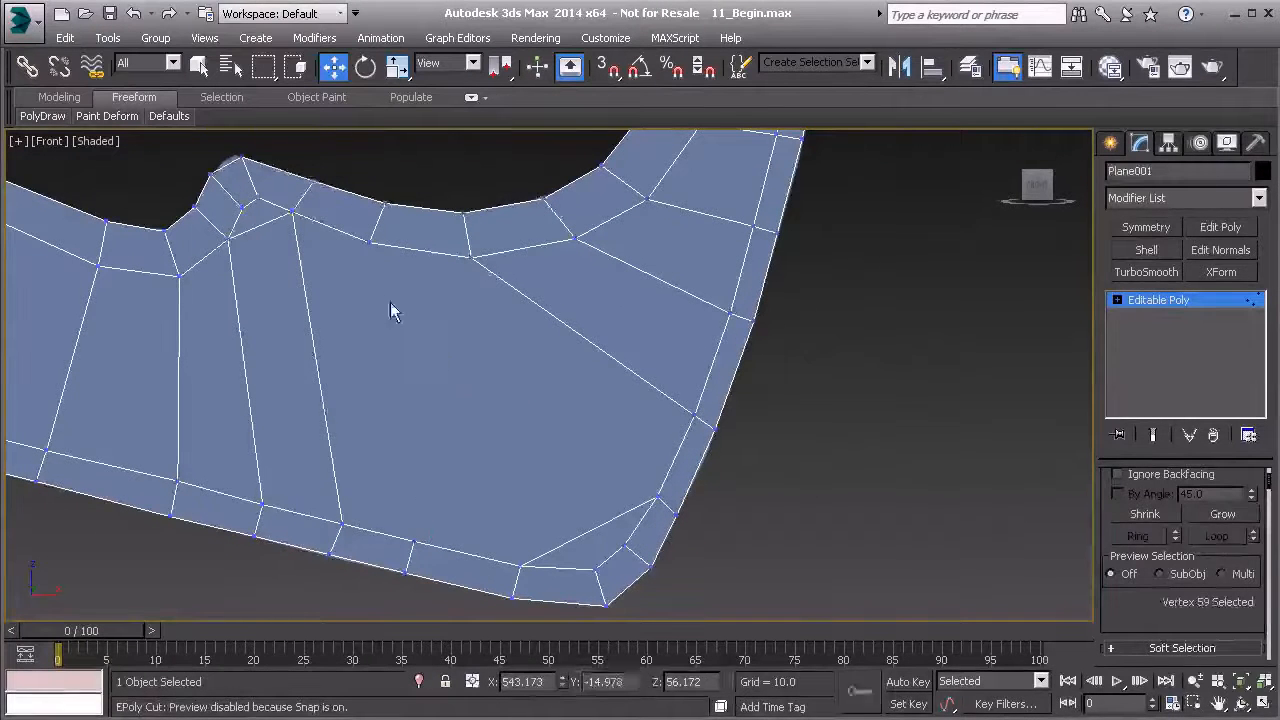
Cut a cross edge from the second inner-rim vertex past the notch down to the next free lower-rim vertex
right_click(380, 289)
left_click(335, 106)
left_click(369, 242)
left_click(413, 540)
middle_click_drag(407, 485, 346, 480)
scroll(417, 474, "down", 2)
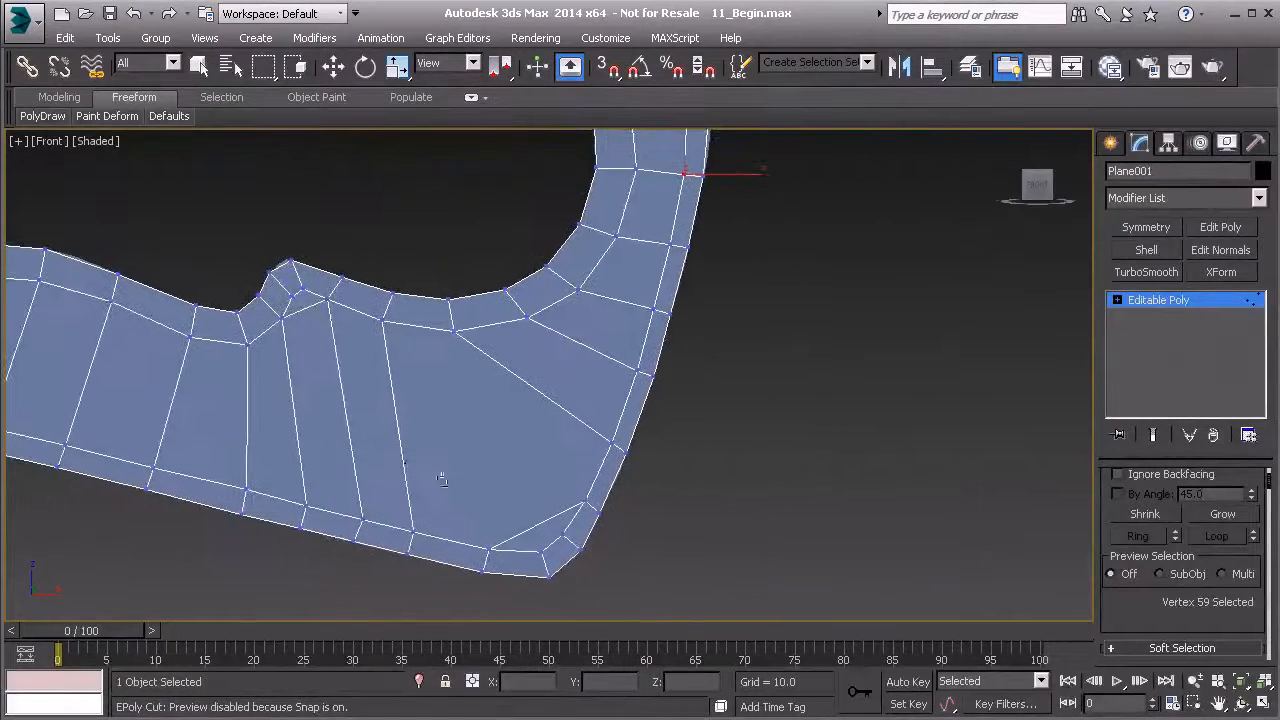
Cut an edge from the inner-rim vertex below the hook to the lower rim's corner vertex, undoing the stray cut that follows
scroll(469, 506, "up", 4)
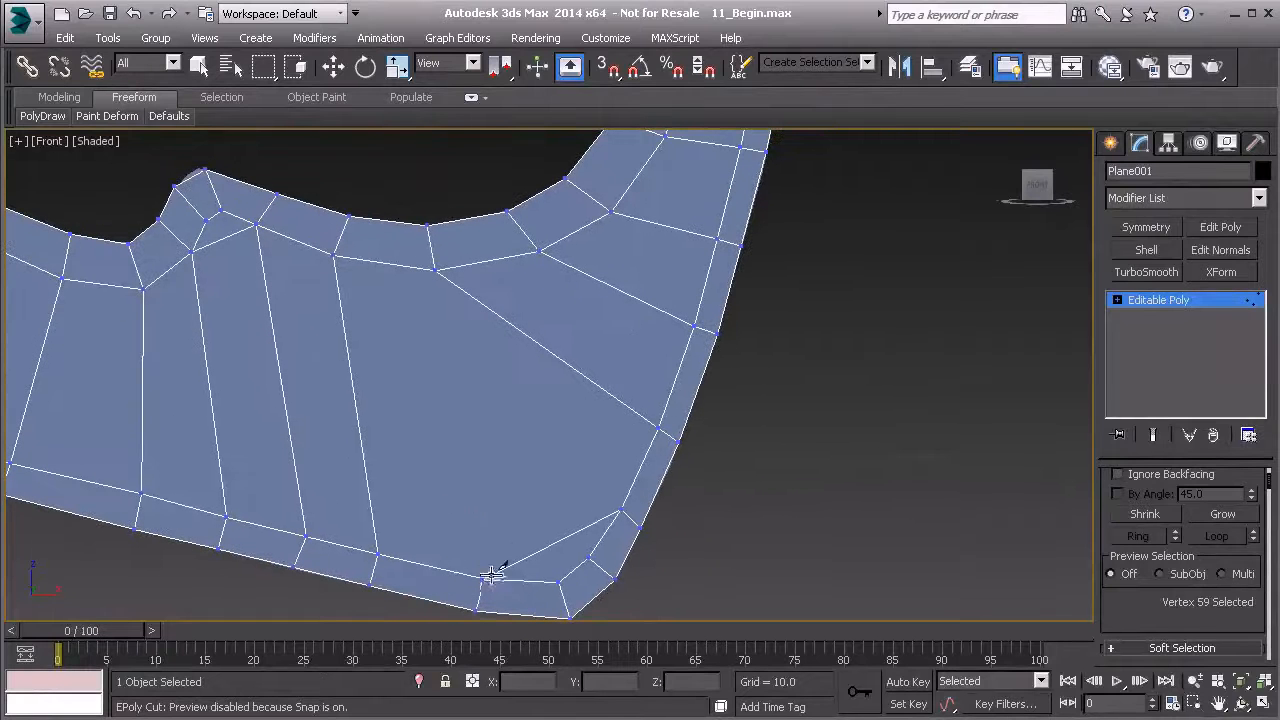
left_click(437, 270)
left_click(485, 577)
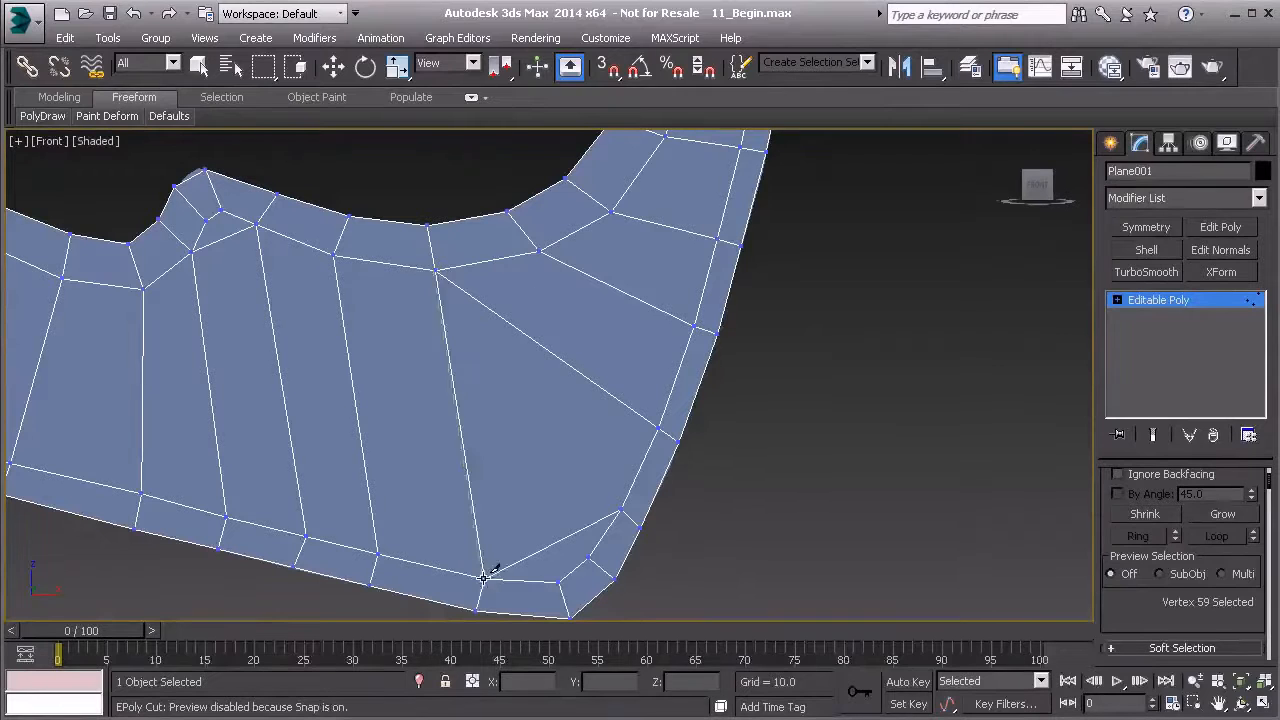
left_click(509, 521)
key("ctrl+z")
scroll(531, 437, "down", 5)
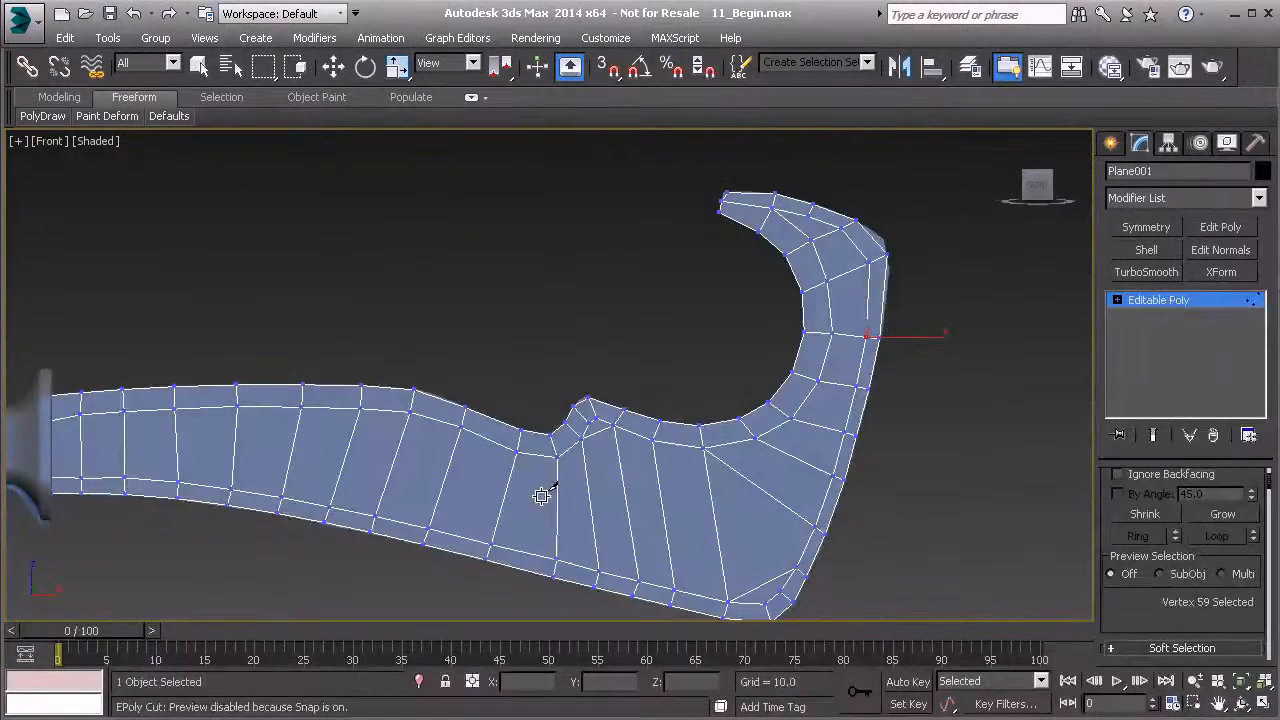
middle_click_drag(708, 500, 563, 460)
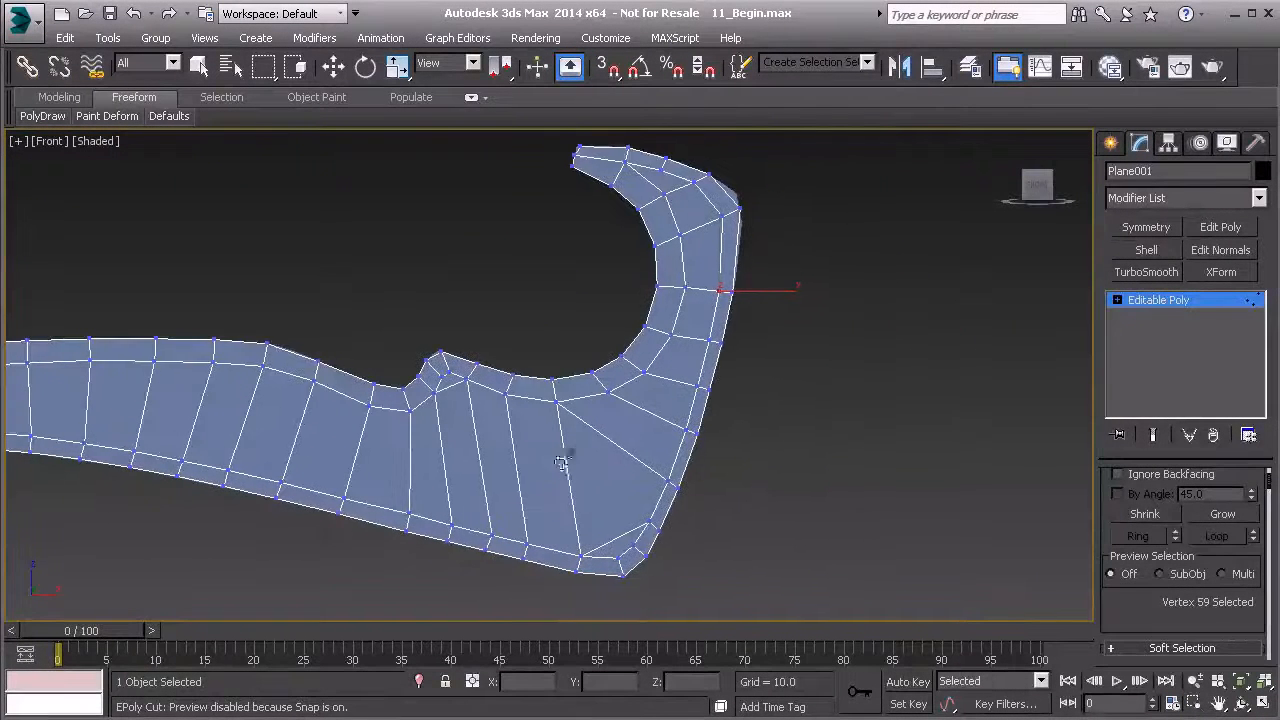
Examine the cross-edge flow between the notch, the hook's base and the blade's end corner
scroll(618, 481, "up", 3)
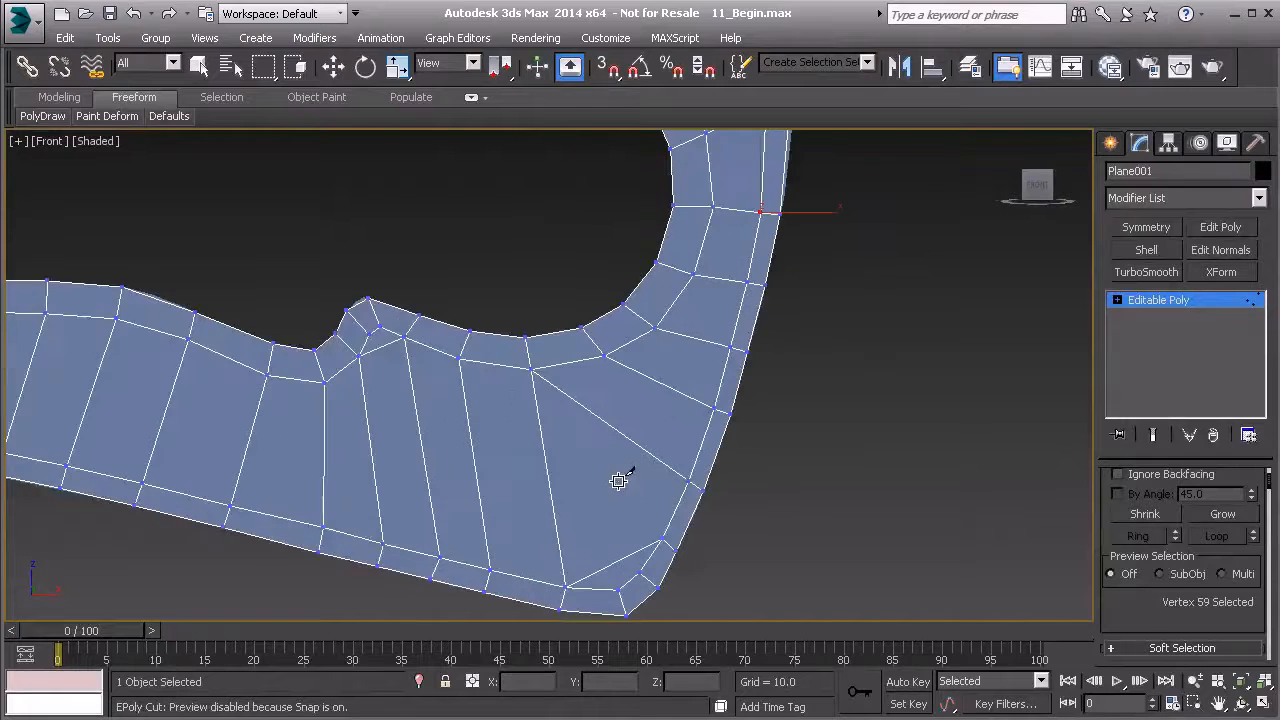
middle_click_drag(638, 569, 605, 502)
scroll(606, 501, "up", 2)
middle_click_drag(588, 447, 757, 486)
scroll(594, 464, "down", 2)
middle_click_drag(571, 457, 608, 516)
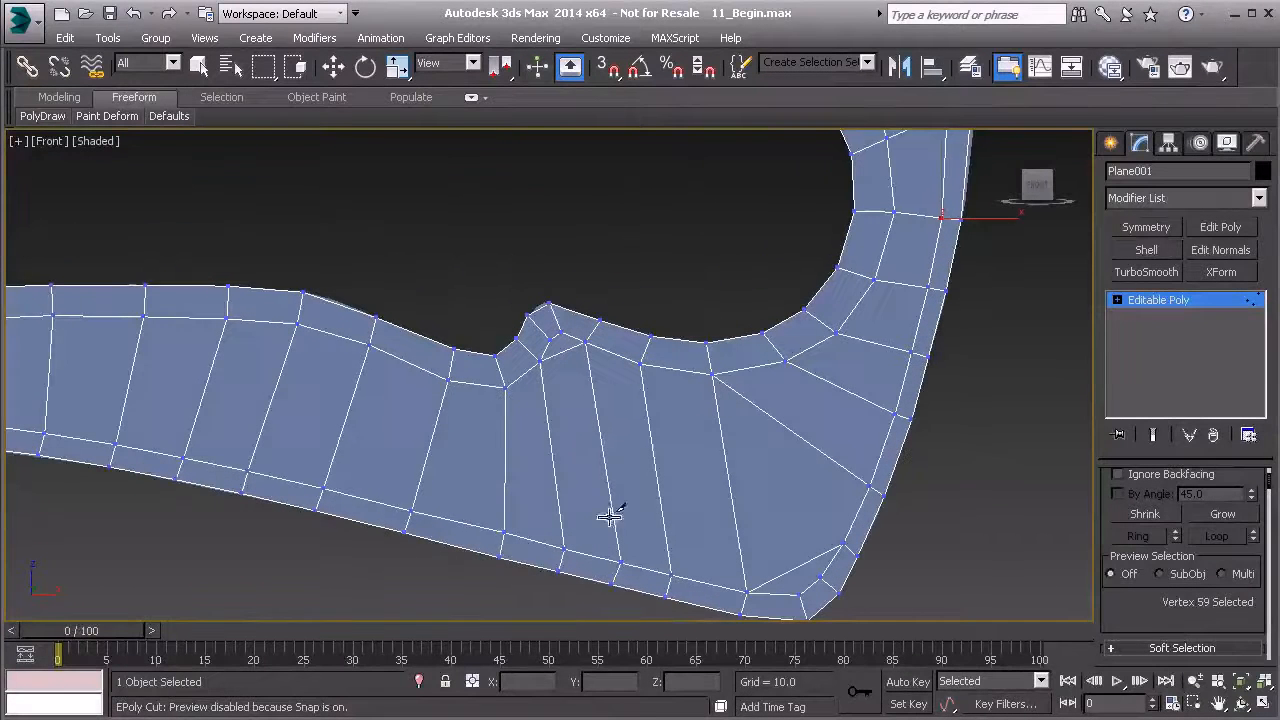
middle_click_drag(500, 467, 553, 490)
scroll(553, 490, "down", 2)
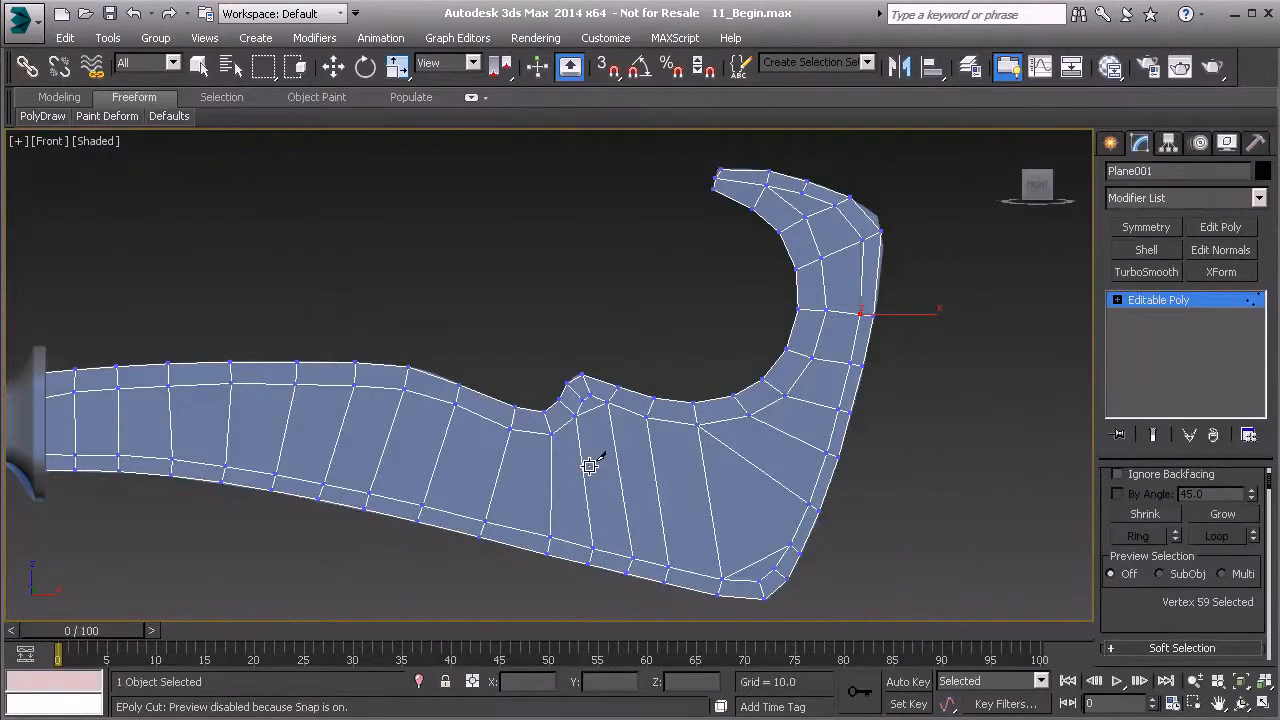
scroll(589, 466, "up", 2)
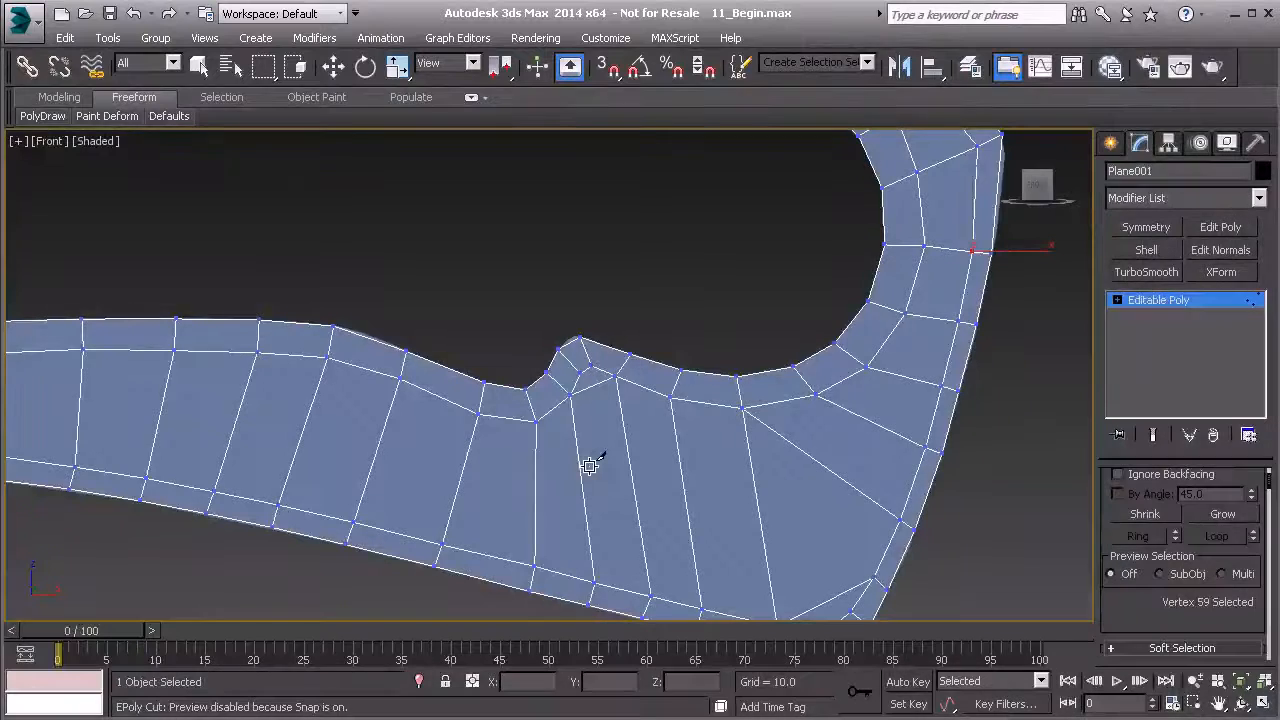
middle_click_drag(700, 443, 457, 400)
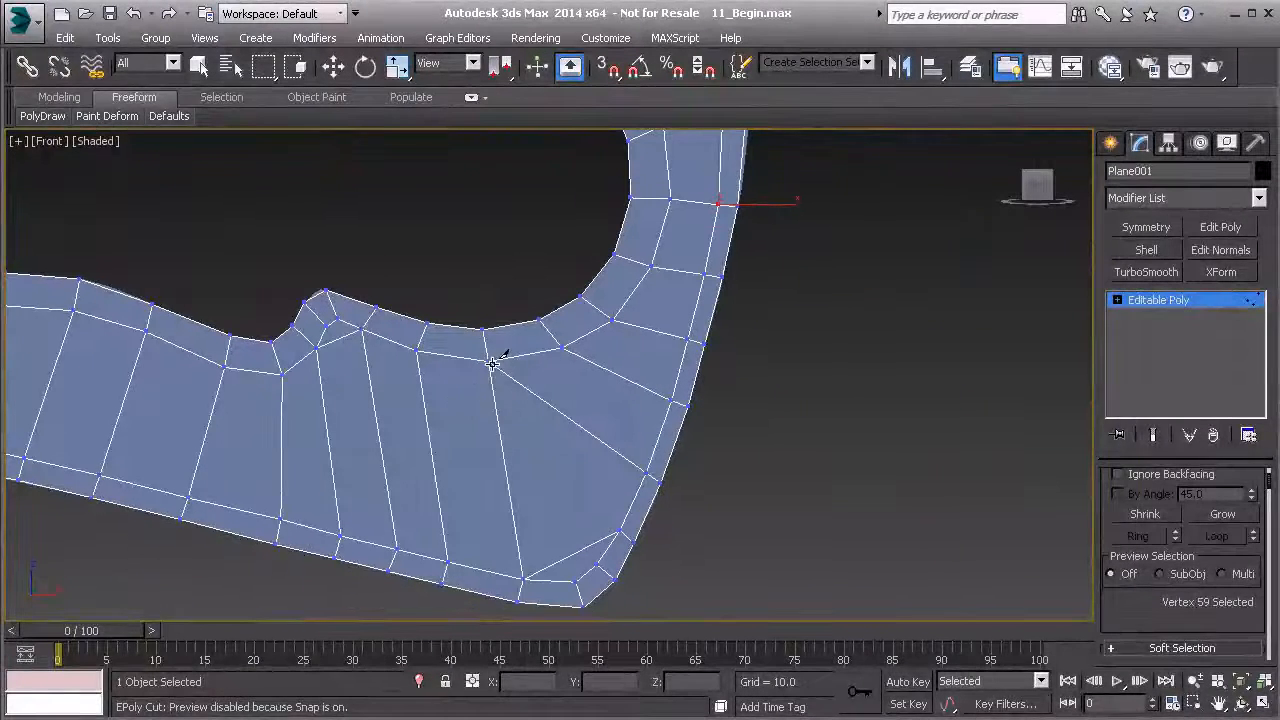
Remove the two short rim cross edges around the blade's end corner together with their vertices
key("w")
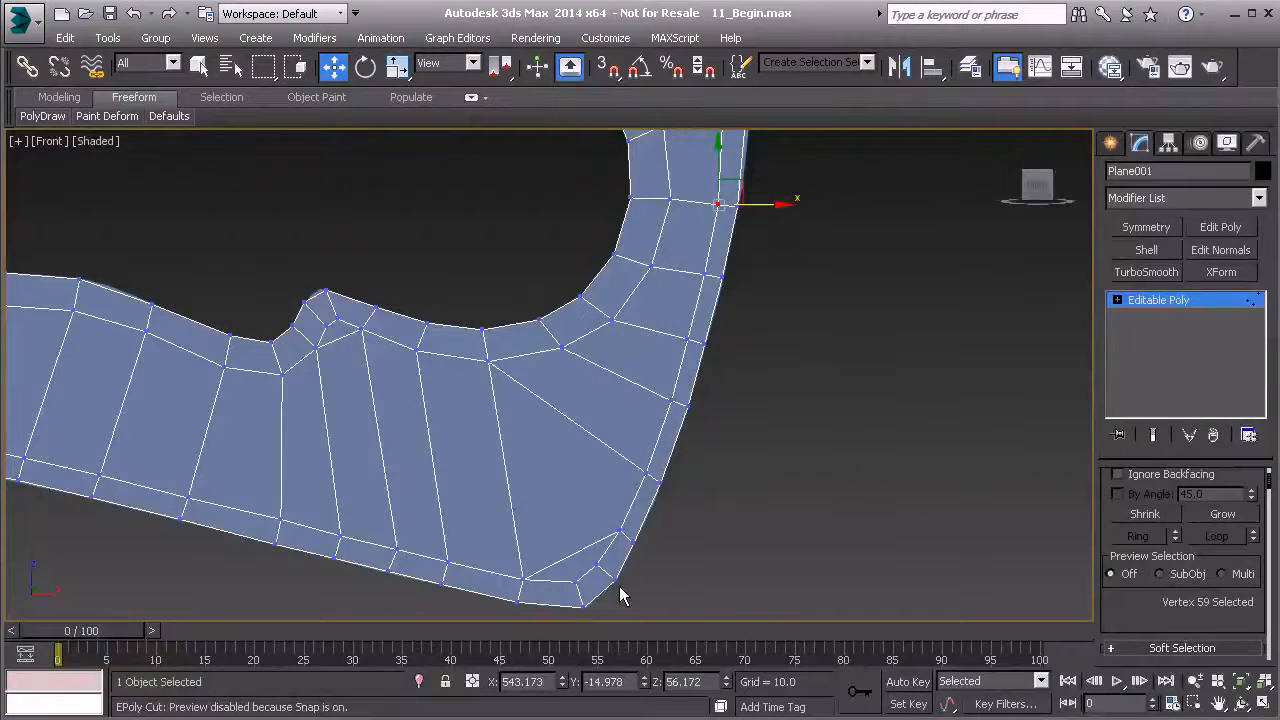
middle_click_drag(500, 480, 477, 413)
scroll(577, 490, "up", 2)
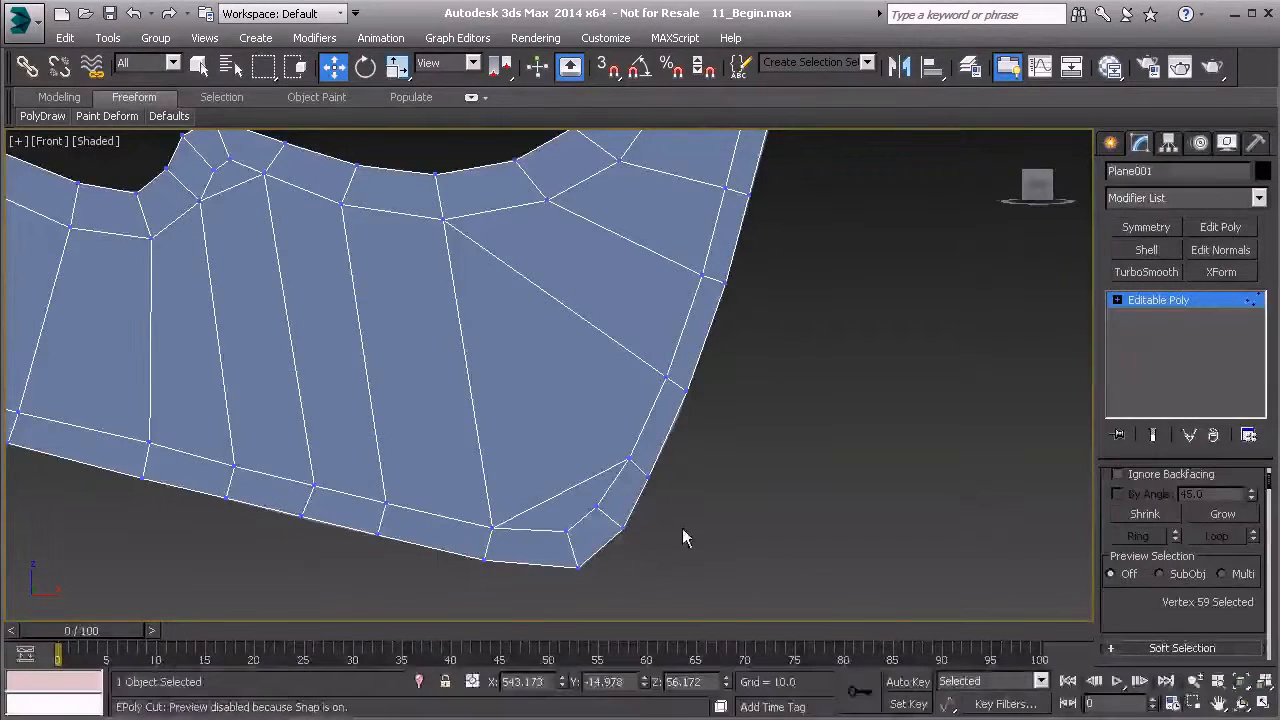
key("2")
left_click(607, 522)
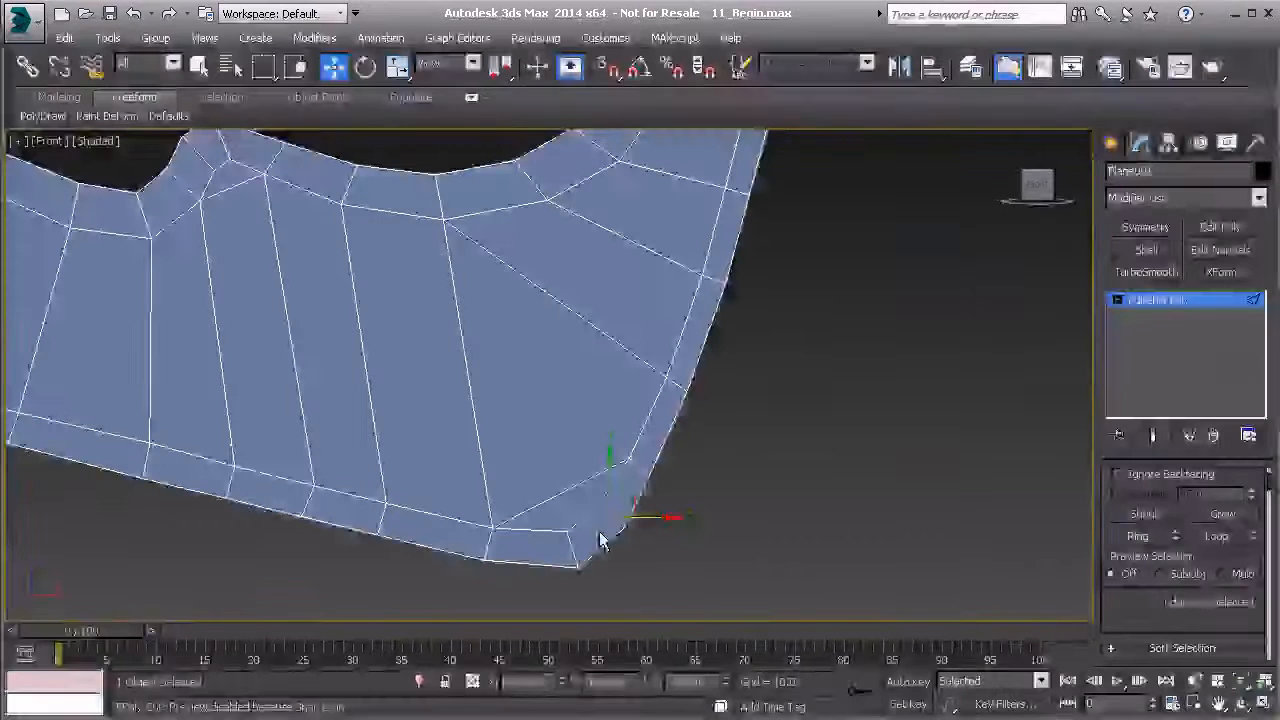
left_click(571, 551)
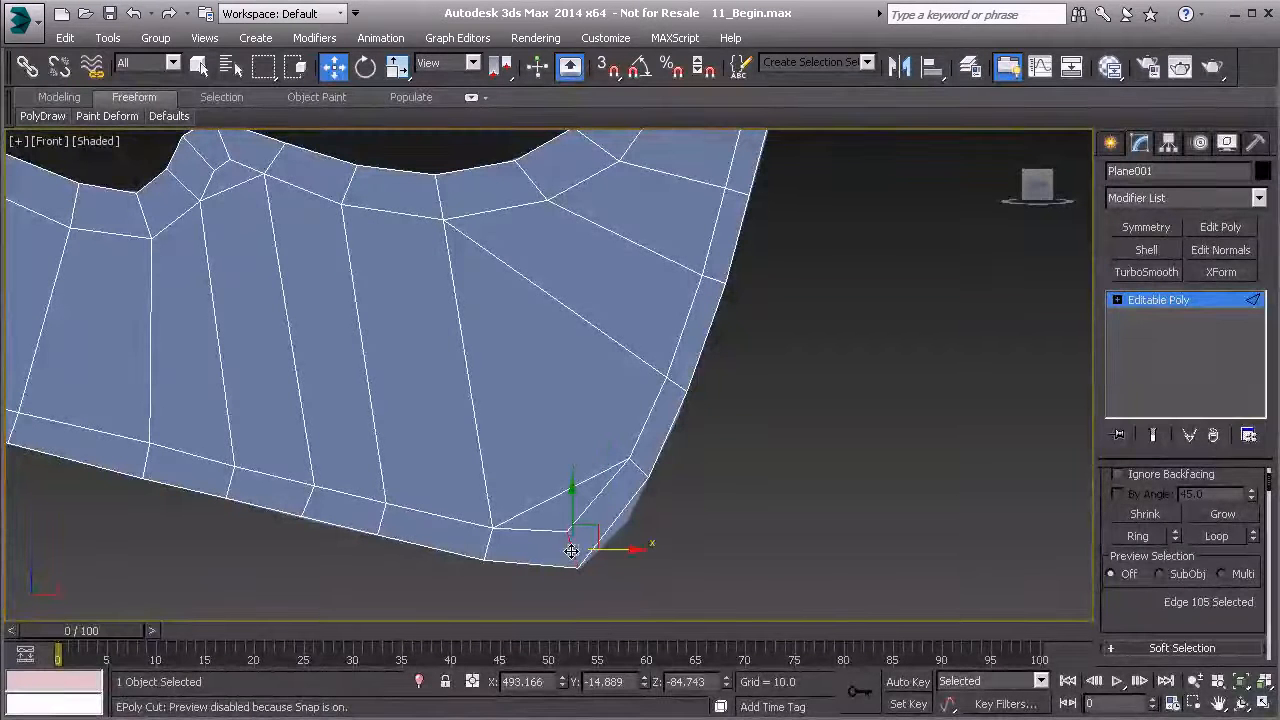
key("ctrl+BackSpace")
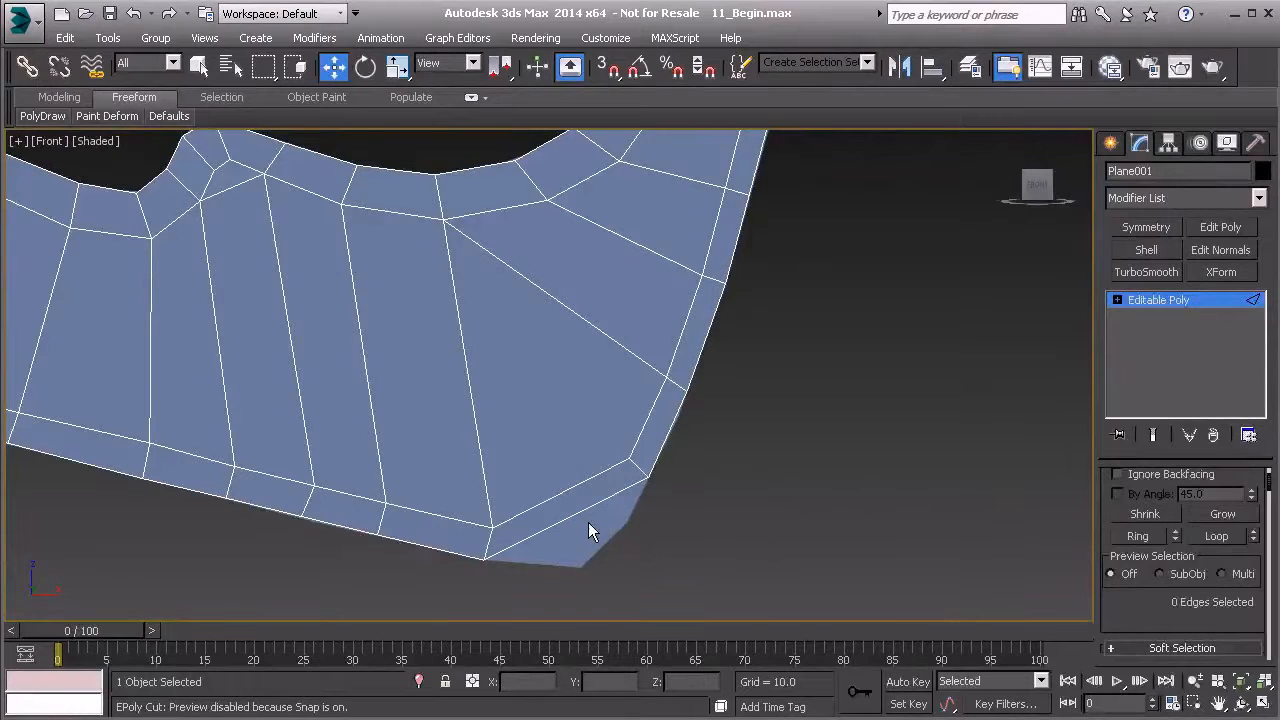
Move the nearest remaining inner and outer rim vertices into the blade's end corner to restore its shape
key("1")
left_click_drag(679, 539, 679, 539)
left_click_drag(660, 450, 592, 509)
left_click(561, 549)
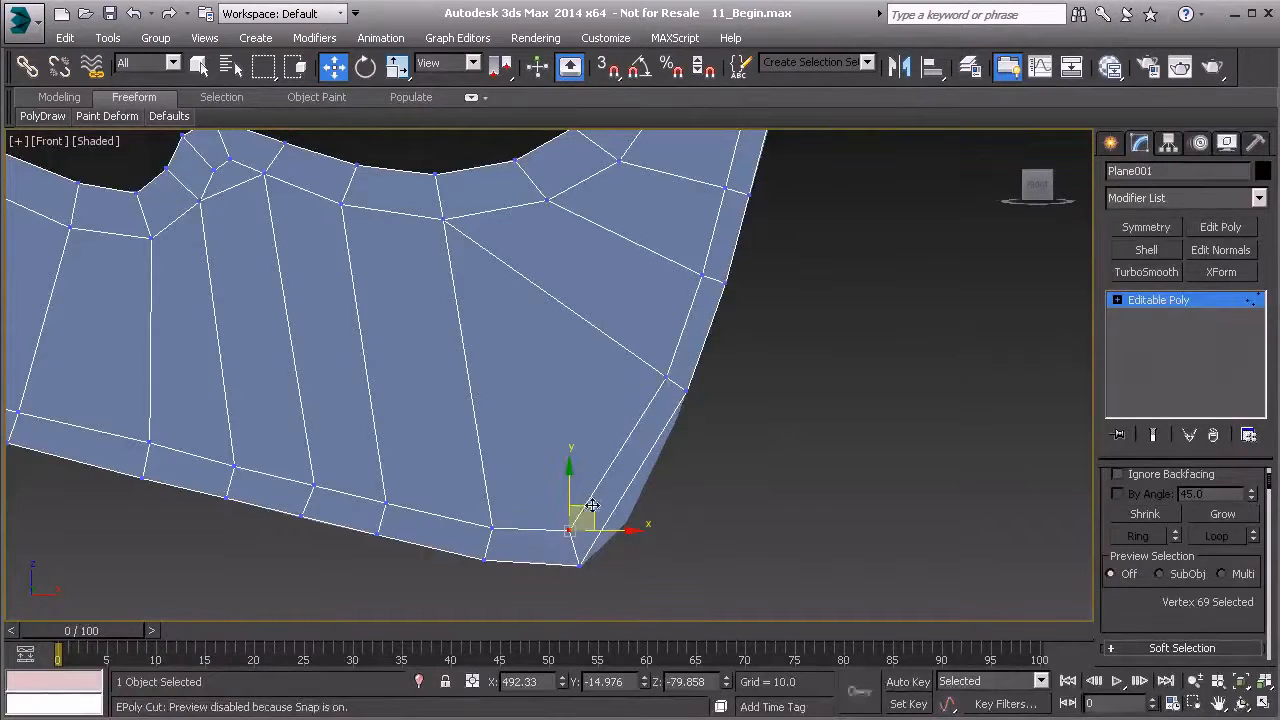
Slide the next two vertex pairs on the blade's end edge down toward the end corner
left_click_drag(654, 346, 707, 422)
left_click_drag(701, 360, 656, 476)
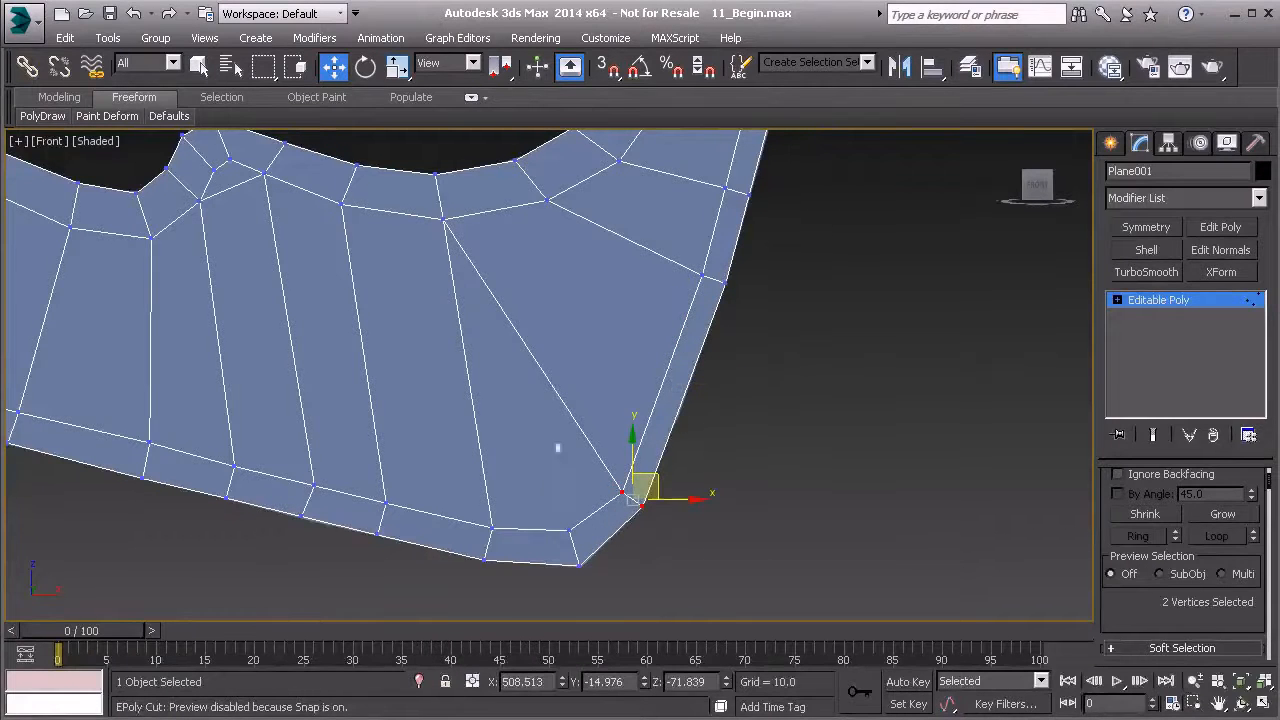
middle_click_drag(531, 374, 494, 446)
left_click_drag(640, 400, 684, 376)
middle_click_drag(517, 409, 549, 398)
scroll(549, 398, "down", 2)
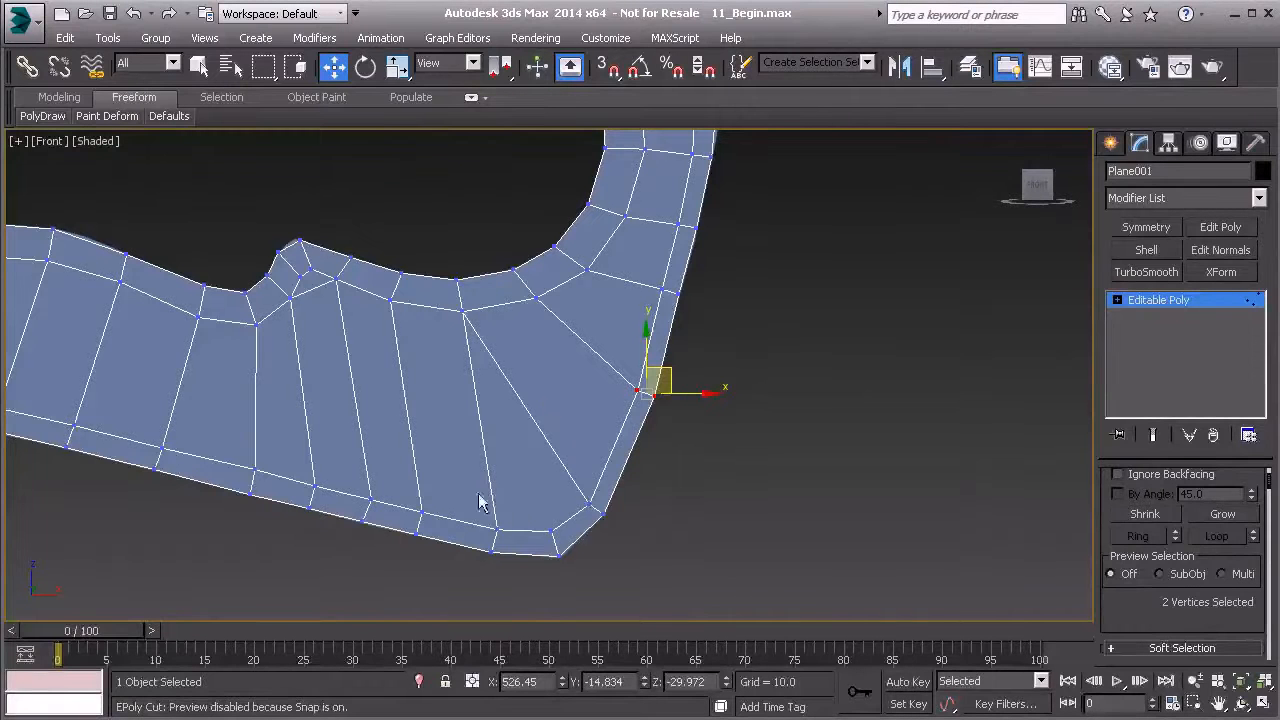
middle_click_drag(490, 367, 508, 371)
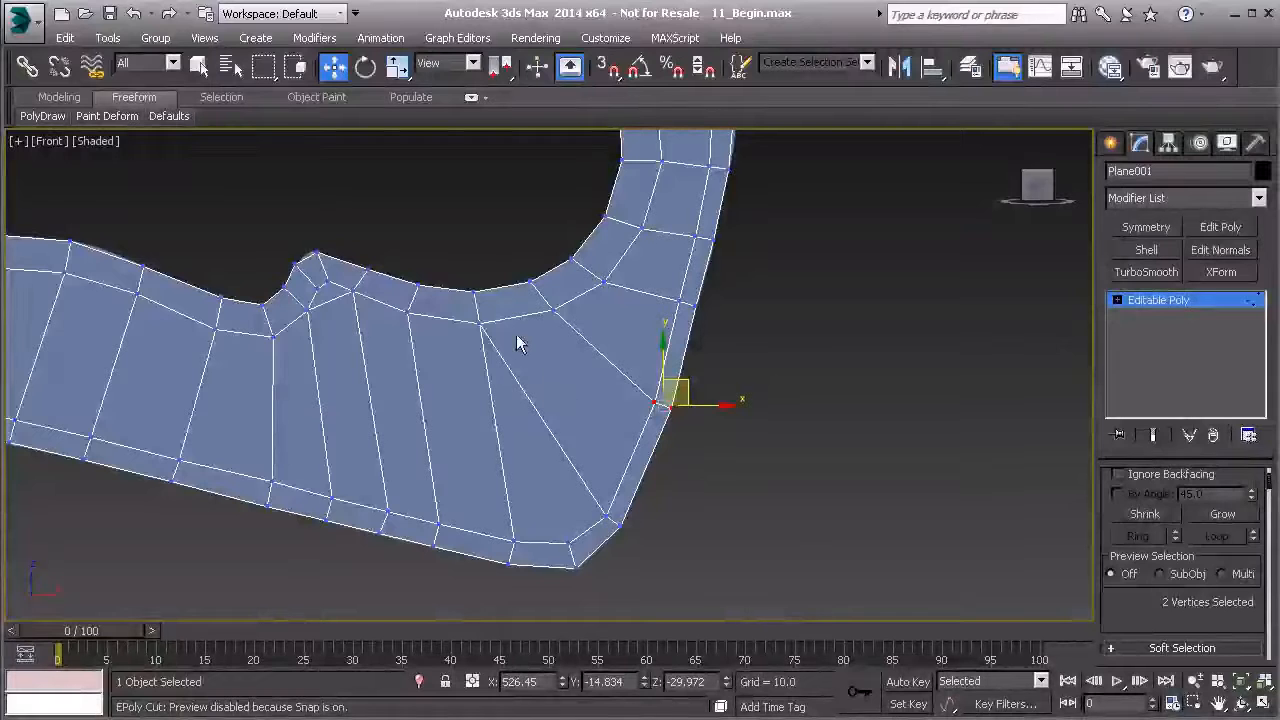
Remove the slanted edge running from the inner rim below the hook to the end edge's lowest vertex
key("2")
left_click(534, 408)
key("BackSpace")
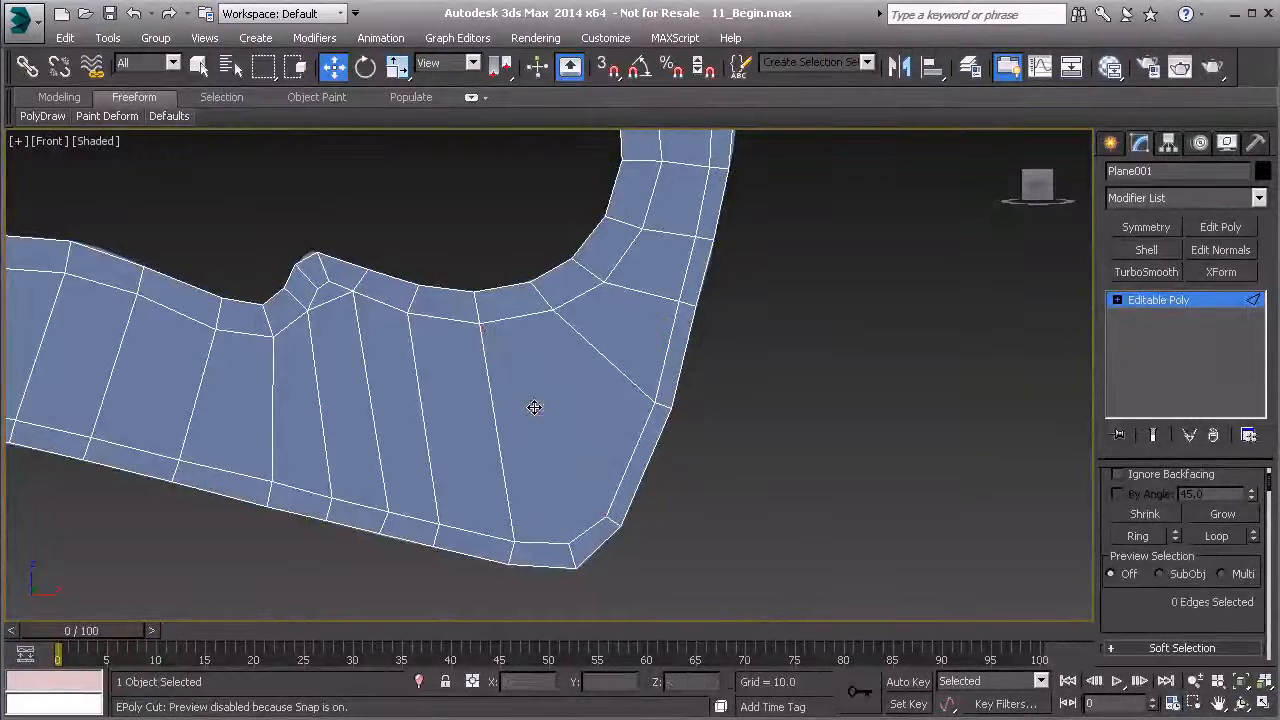
Cut an edge from the upper rim at the hook's base across the blade to the end edge's lowest inner-rim vertex
right_click(515, 320)
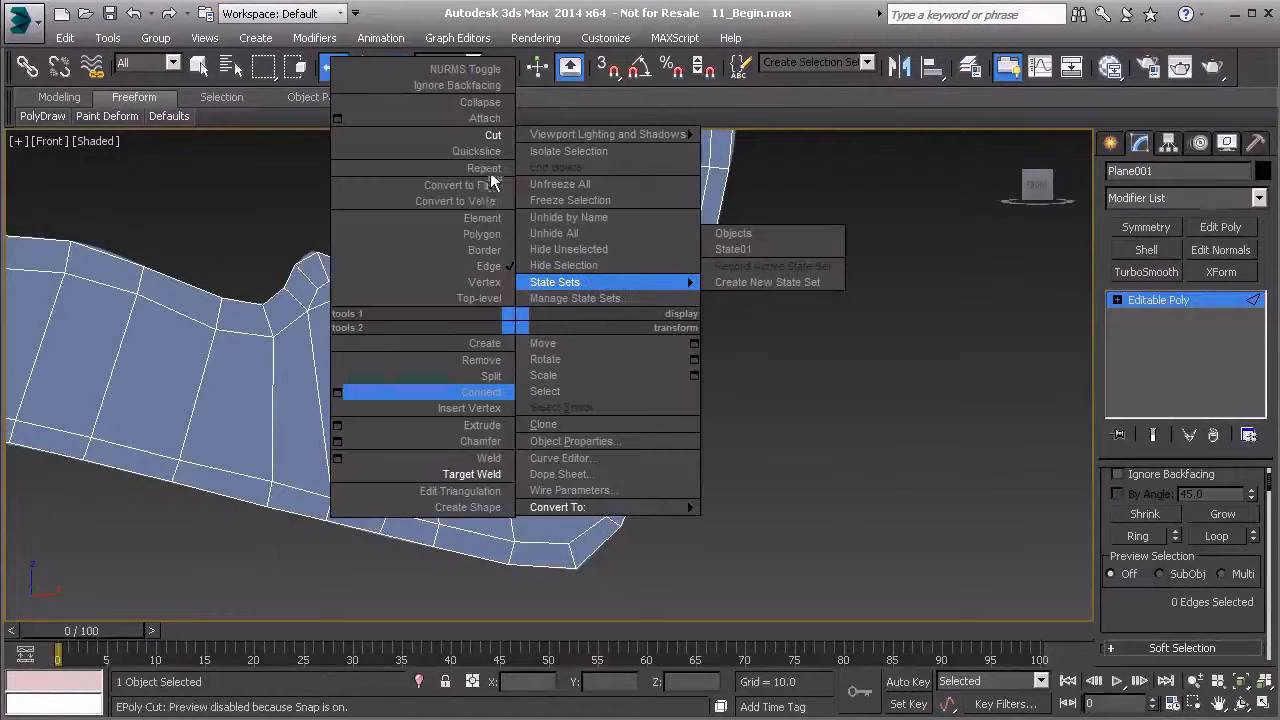
left_click(483, 136)
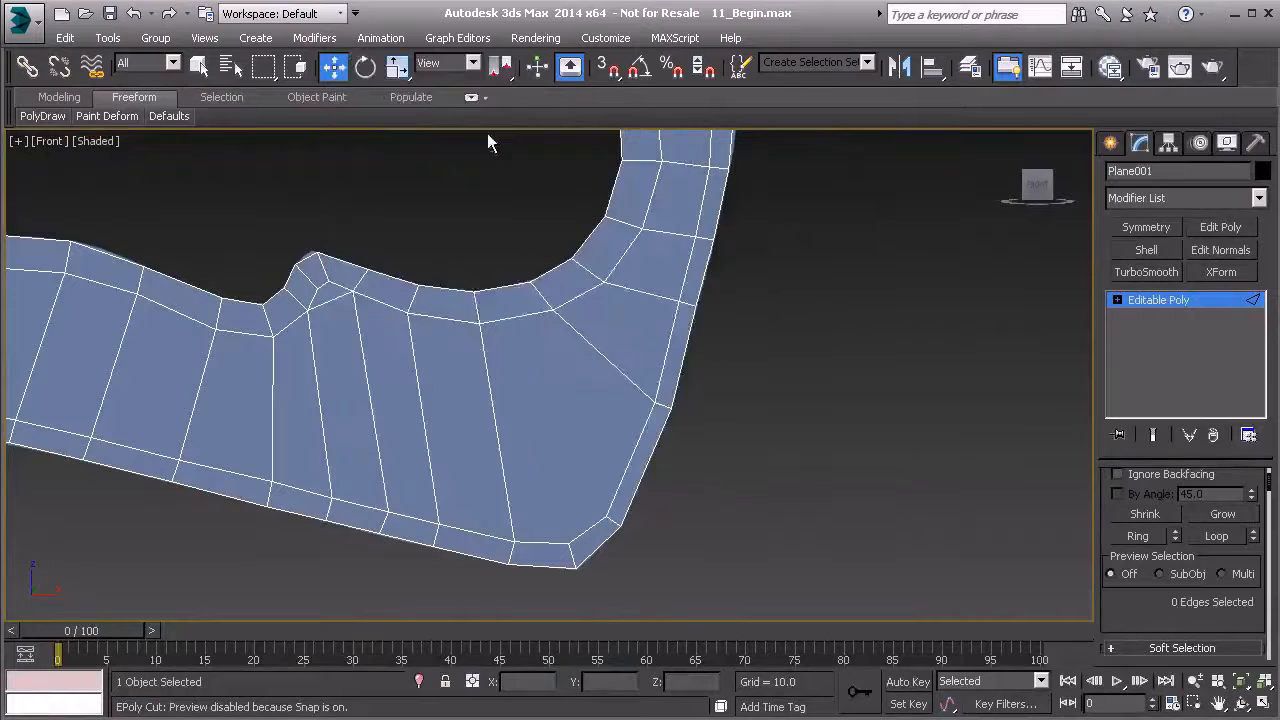
right_click(505, 262)
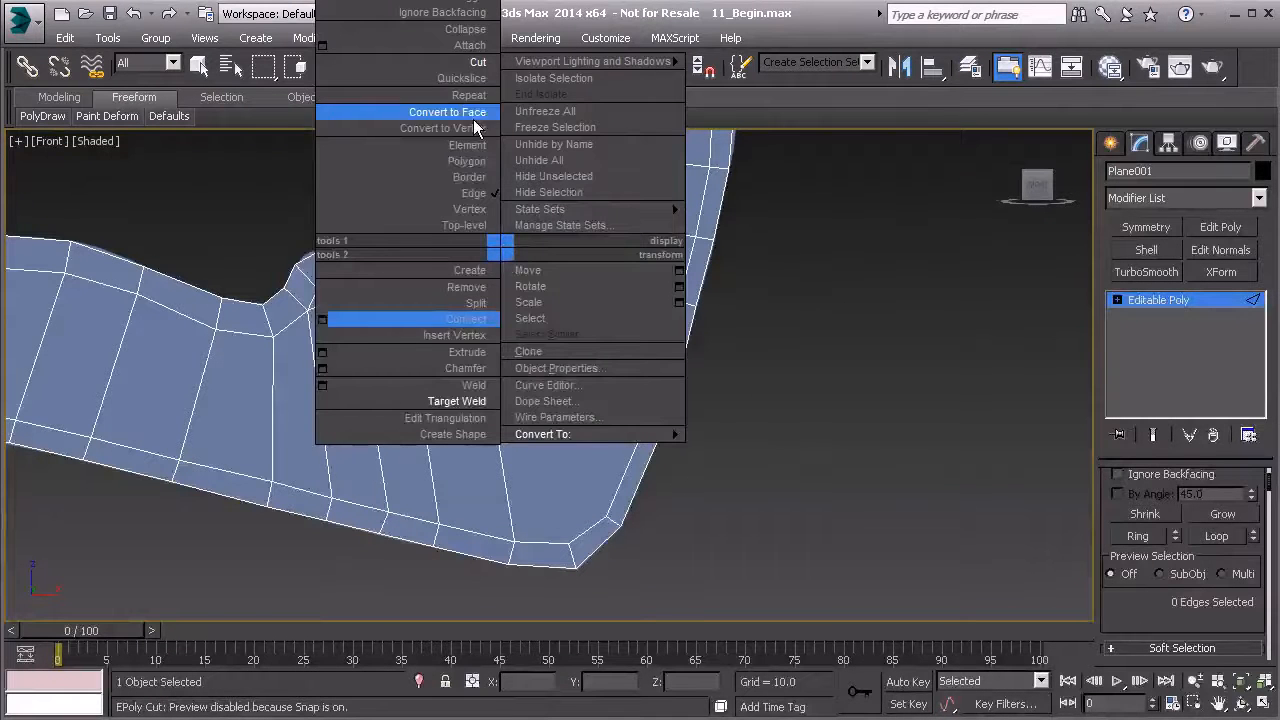
left_click(470, 57)
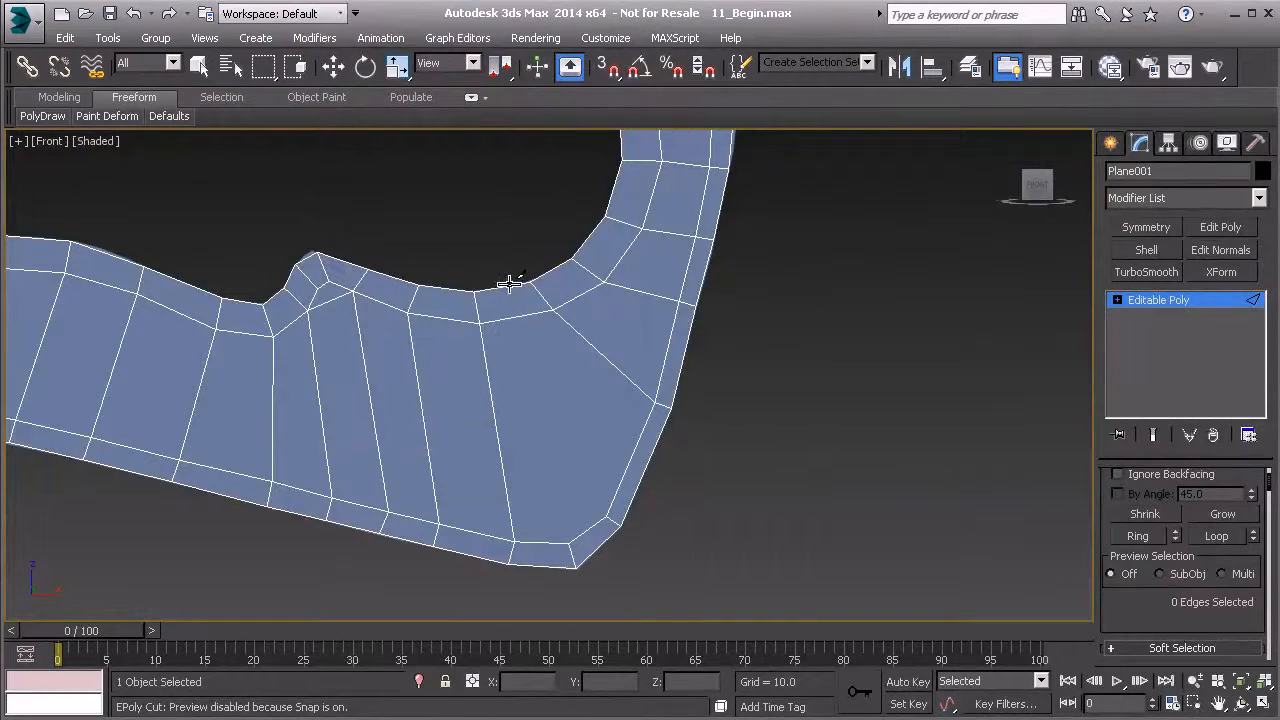
left_click(506, 285)
left_click(605, 514)
Try to cut a second edge from the end corner's inner-rim vertex up to the upper rim
left_click(566, 542)
left_click(500, 318)
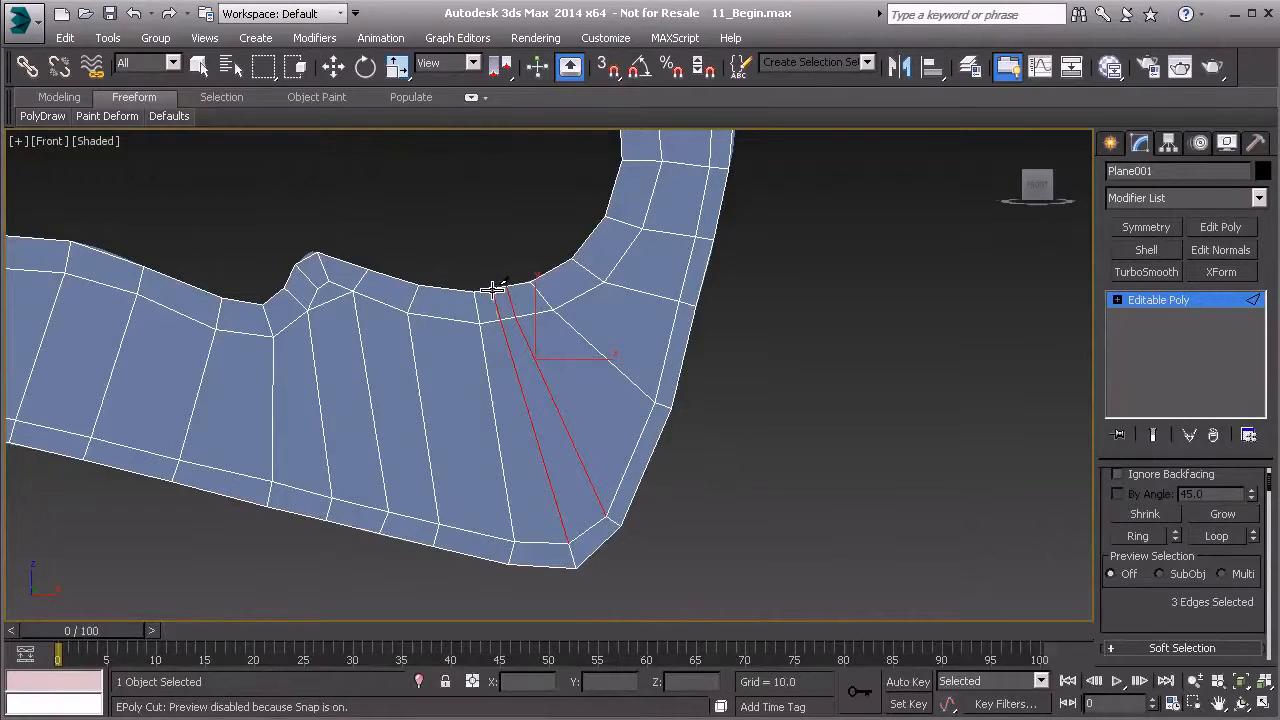
middle_click_drag(557, 389, 510, 333)
scroll(517, 357, "up", 2)
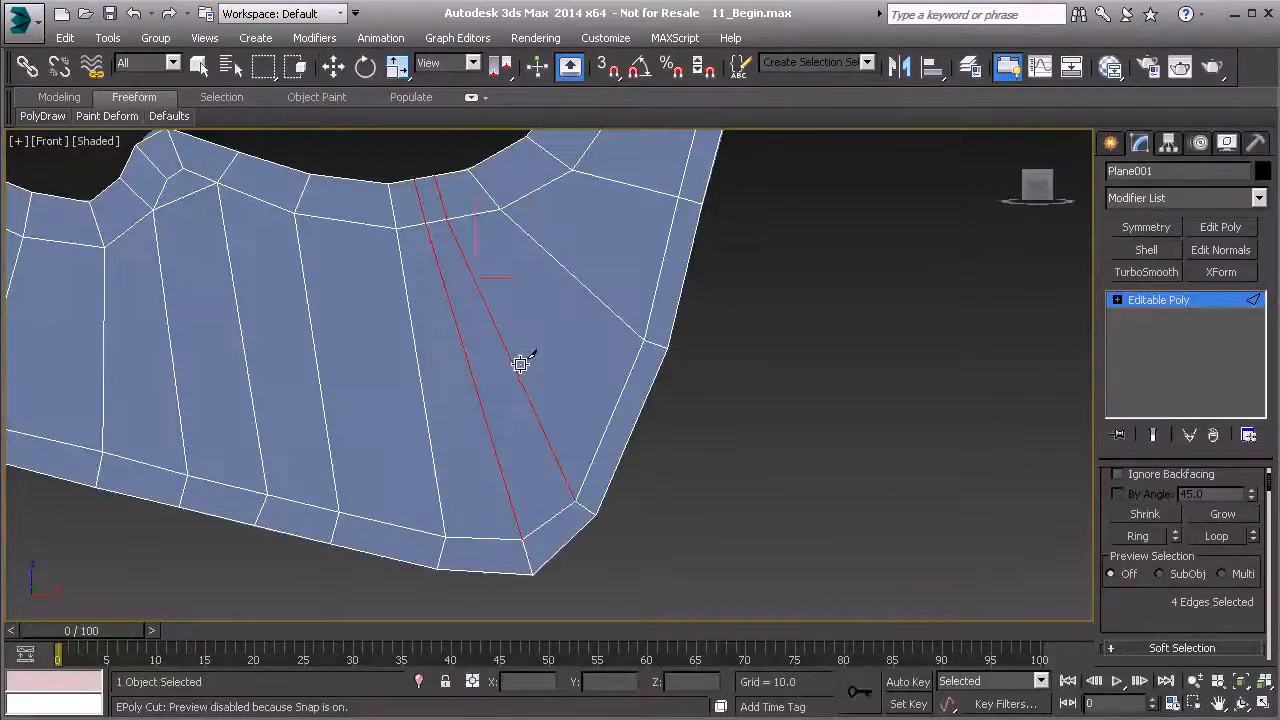
Remove the short rim cross edge at the blade's end corner together with its vertices
key("w")
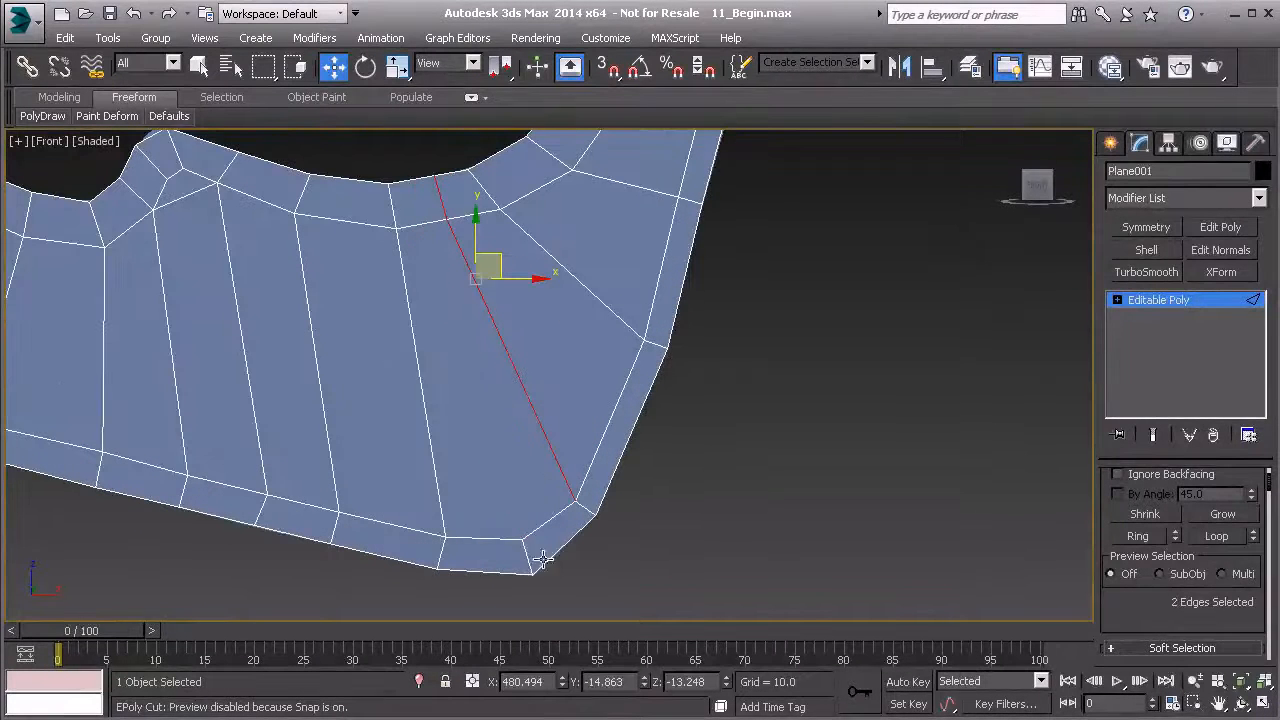
left_click(529, 558)
key("BackSpace")
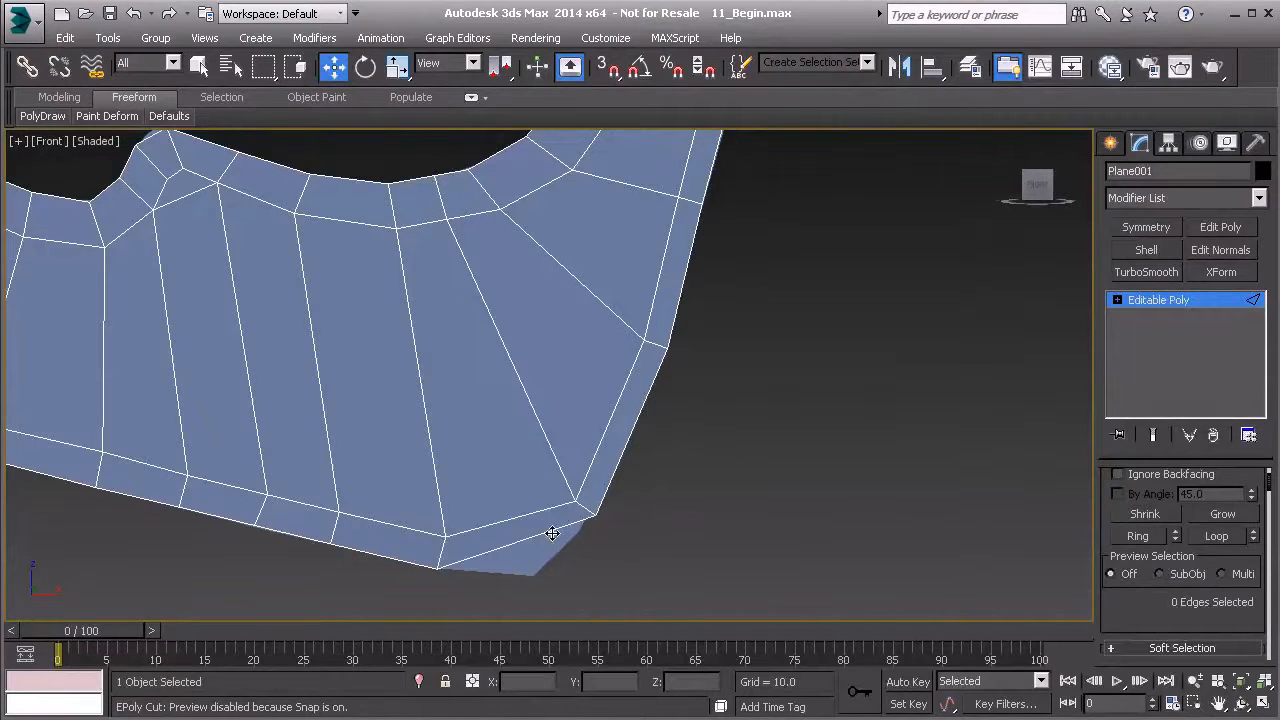
Move the inner and outer rim vertices where the new cut ends into the blade's end corner
key("1")
scroll(538, 478, "down", 1)
left_click_drag(580, 503, 523, 532)
left_click(524, 532)
left_click(541, 487)
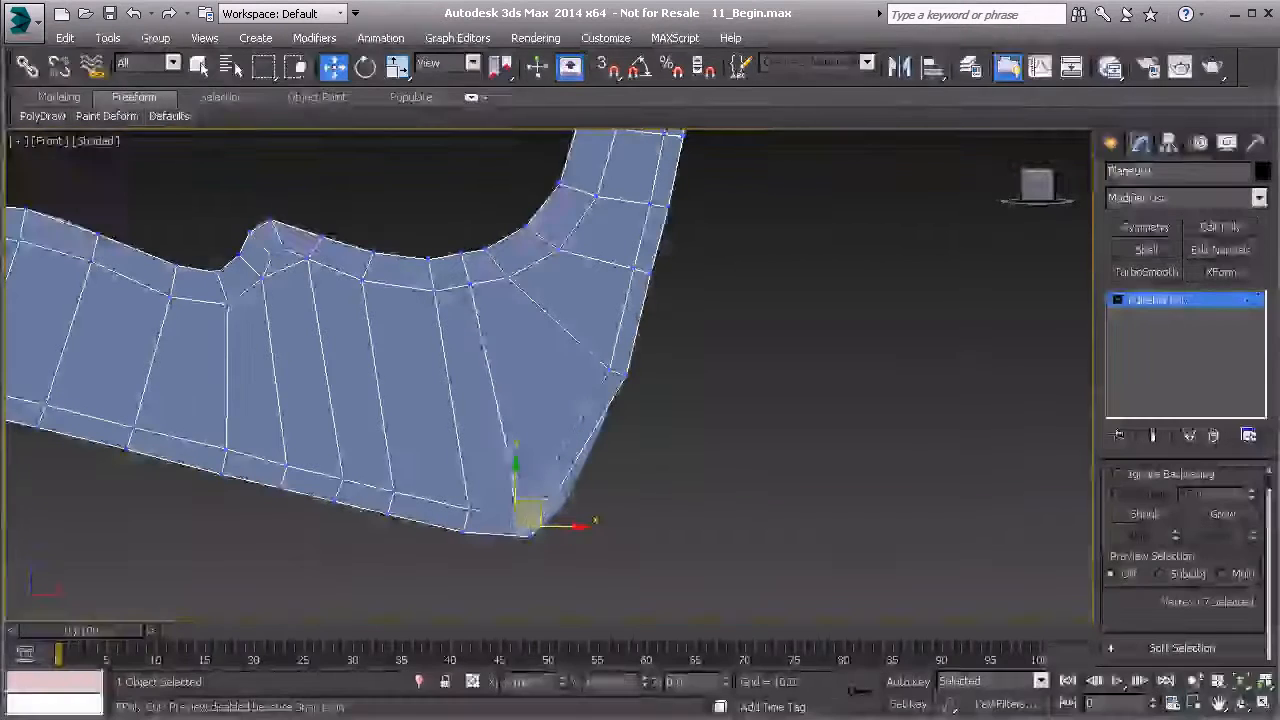
Pull the next end-edge vertex pair down to form the corner's upper bevel and nudge the corner pair outward
left_click_drag(586, 366, 600, 451)
left_click_drag(500, 509, 555, 562)
left_click_drag(548, 507, 557, 503)
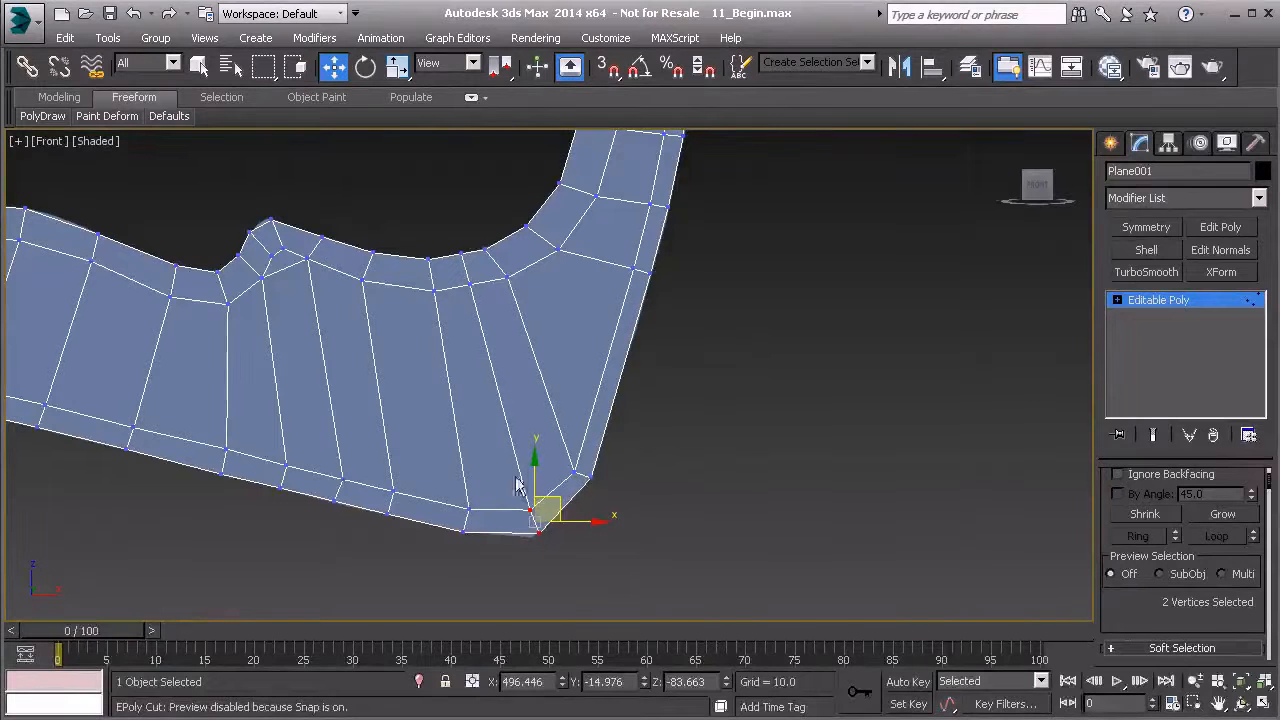
Adjust the inner-rim and upper-rim vertices atop the last two cross edges to even their spacing along the curve
left_click(507, 278)
left_click(470, 283)
middle_click_drag(470, 283, 485, 310)
left_click_drag(481, 270, 483, 272)
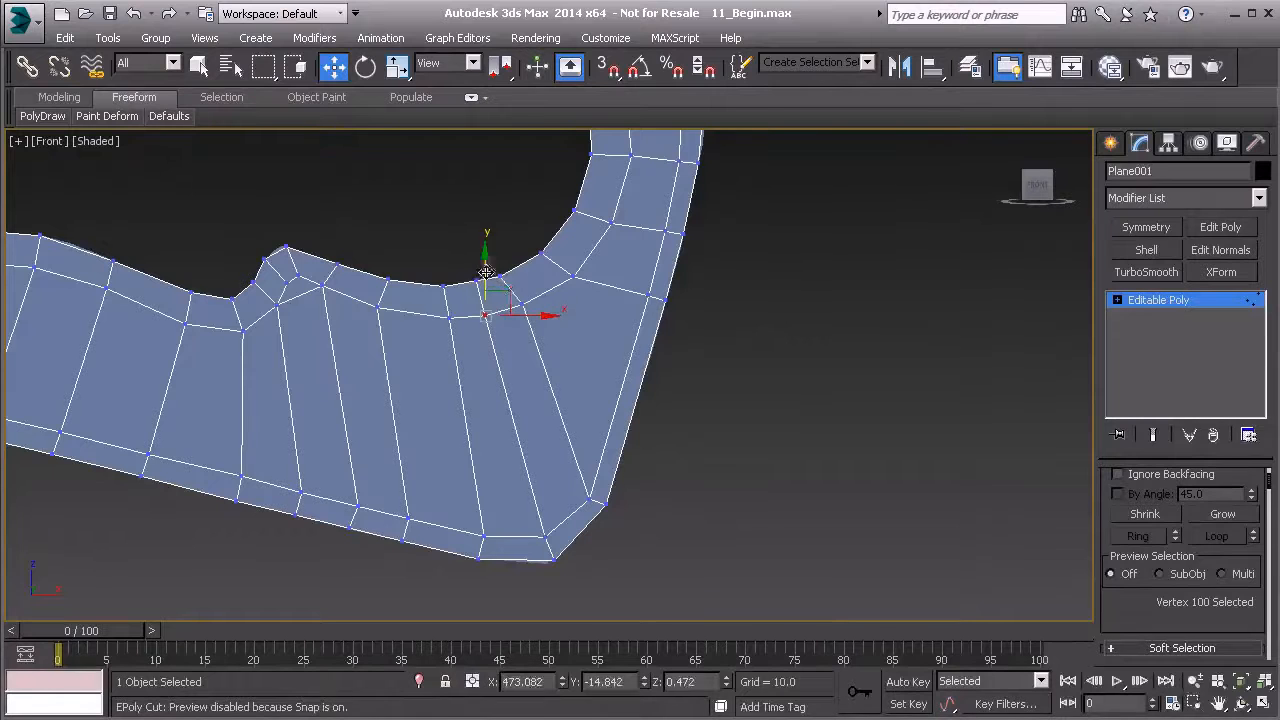
left_click(500, 276)
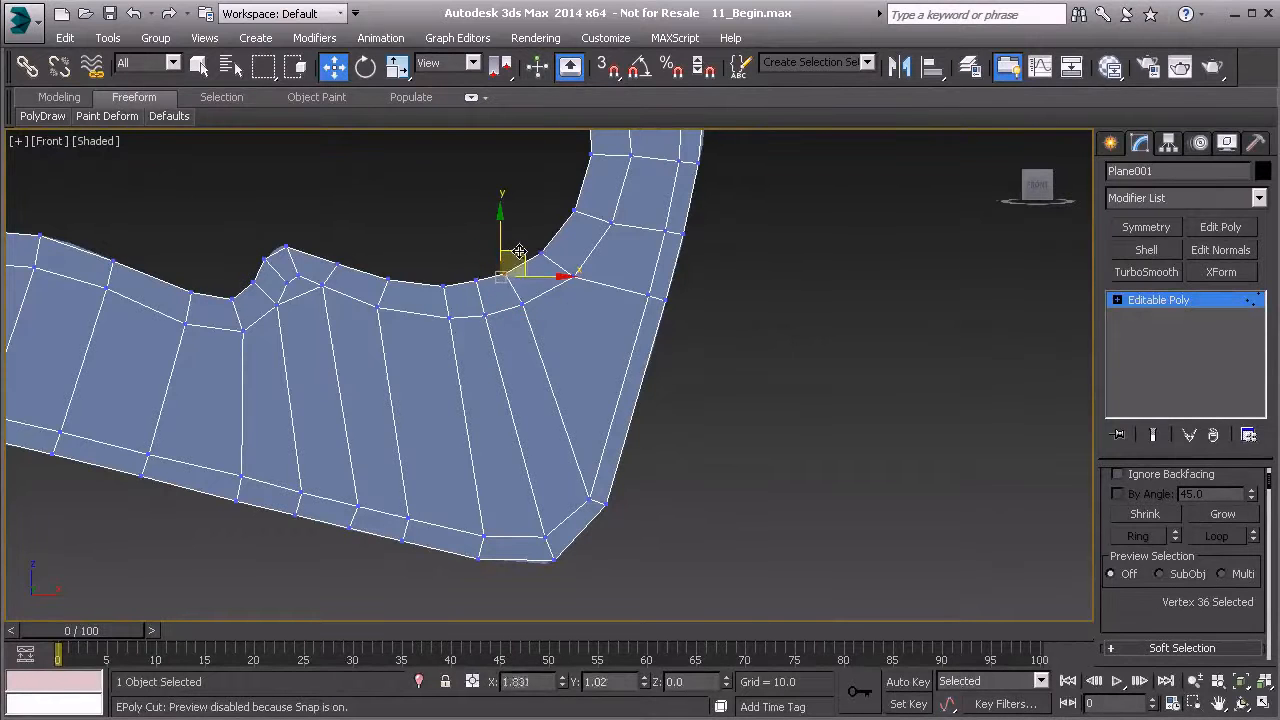
left_click(477, 280)
left_click_drag(496, 259, 496, 260)
Slide the next end-edge vertex pair down and nudge the inner-rim vertex opposite it at the hook's base
middle_click_drag(541, 341, 506, 360)
scroll(508, 363, "down", 3)
left_click(558, 439)
left_click_drag(562, 319, 599, 372)
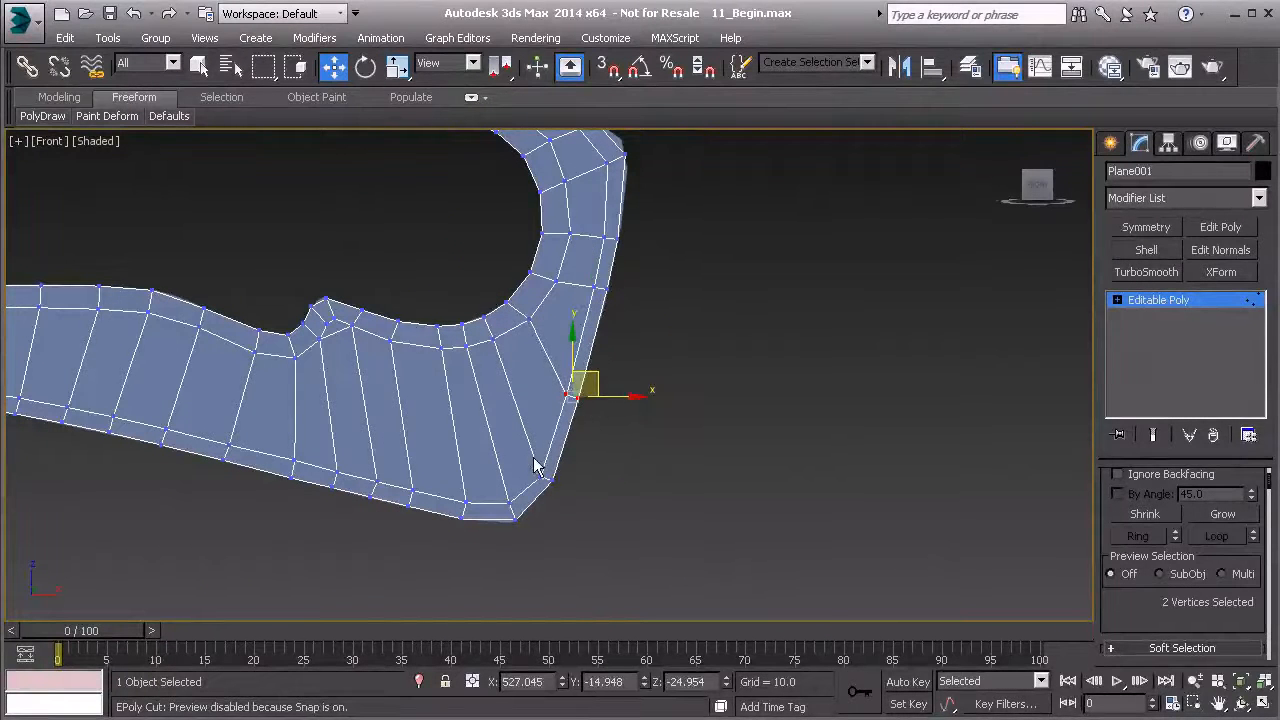
left_click(531, 317)
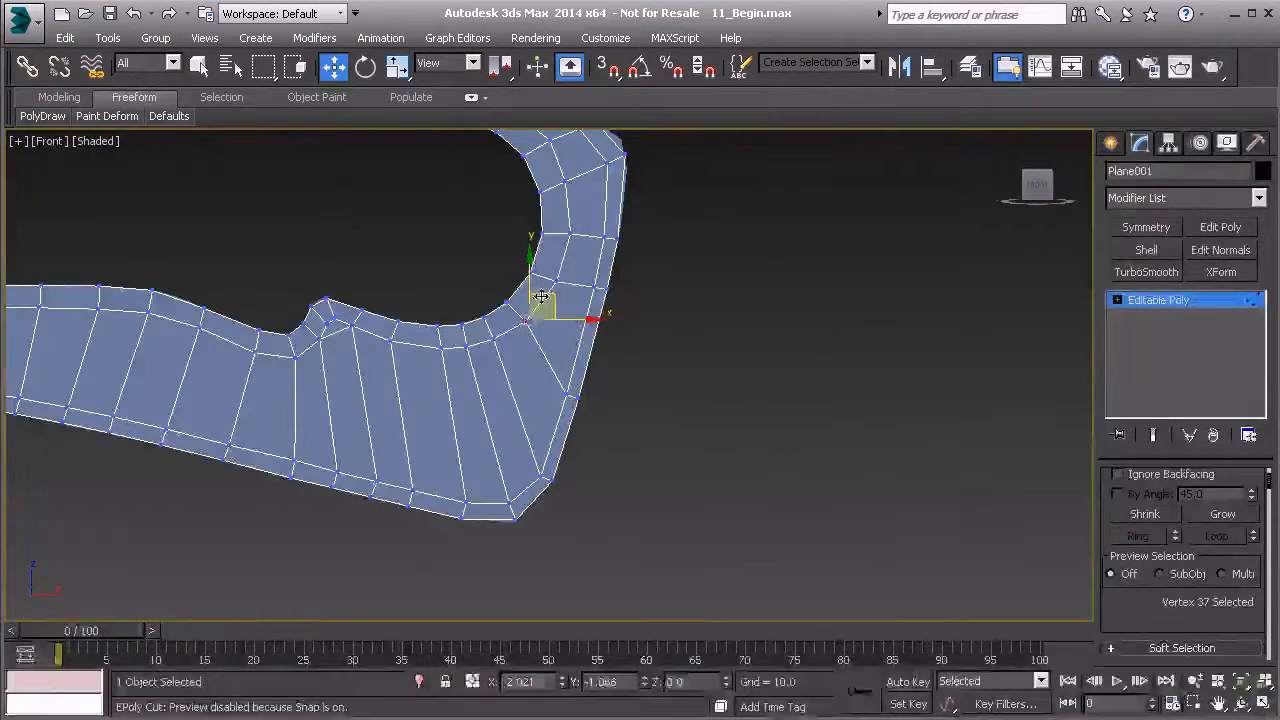
Move the end-edge vertex pair beside the hook's base downward and lower the inner-rim vertex opposite it
left_click(597, 288)
scroll(527, 365, "up", 3)
scroll(527, 358, "down", 3)
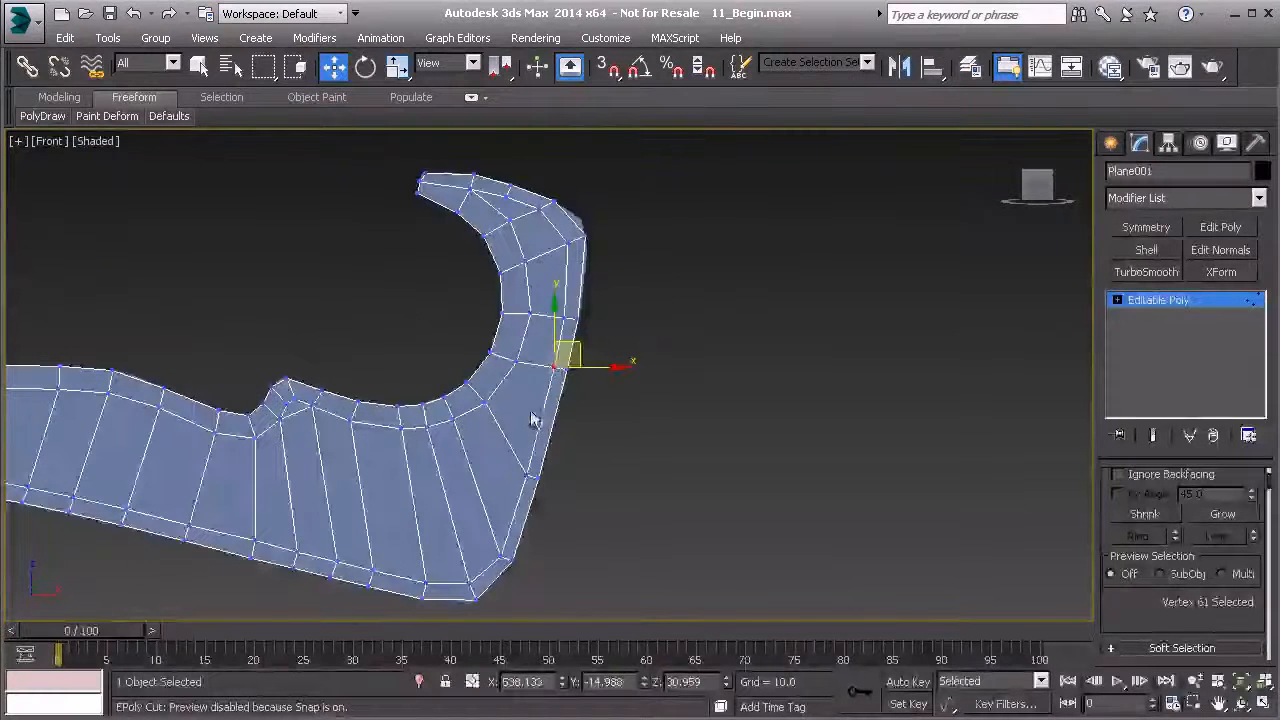
middle_click_drag(418, 422, 606, 446)
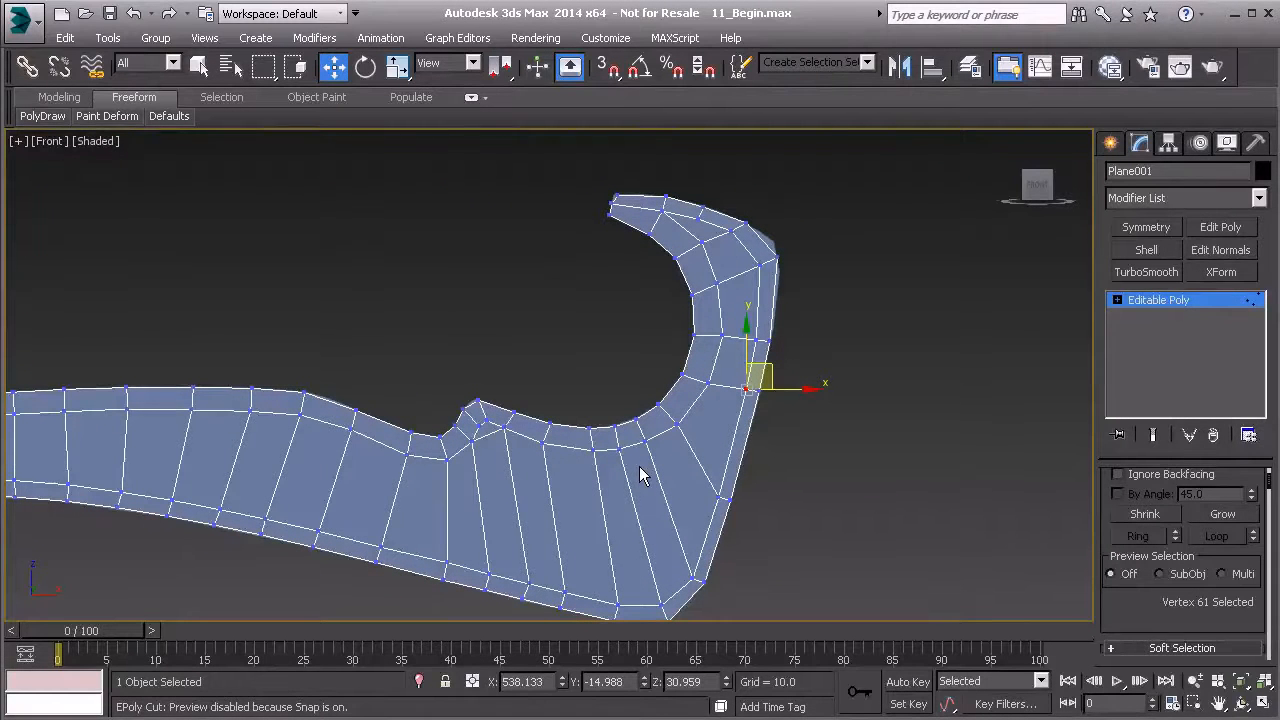
middle_click_drag(770, 408, 704, 404)
left_click(688, 365, "ctrl")
left_click_drag(688, 365, 670, 392)
left_click(637, 387)
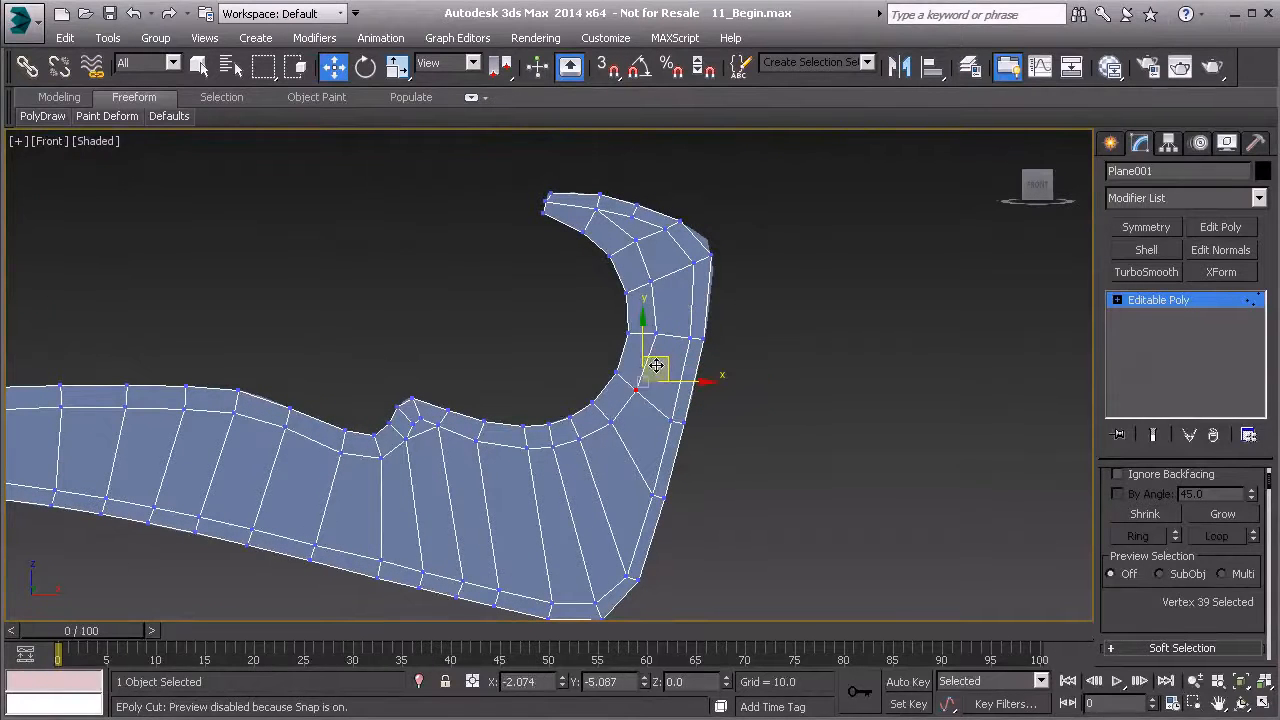
Lower the vertex pair halfway up the hook's outer edge and the inner-rim vertex opposite it
left_click_drag(682, 325, 714, 352)
left_click_drag(697, 303, 697, 312)
left_click(654, 336)
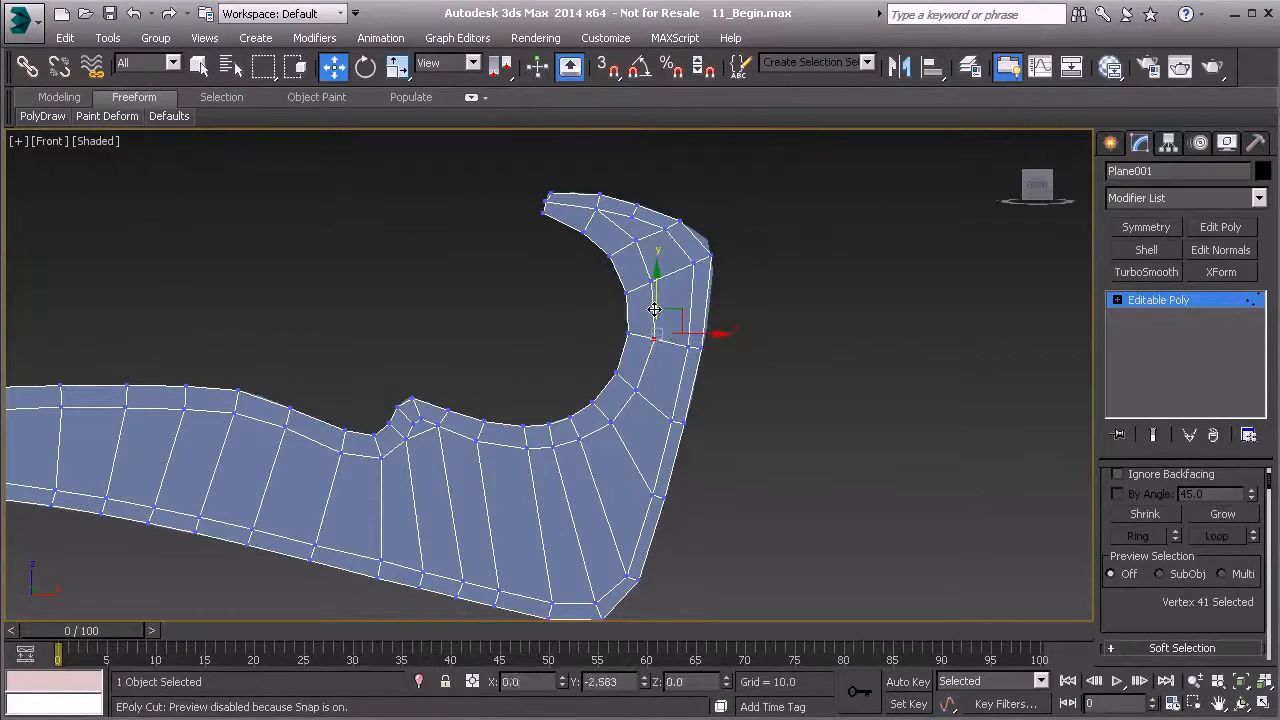
scroll(687, 285, "down", 4)
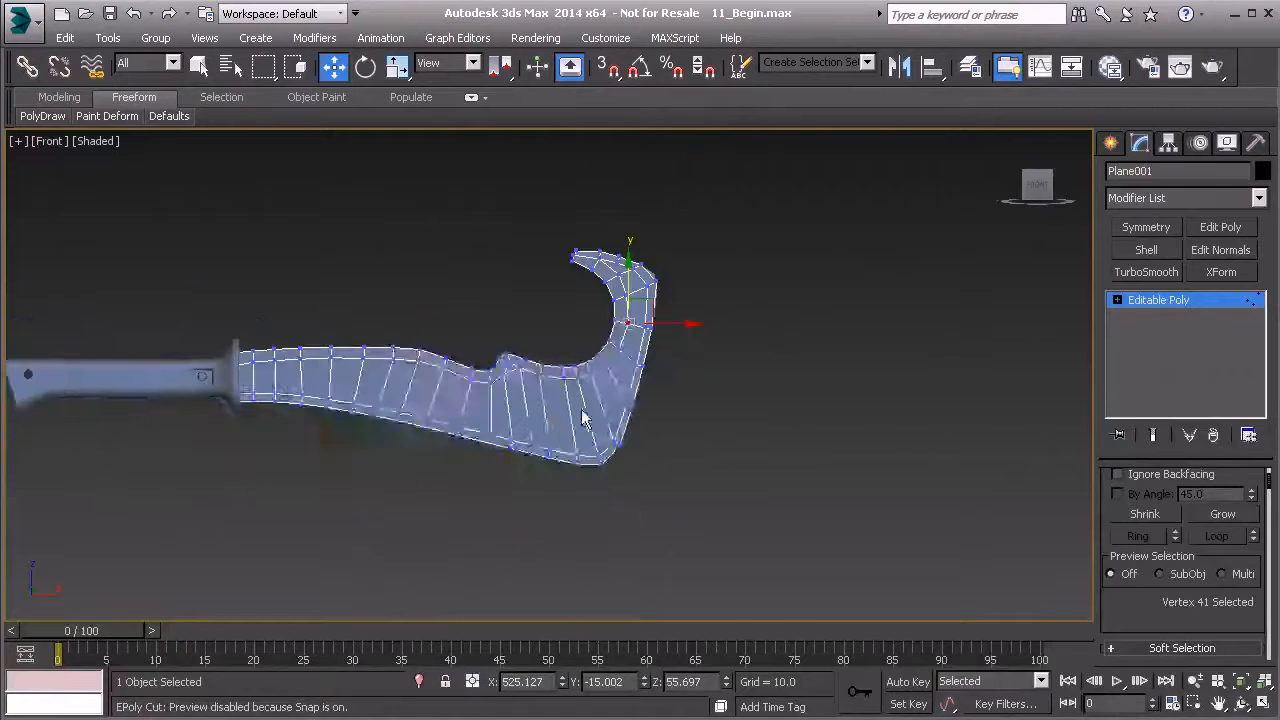
scroll(500, 418, "up", 3)
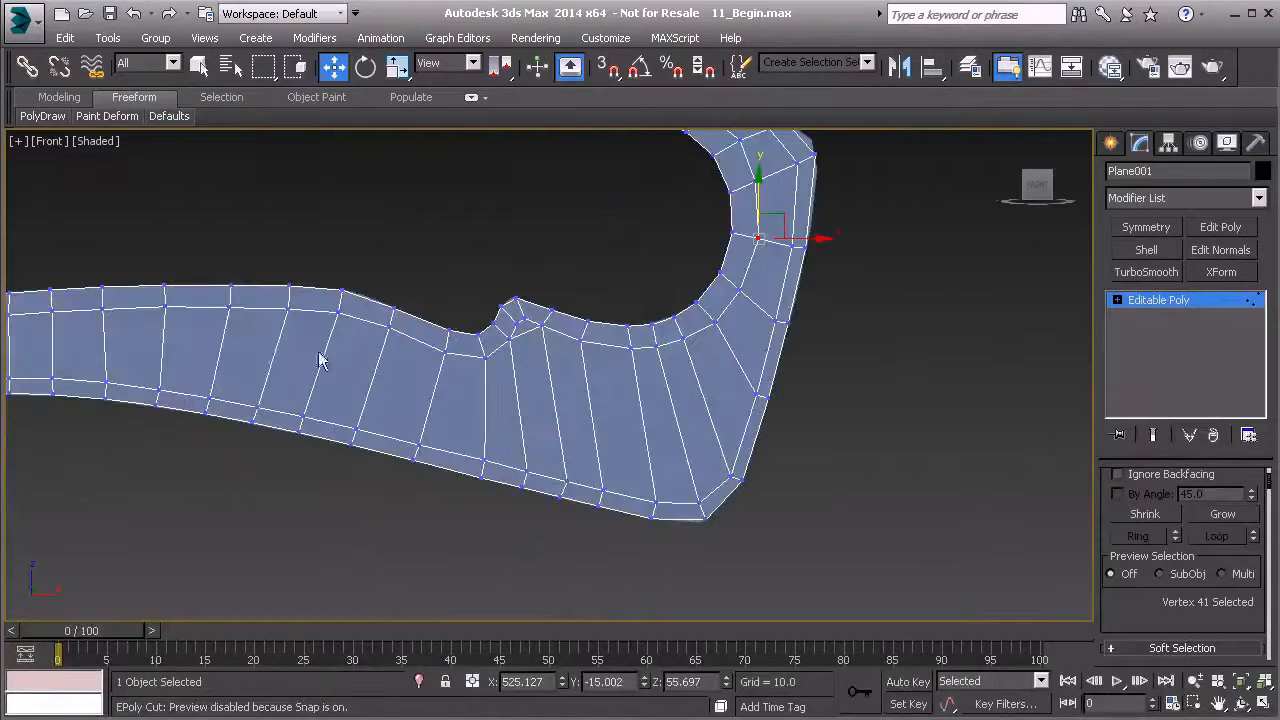
middle_click_drag(451, 355, 386, 441)
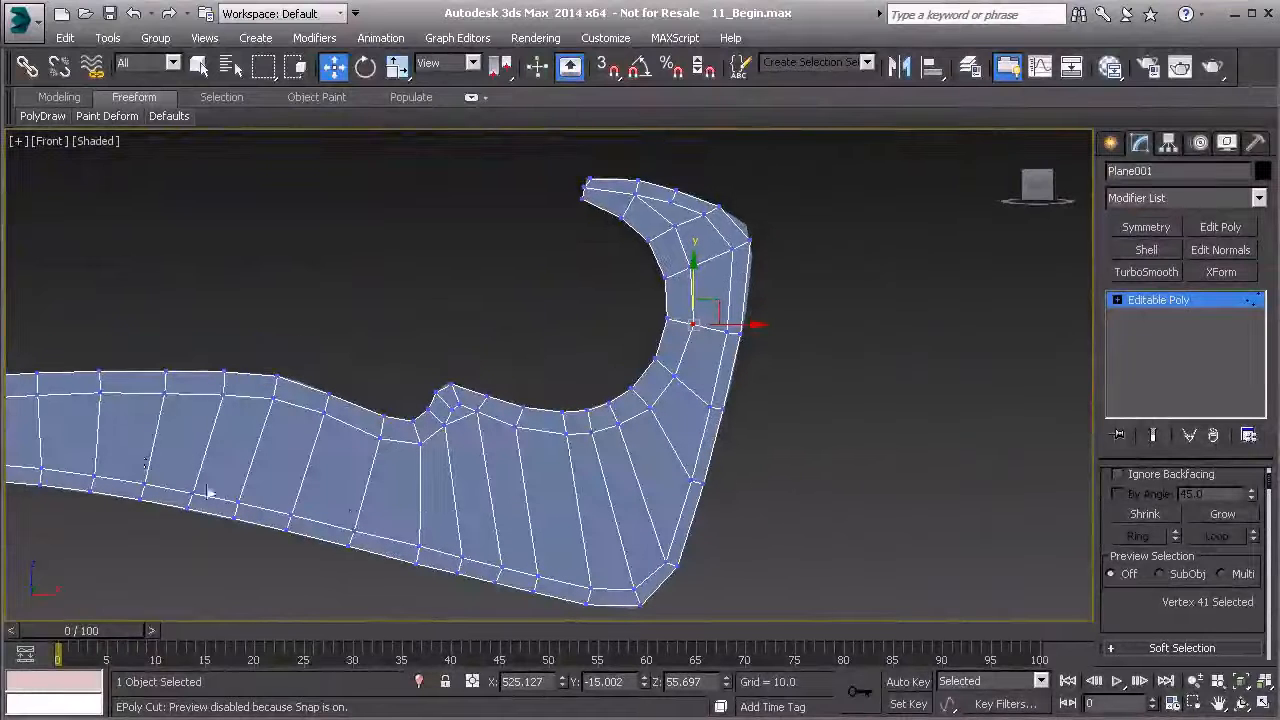
Slide vertex pairs along the lower rim between the handle and the notch to space the cross edges evenly
left_click_drag(354, 553, 372, 519)
left_click_drag(269, 508, 310, 507)
left_click_drag(224, 493, 267, 493)
middle_click_drag(575, 460, 511, 491)
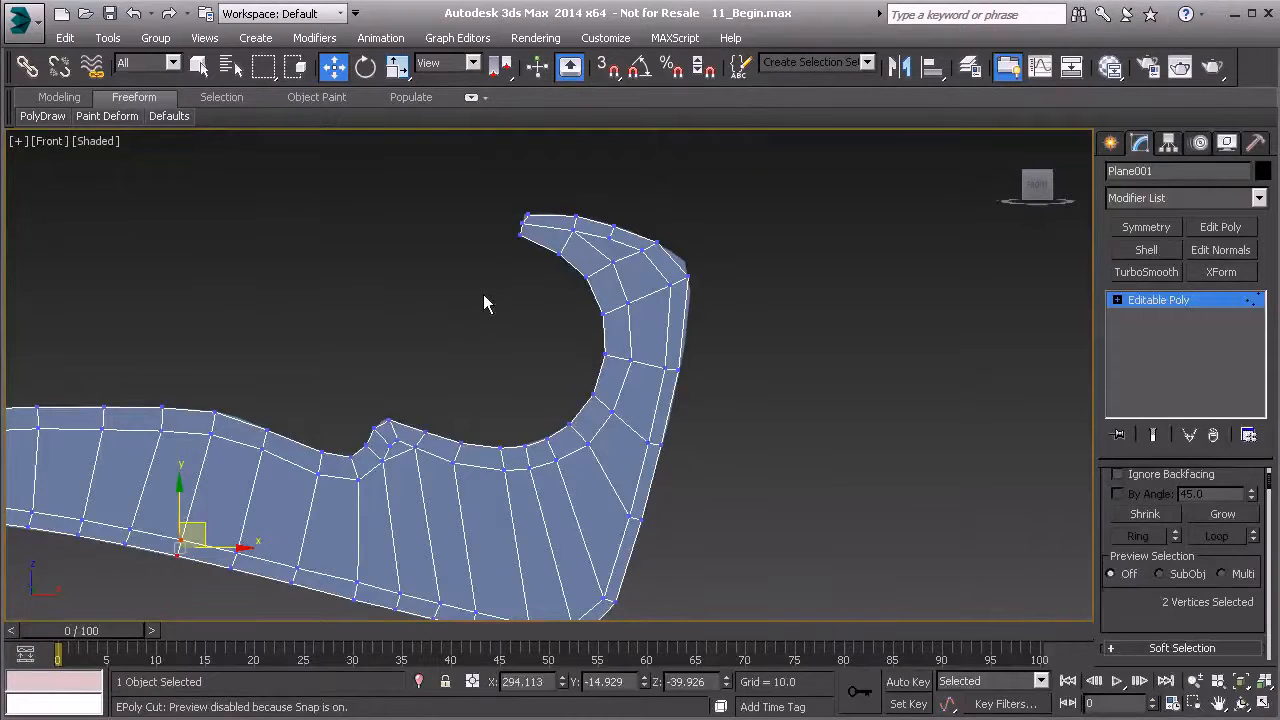
middle_click_drag(414, 343, 682, 280)
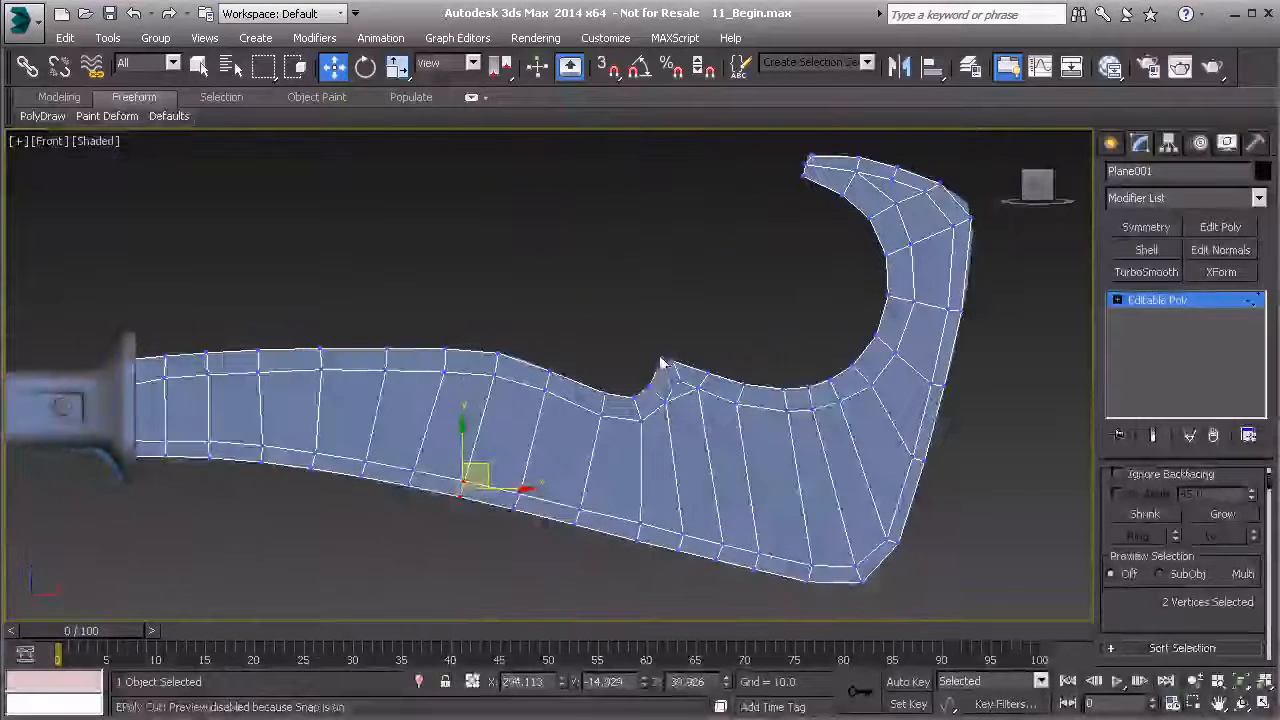